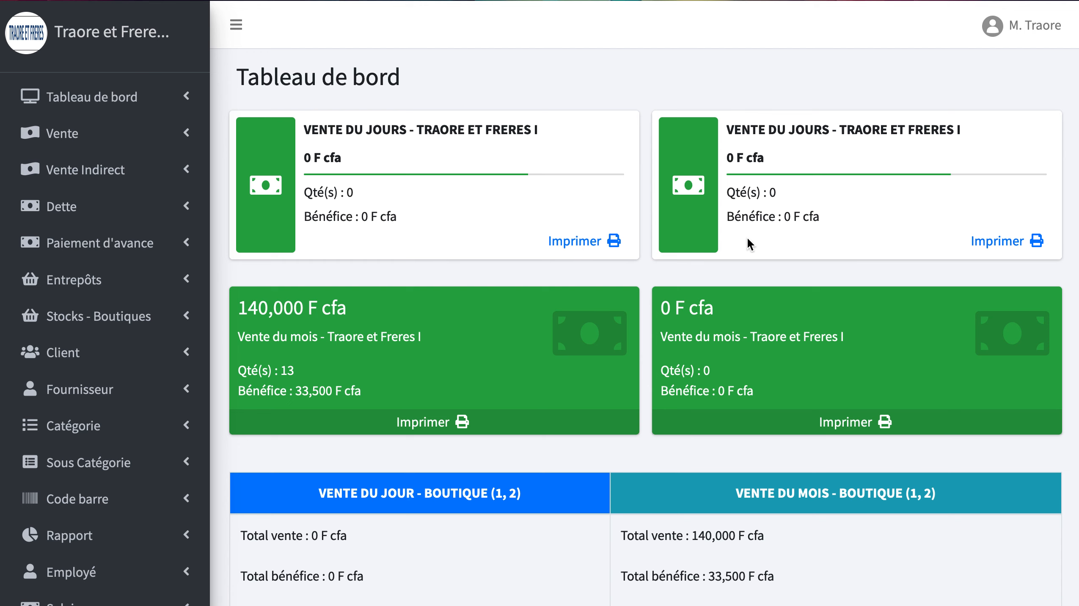
Step: Generate the printable monthly sales report for the first Traore et Freres I shop, and close the print confirmation after viewing it
scroll(769, 241, down, 3)
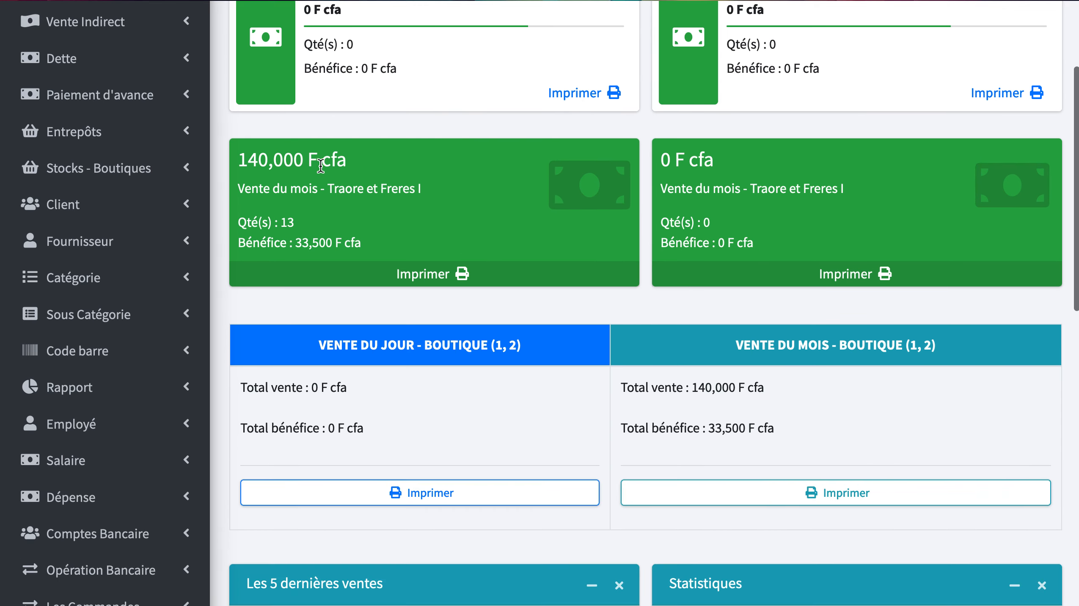
scroll(406, 130, up, 2)
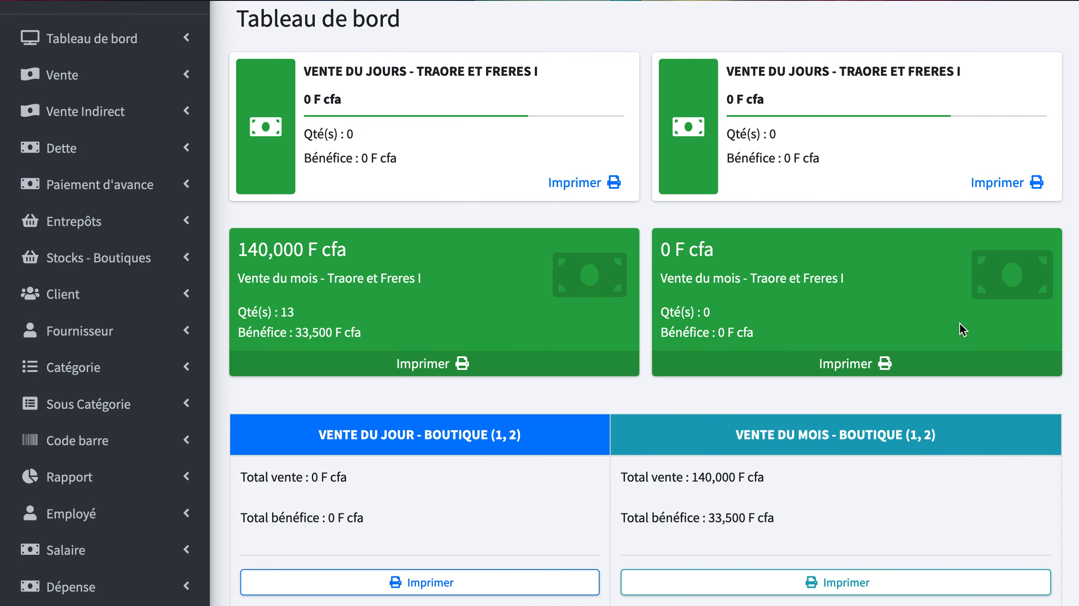
scroll(461, 284, down, 2)
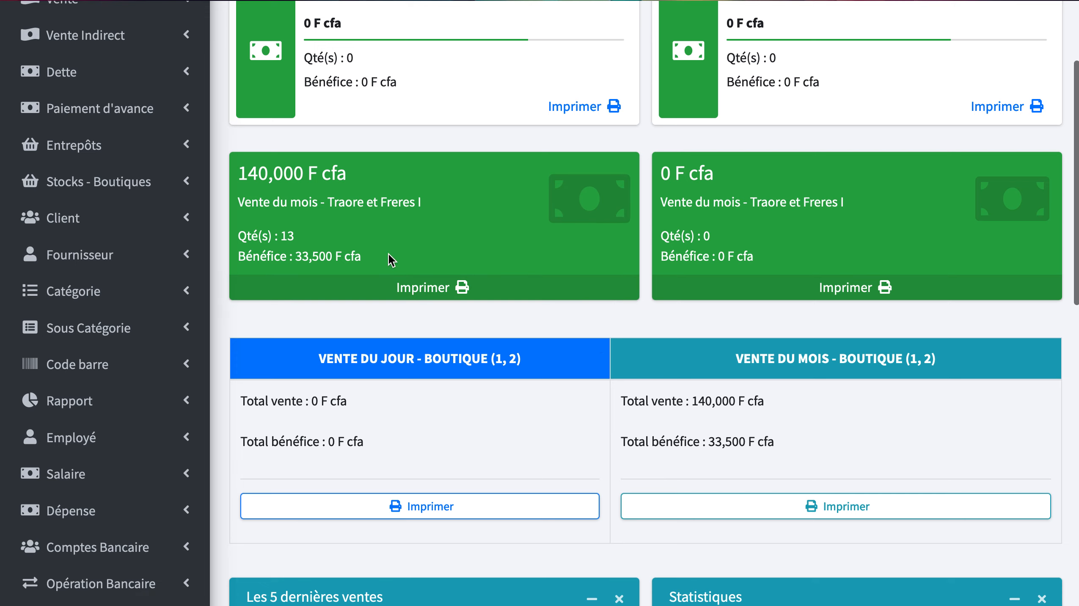
click(409, 295)
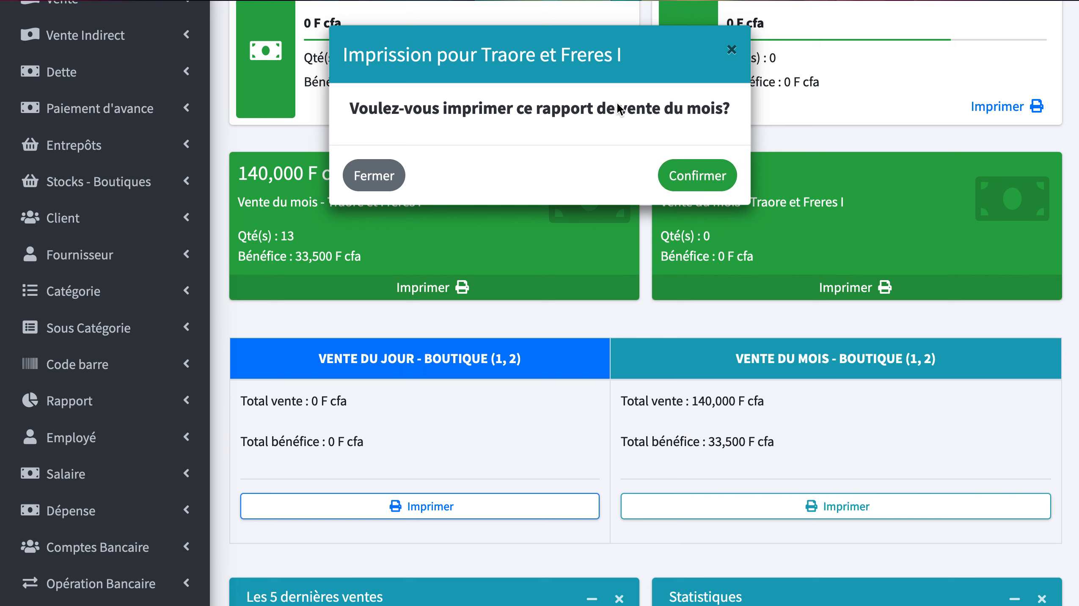
click(694, 179)
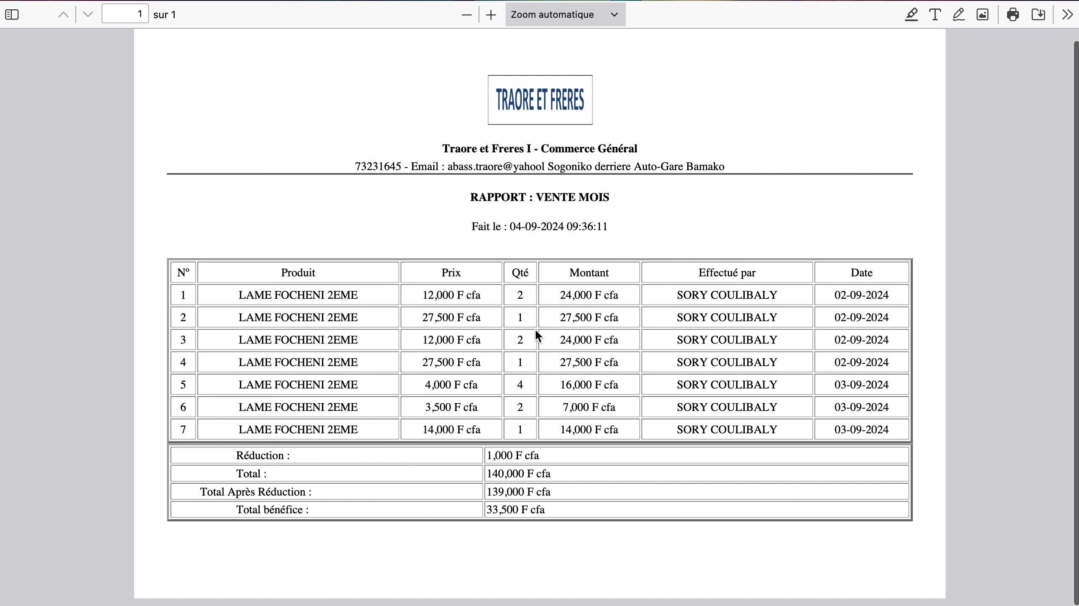
scroll(538, 335, up, 1)
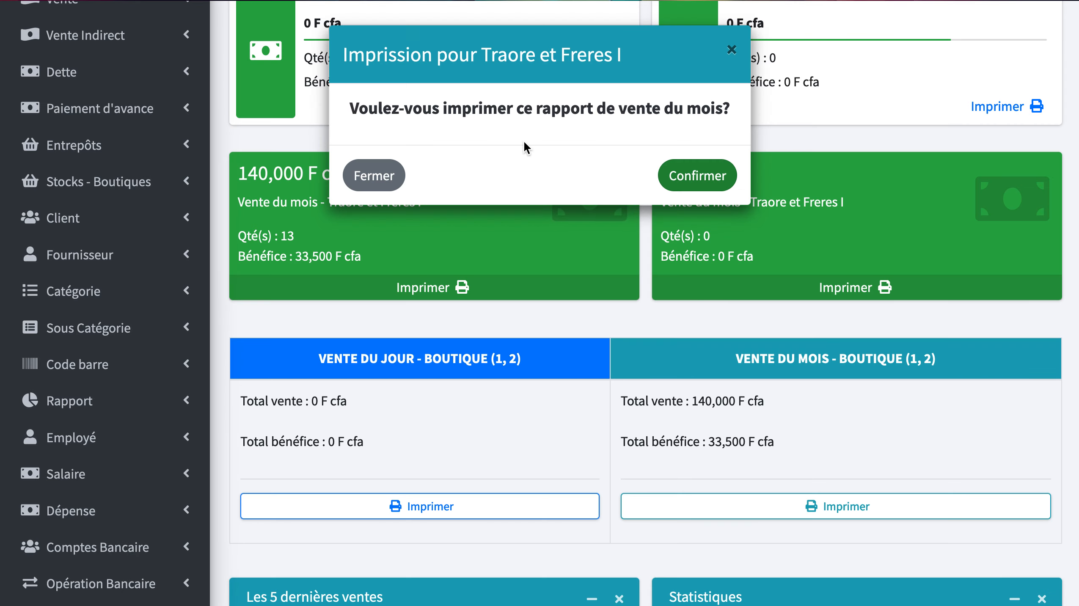
click(396, 181)
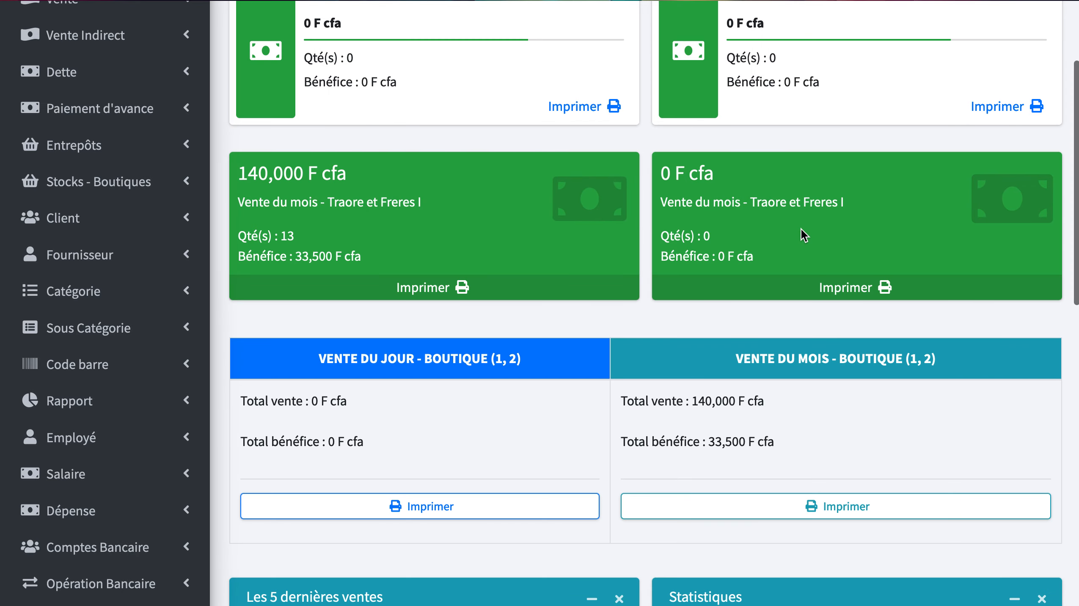
Step: Try to print the monthly sales report for the second Traore et Freres I shop
scroll(831, 258, down, 1)
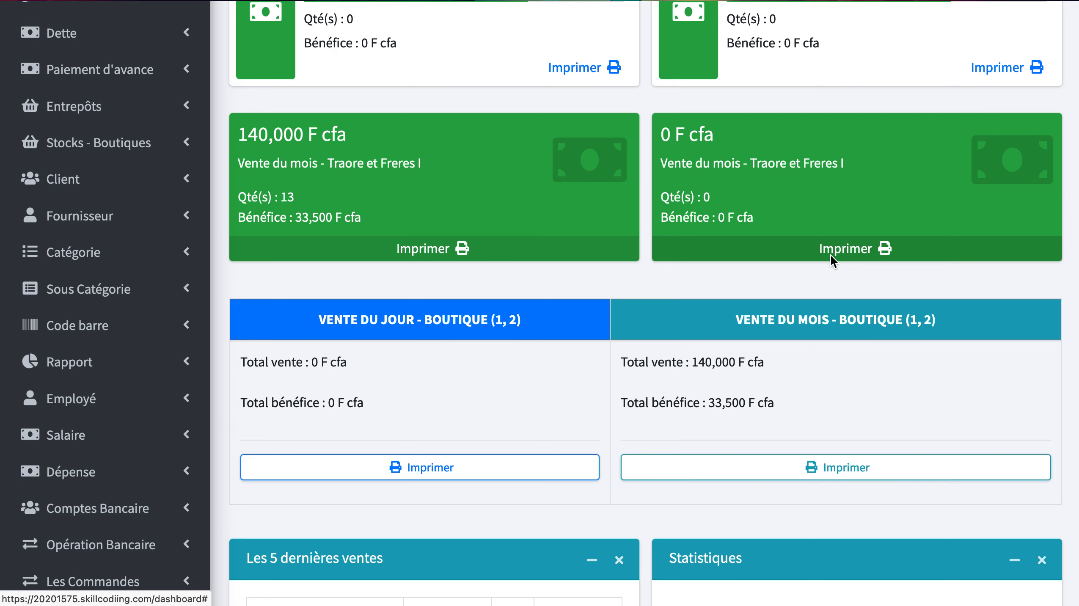
click(831, 254)
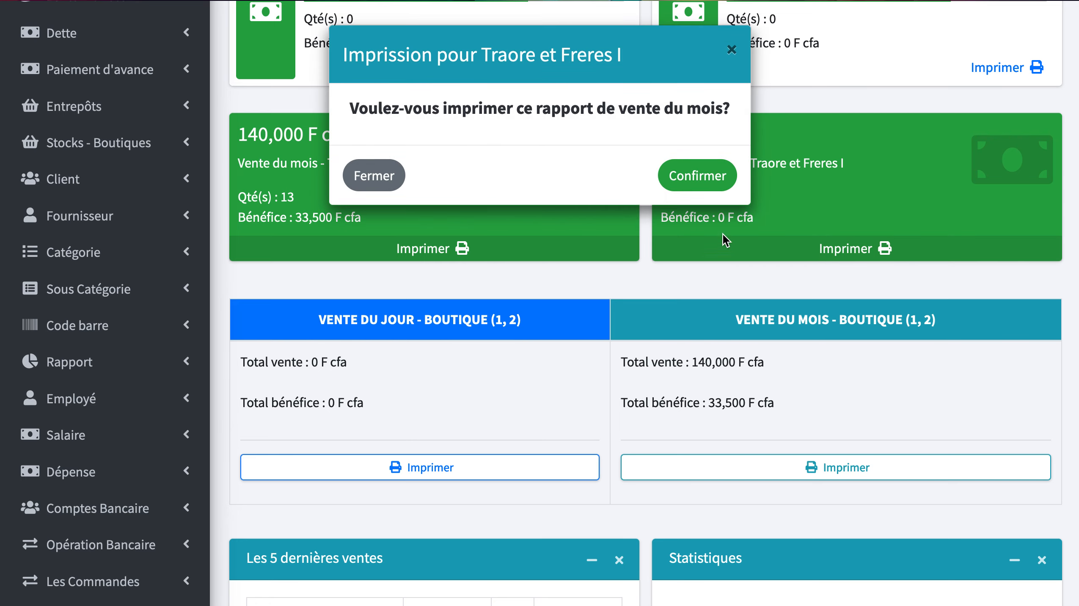
click(711, 174)
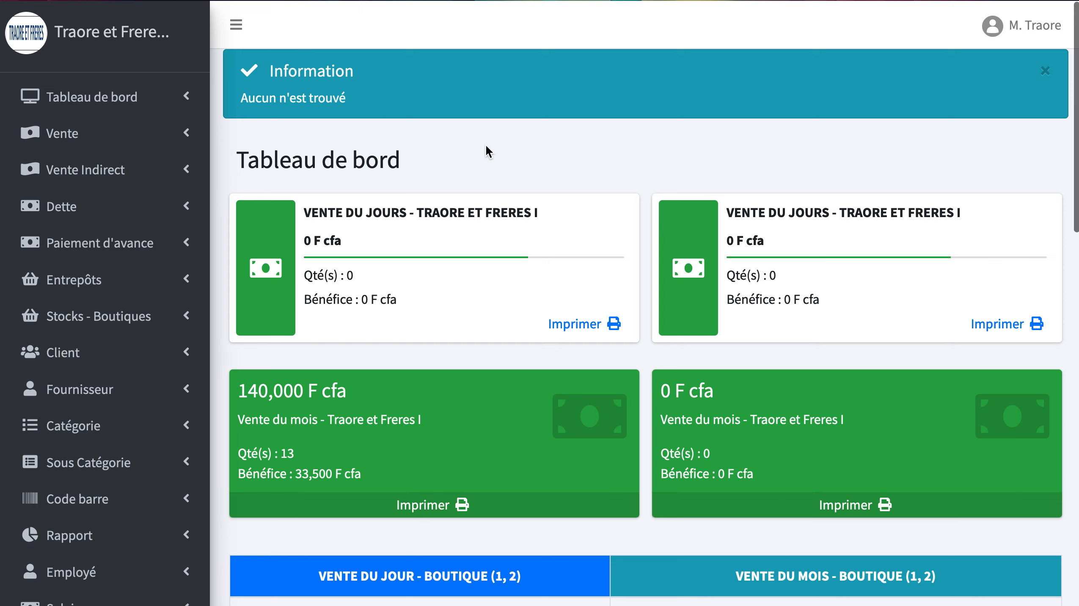
Step: Examine the dashboard's combined shop totals, five latest sales, stock and sales statistics, and two-month sales chart
scroll(853, 320, down, 3)
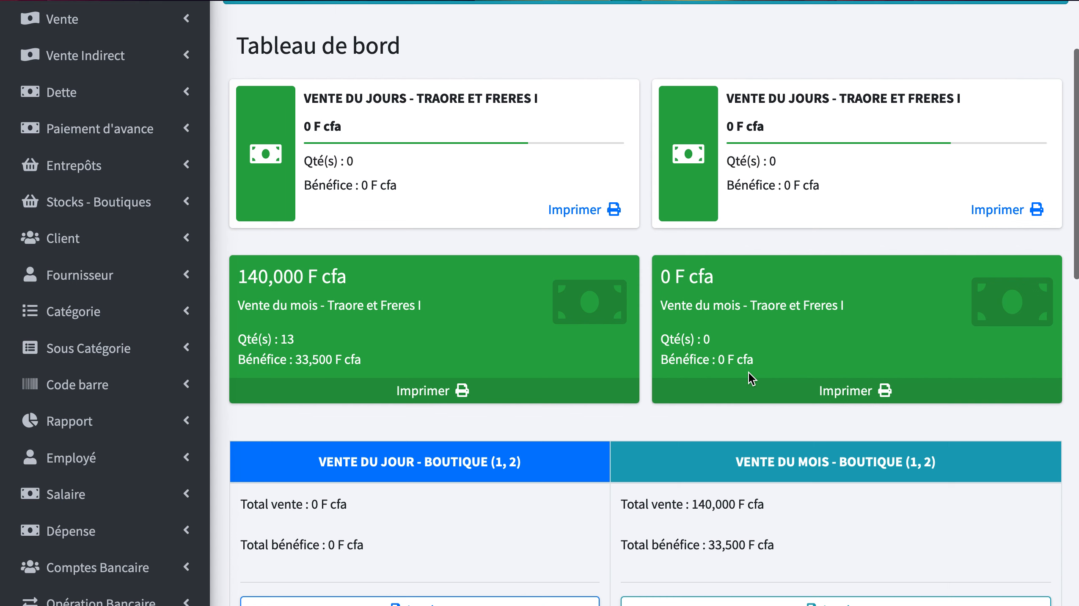
scroll(749, 376, down, 5)
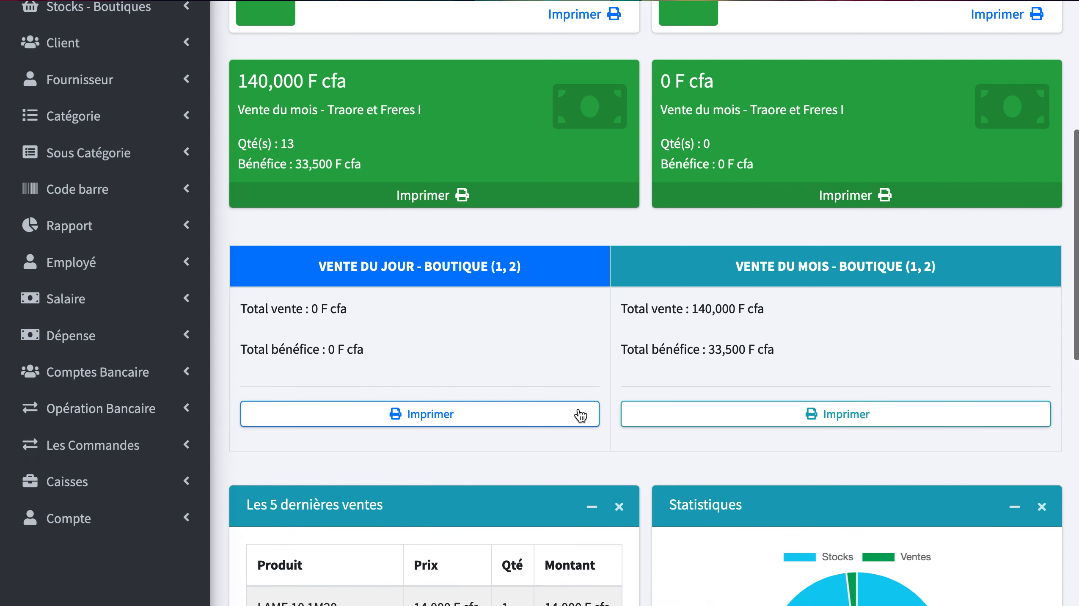
scroll(845, 403, down, 7)
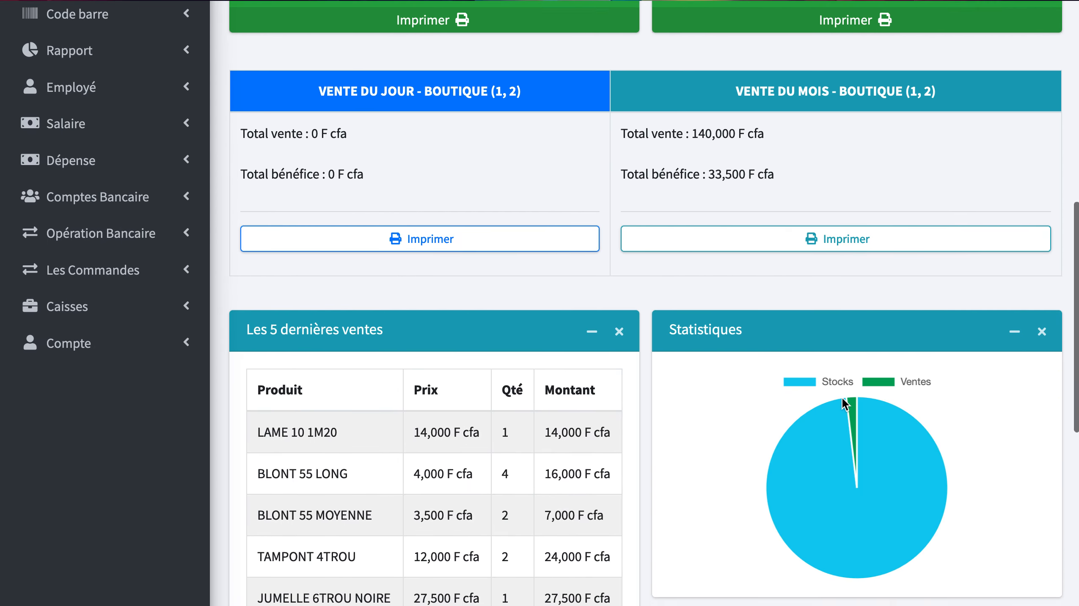
scroll(842, 397, up, 2)
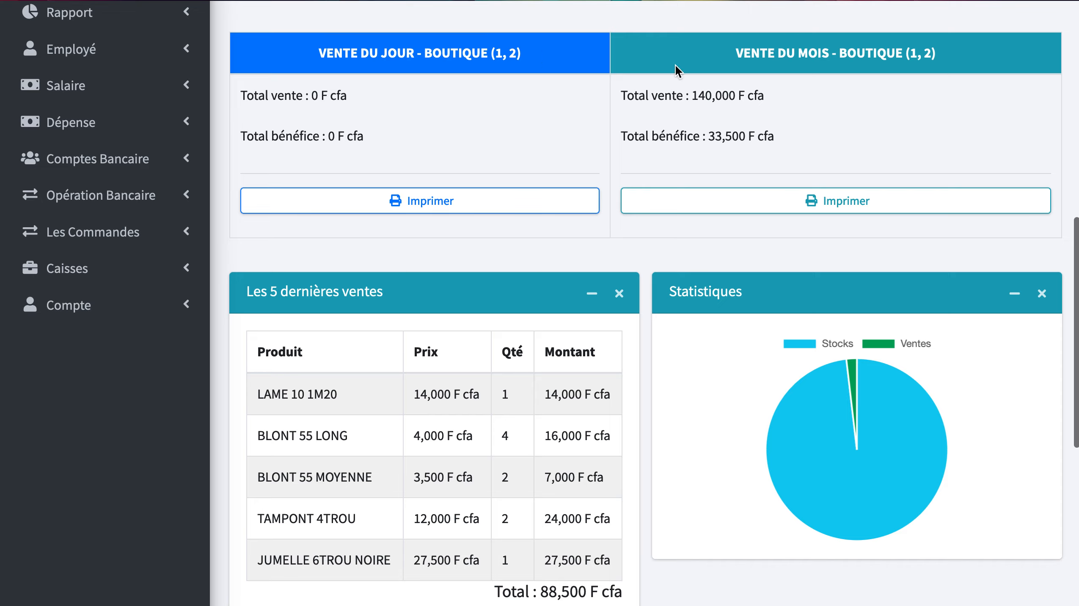
scroll(867, 165, down, 3)
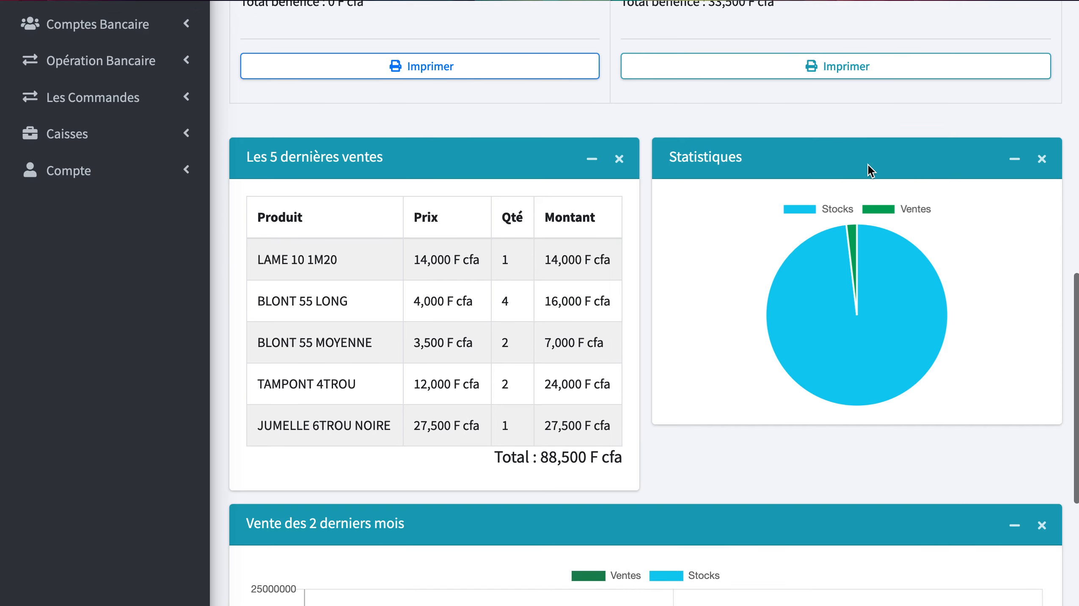
mouse_move(863, 307)
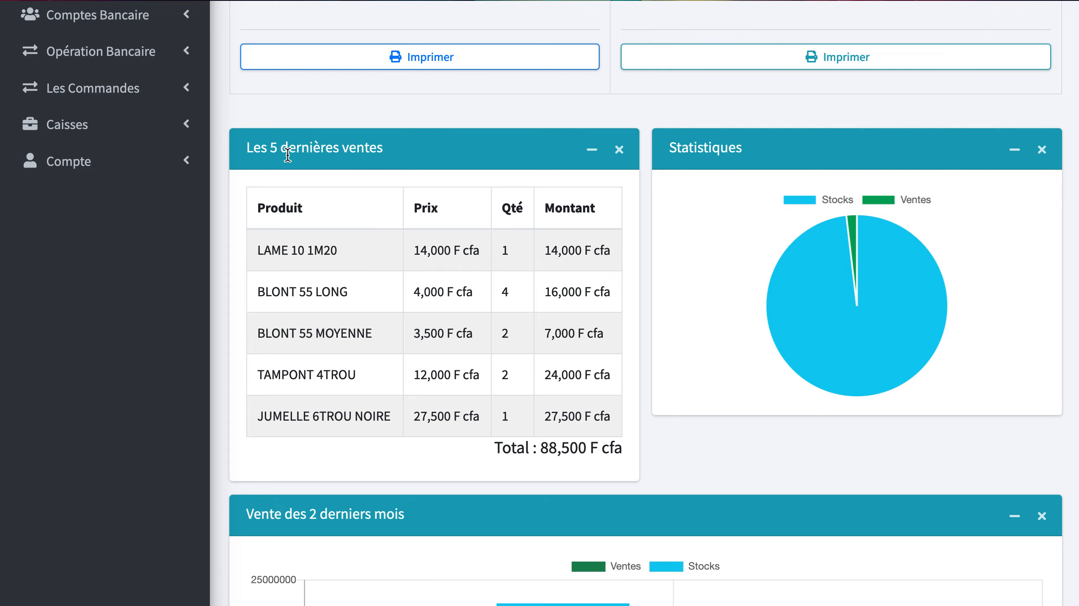
scroll(376, 307, down, 1)
scroll(377, 310, down, 3)
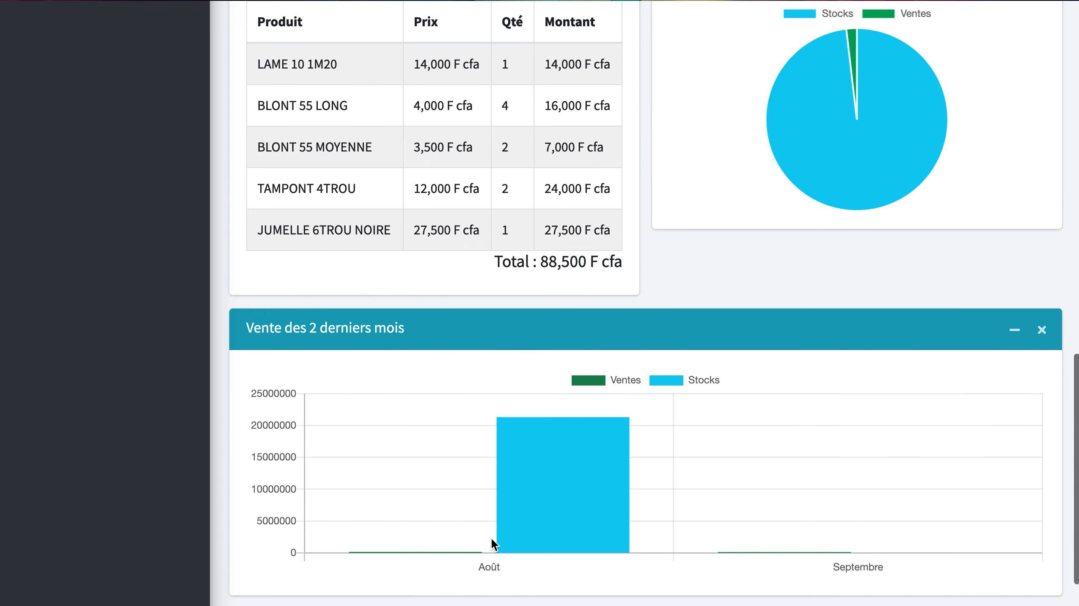
scroll(491, 538, down, 1)
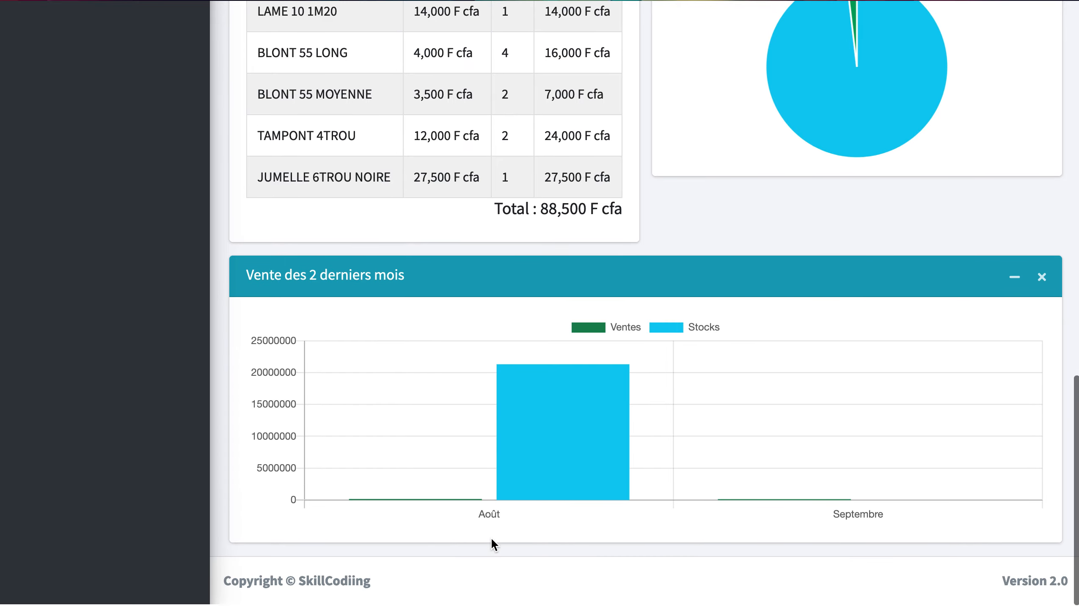
scroll(491, 538, up, 11)
scroll(491, 538, up, 8)
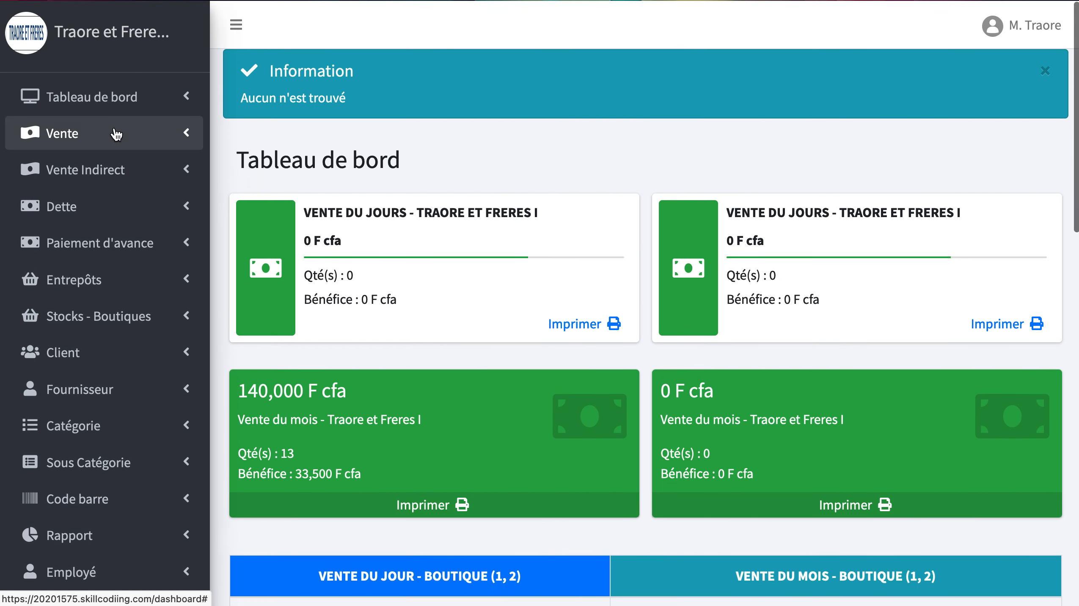
Step: Open the list of sales and filter it by the first Traore et Freres I shop to review its sales
click(116, 134)
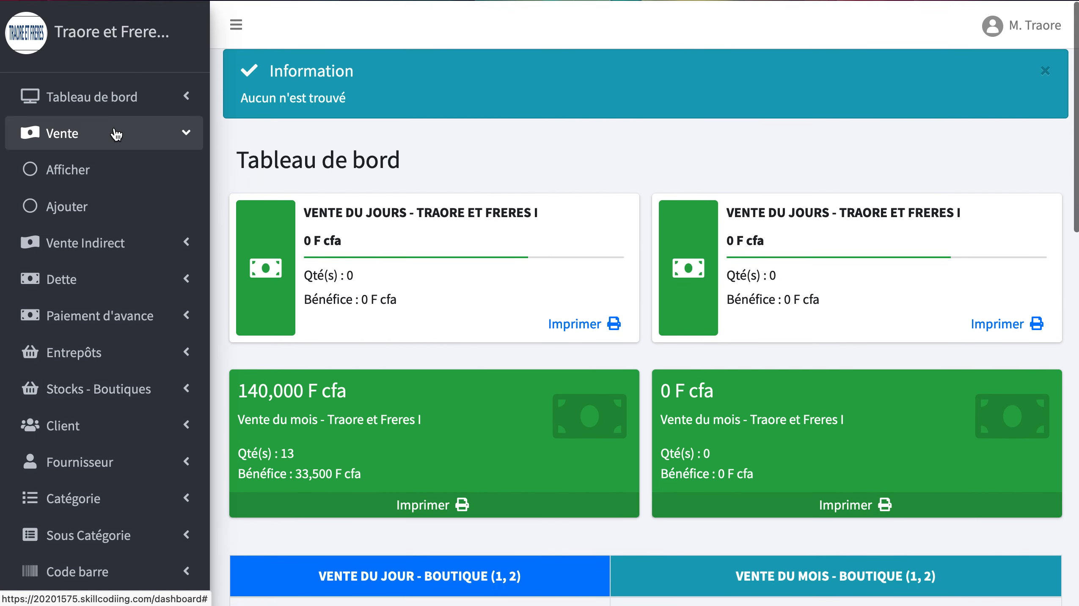
click(109, 174)
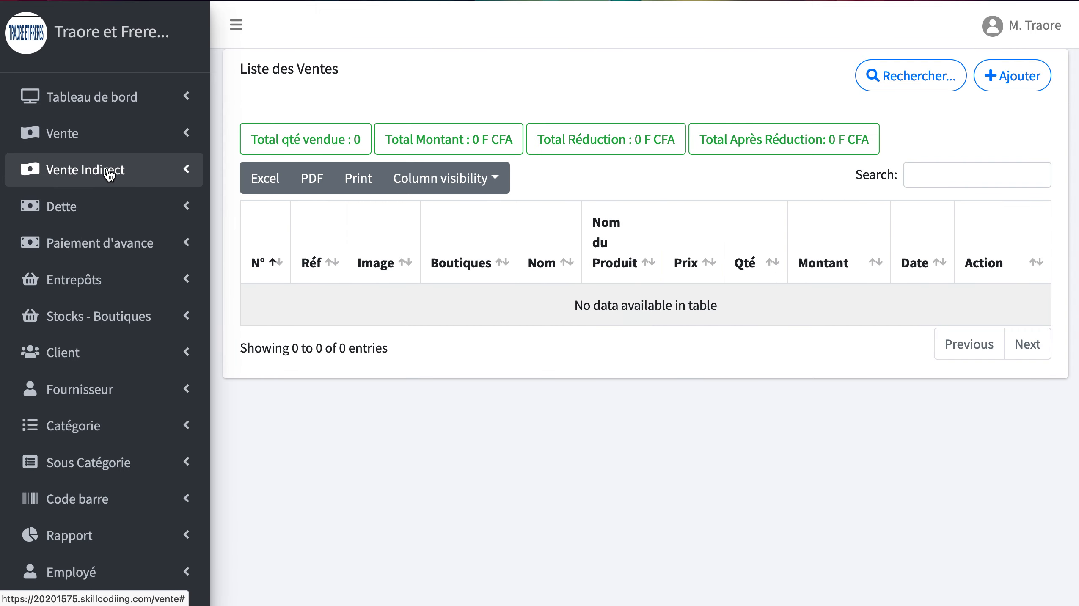
click(943, 94)
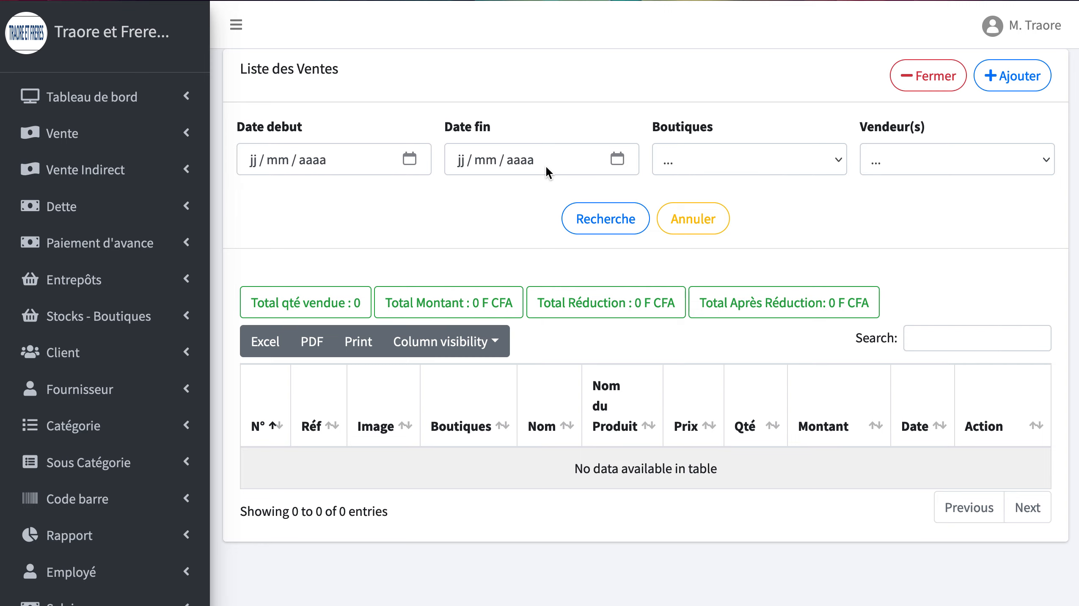
click(719, 163)
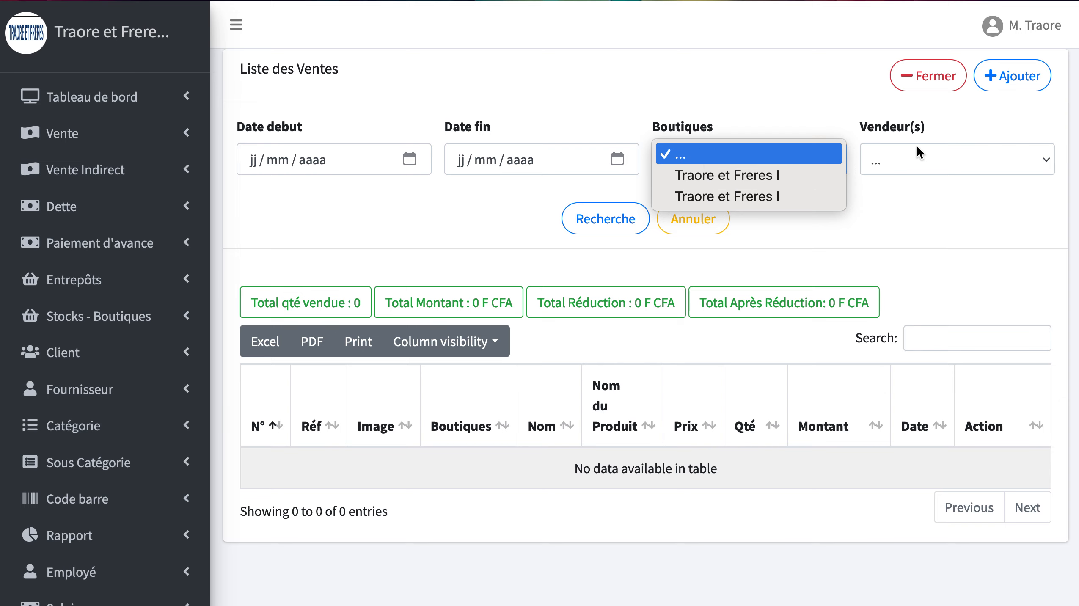
click(757, 174)
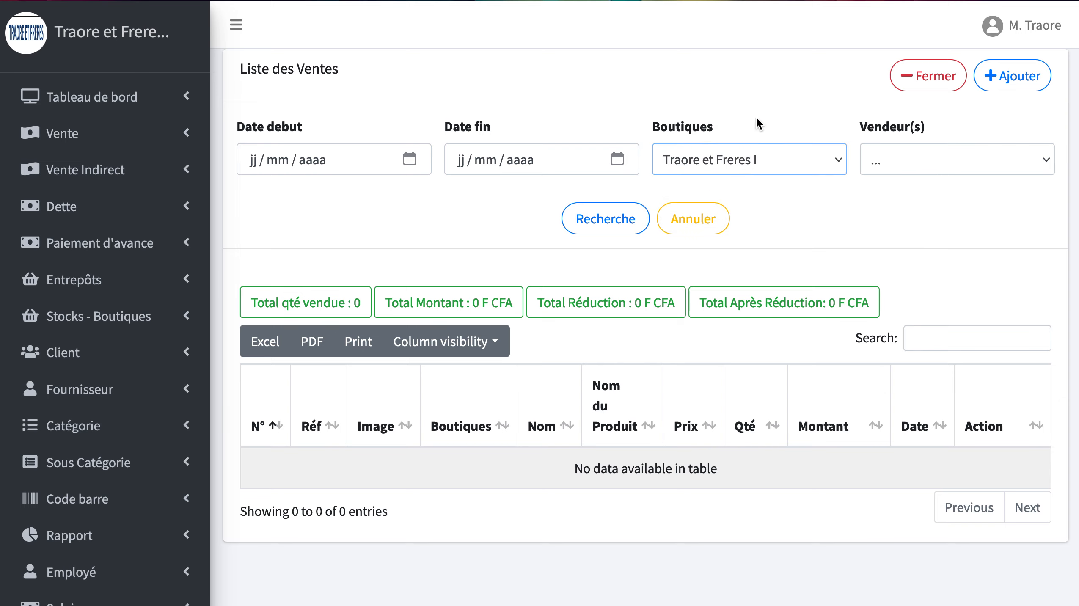
click(623, 218)
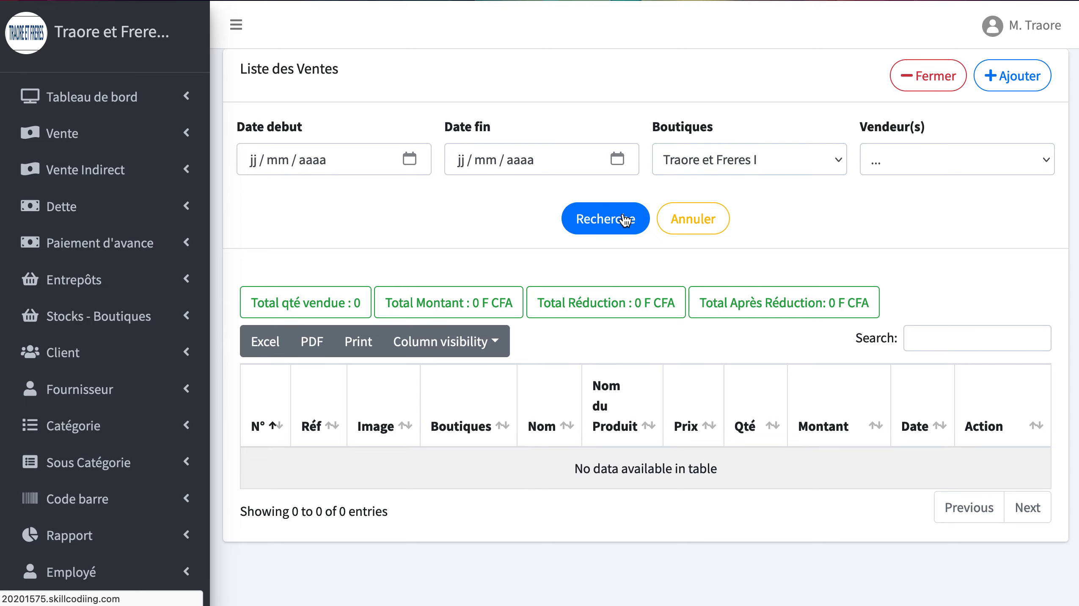
scroll(609, 431, down, 5)
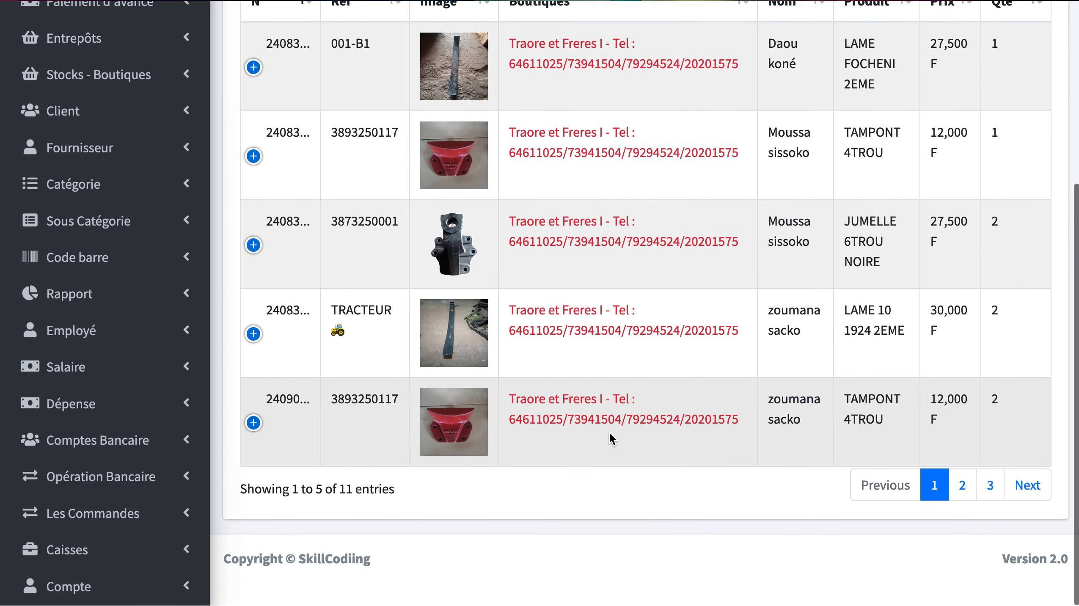
scroll(608, 432, up, 3)
scroll(608, 431, up, 2)
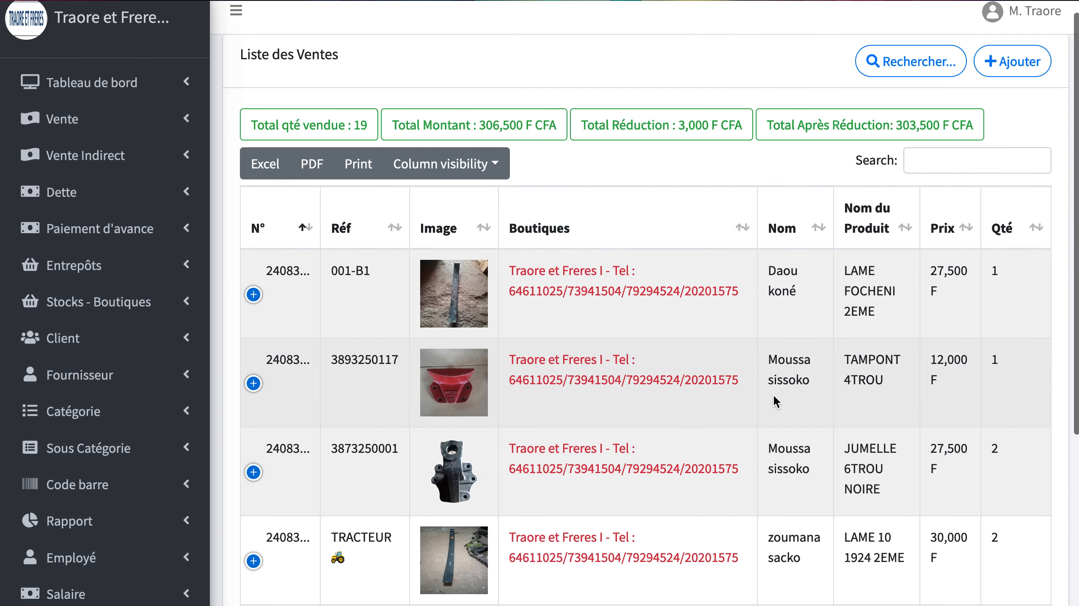
Step: Filter the sales list by the second Traore et Freres I shop
click(886, 64)
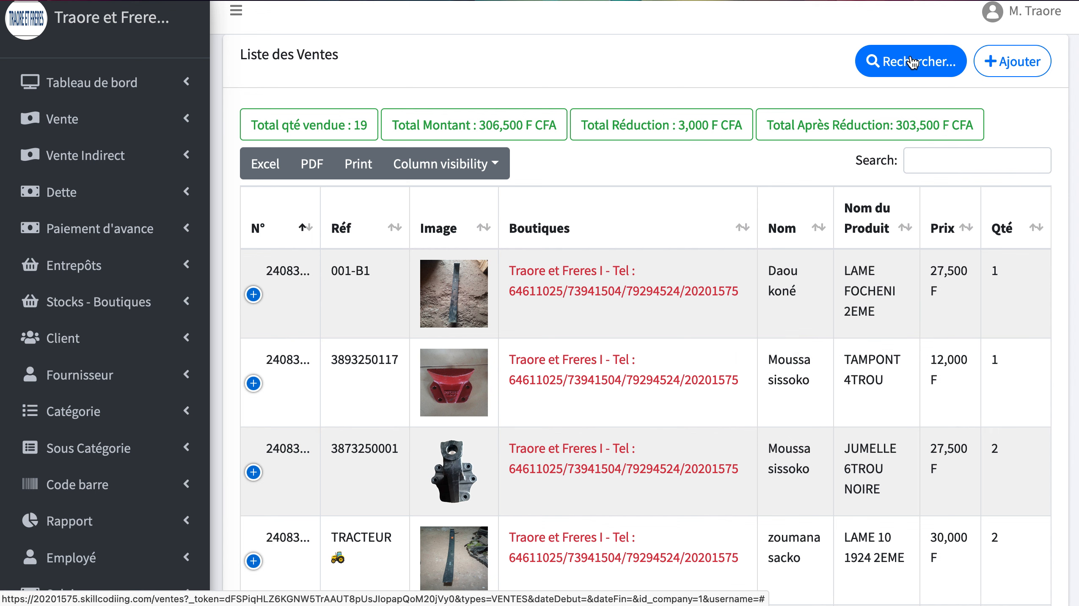
click(793, 163)
click(769, 198)
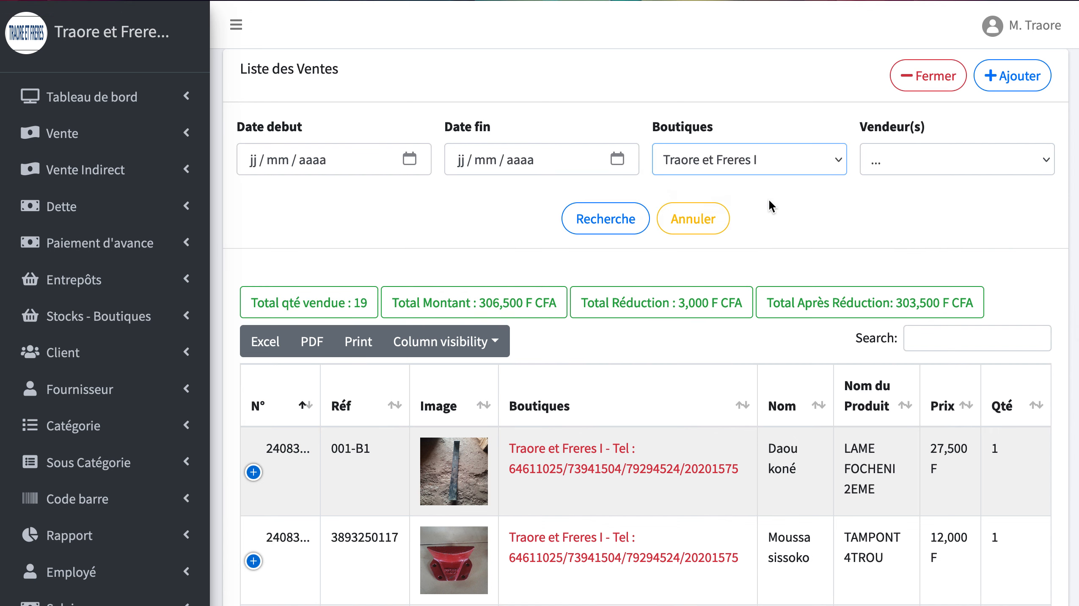
click(580, 228)
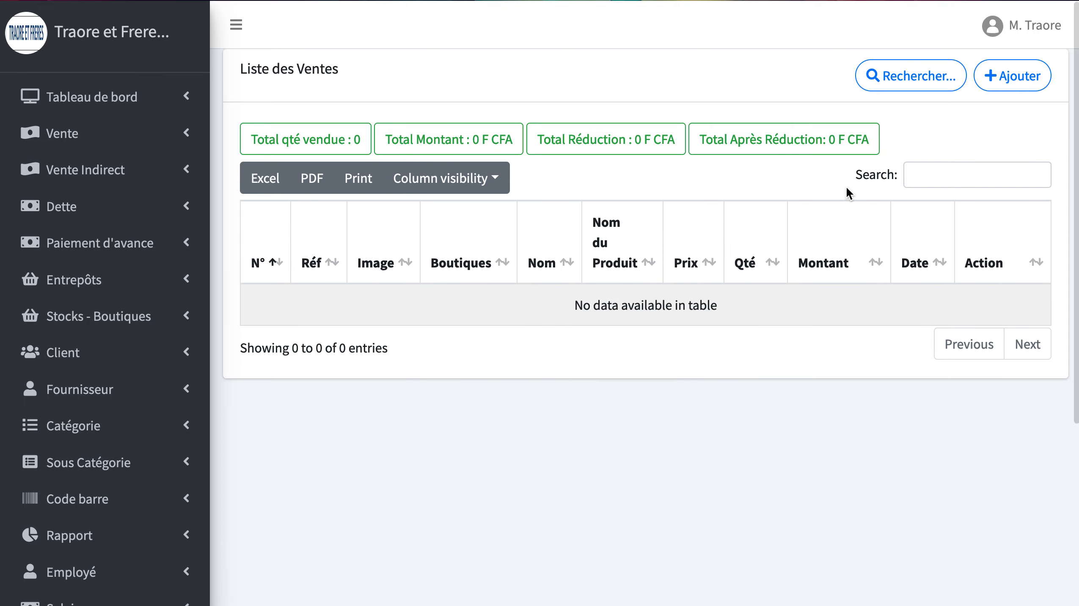
Step: Reopen the sales search filters and try to add a new sale
click(912, 90)
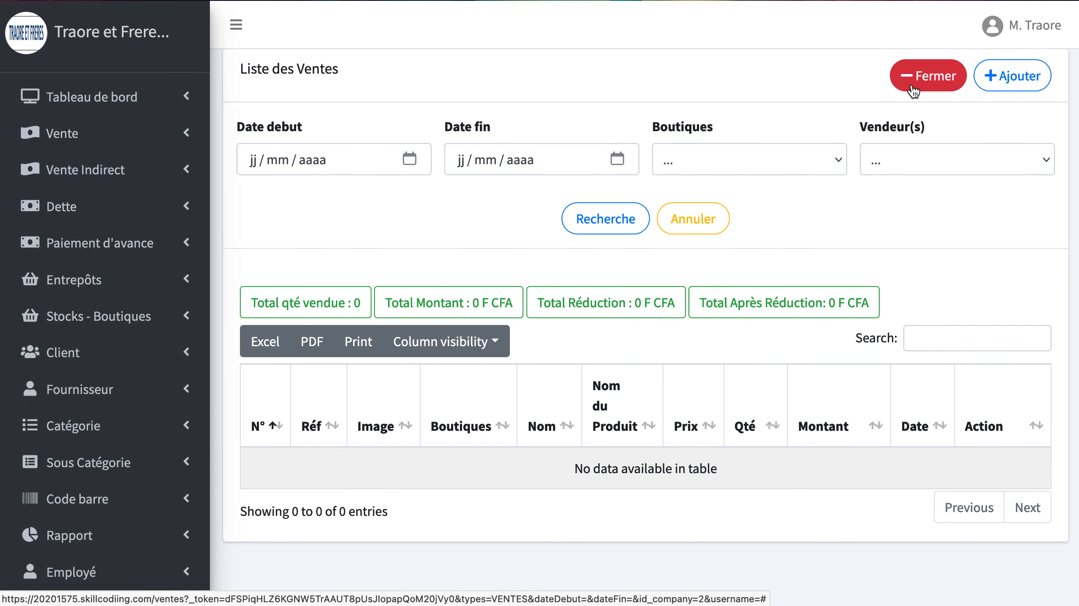
click(1006, 80)
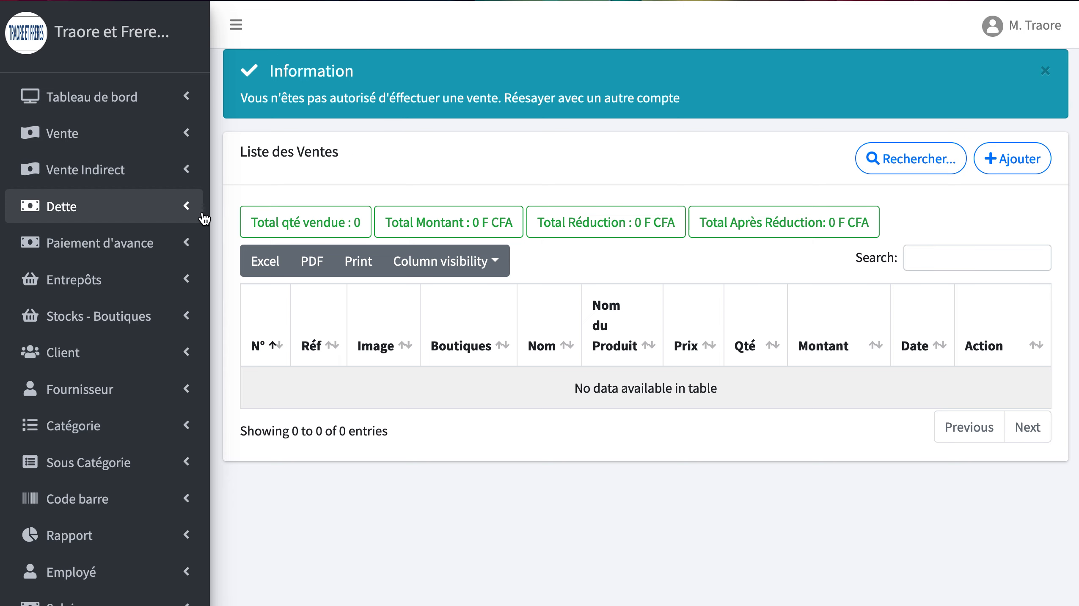
Step: Open the list of indirect sales and show its advanced search filters
click(119, 172)
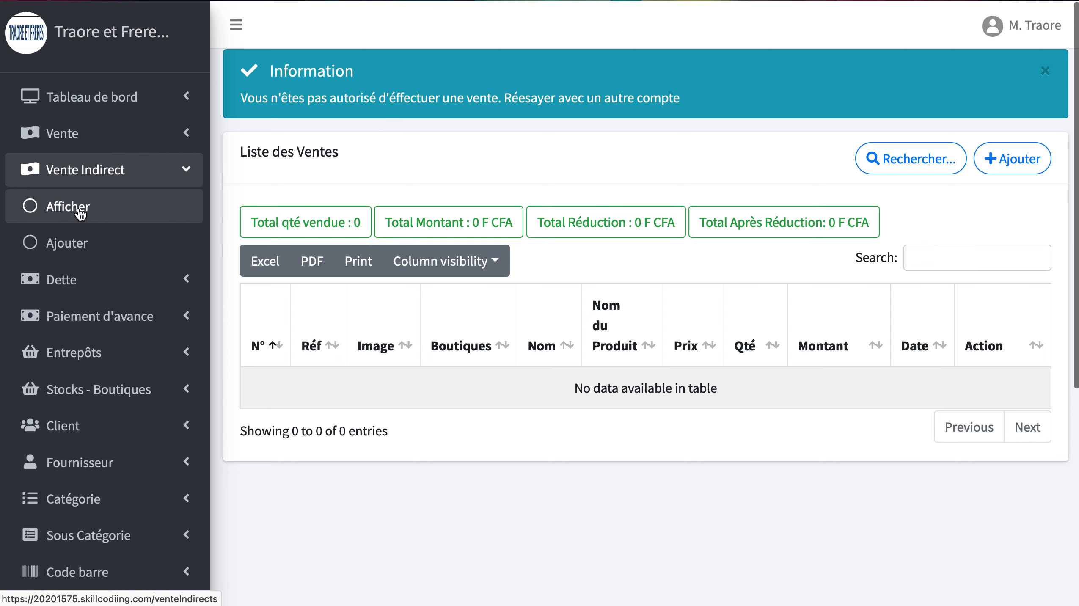
click(79, 214)
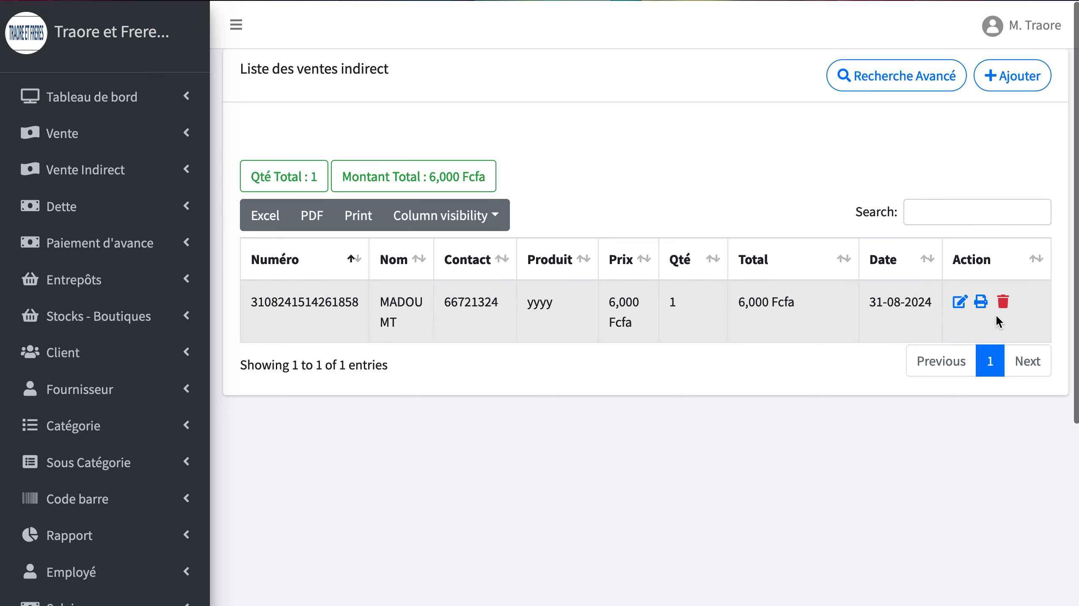
click(889, 82)
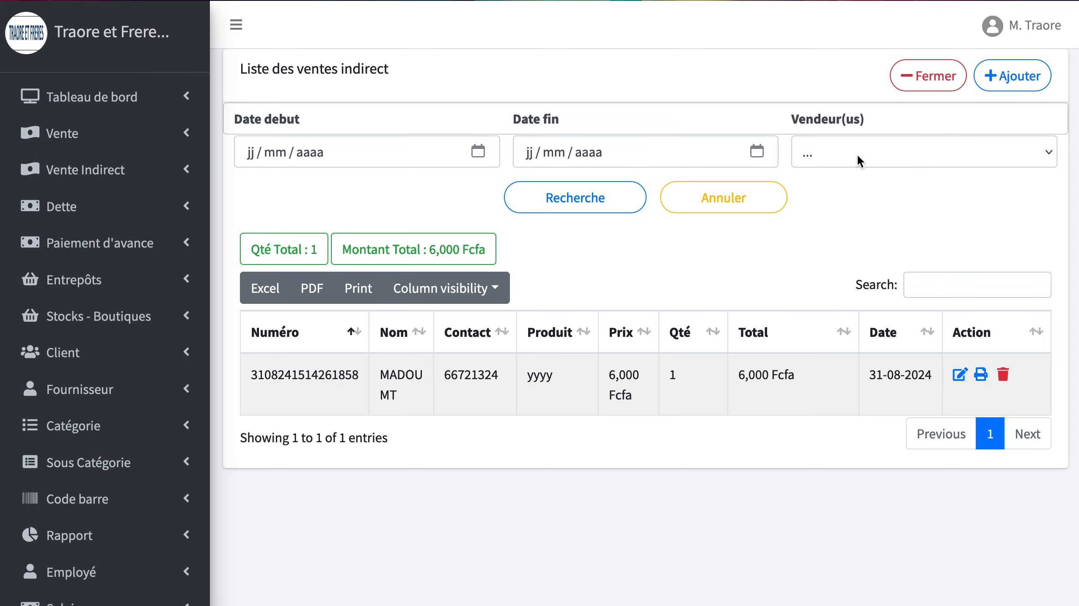
Step: Try to add a new indirect sale and open the list of debts
click(1017, 84)
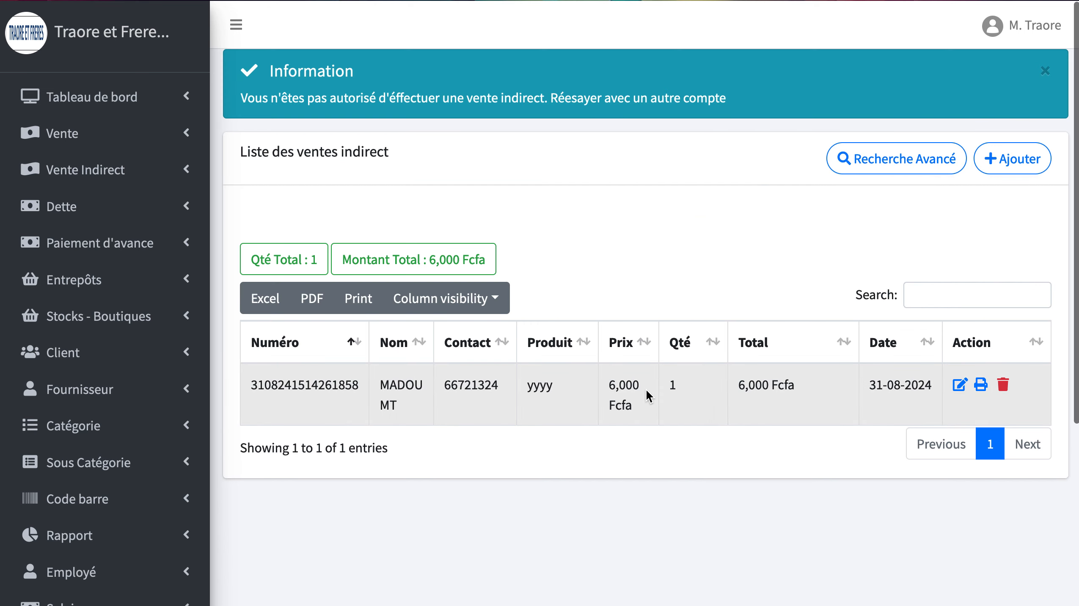
scroll(647, 395, down, 2)
click(128, 196)
click(100, 151)
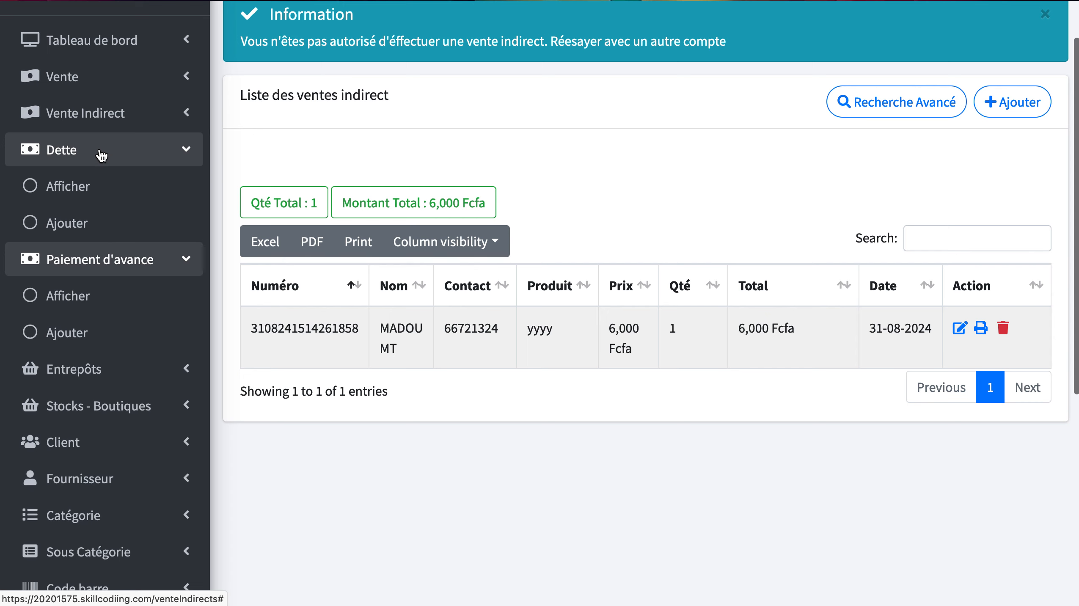
click(80, 191)
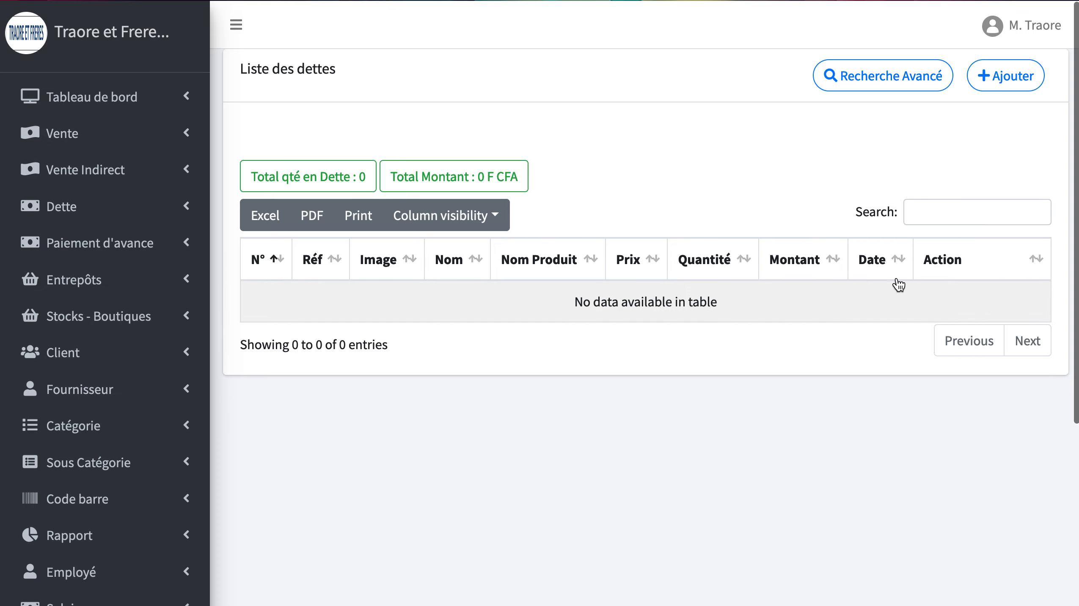
Step: Filter the debts list by the first Traore et Freres I shop and review its debts
click(867, 83)
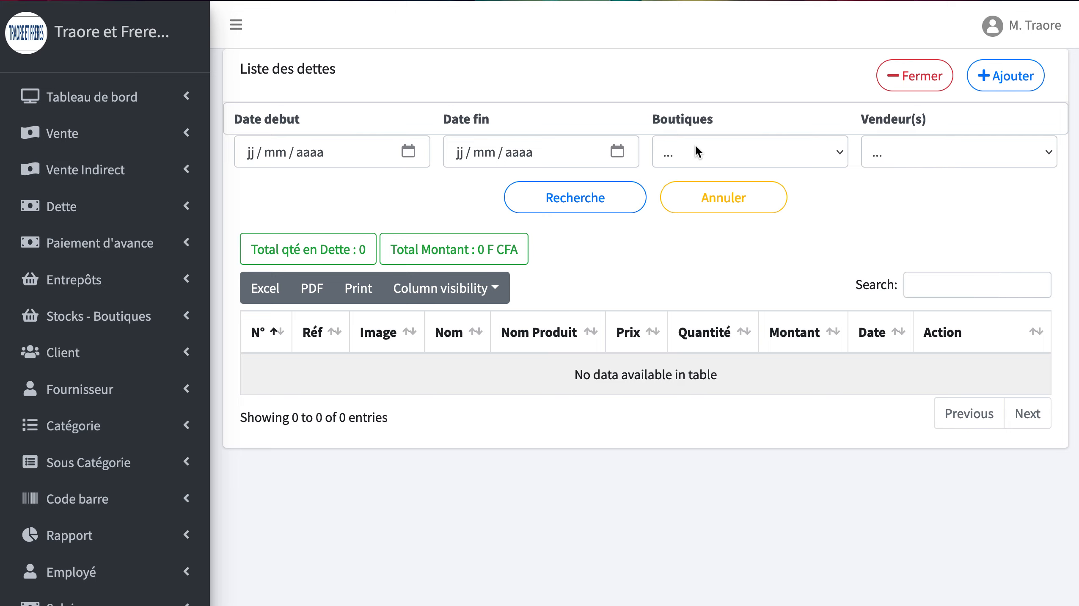
click(788, 150)
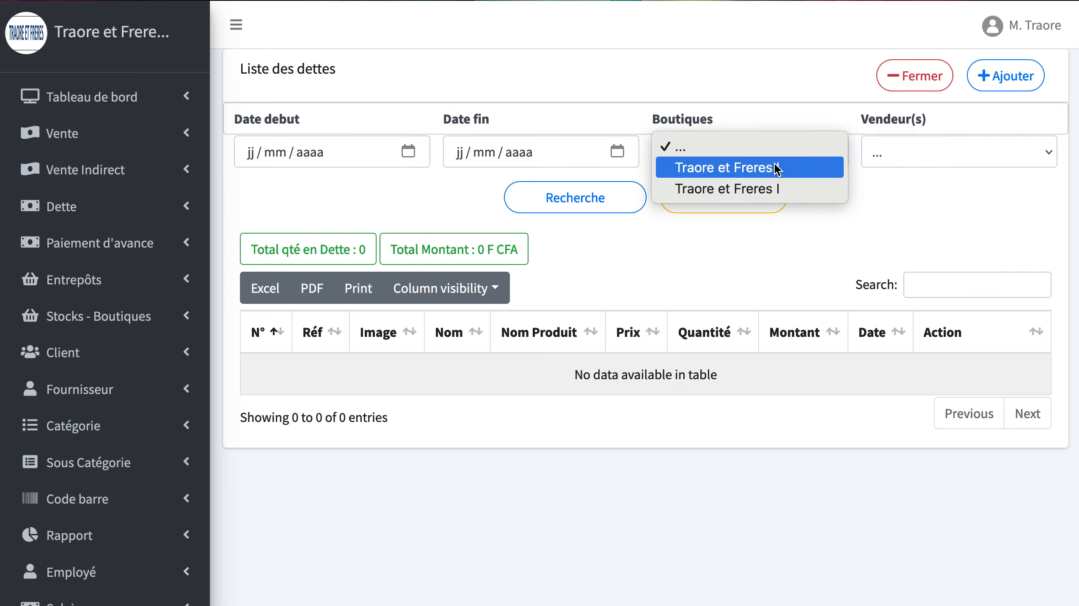
click(774, 165)
click(578, 198)
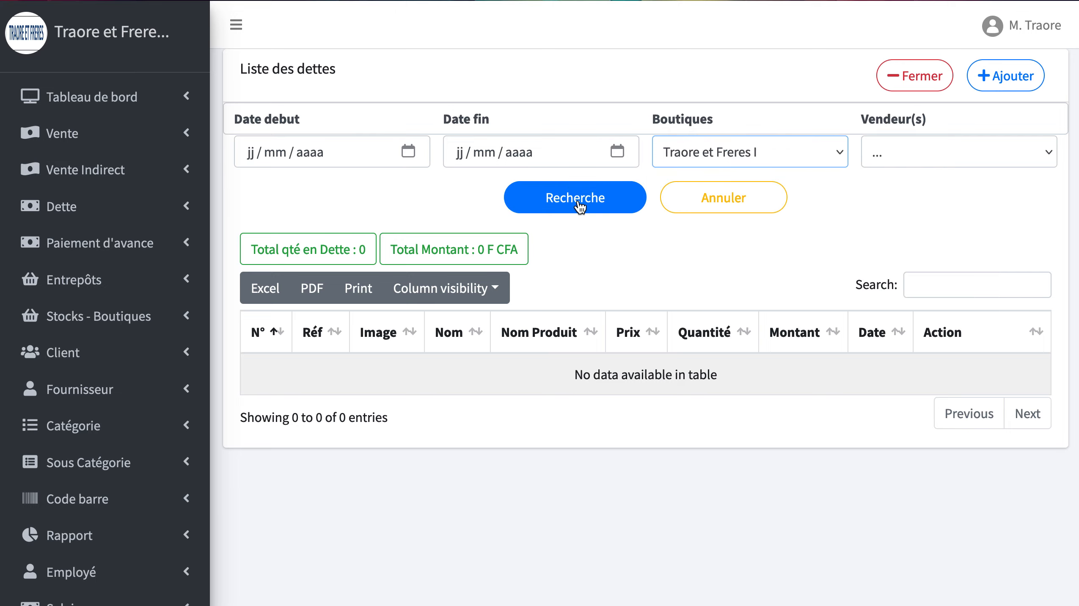
scroll(584, 364, down, 6)
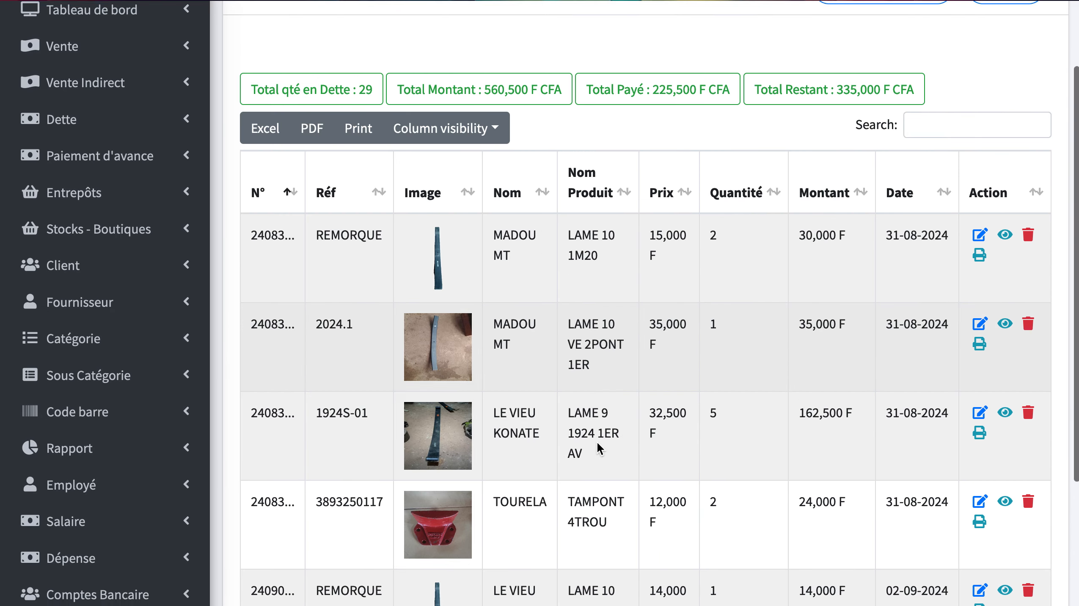
scroll(576, 366, up, 6)
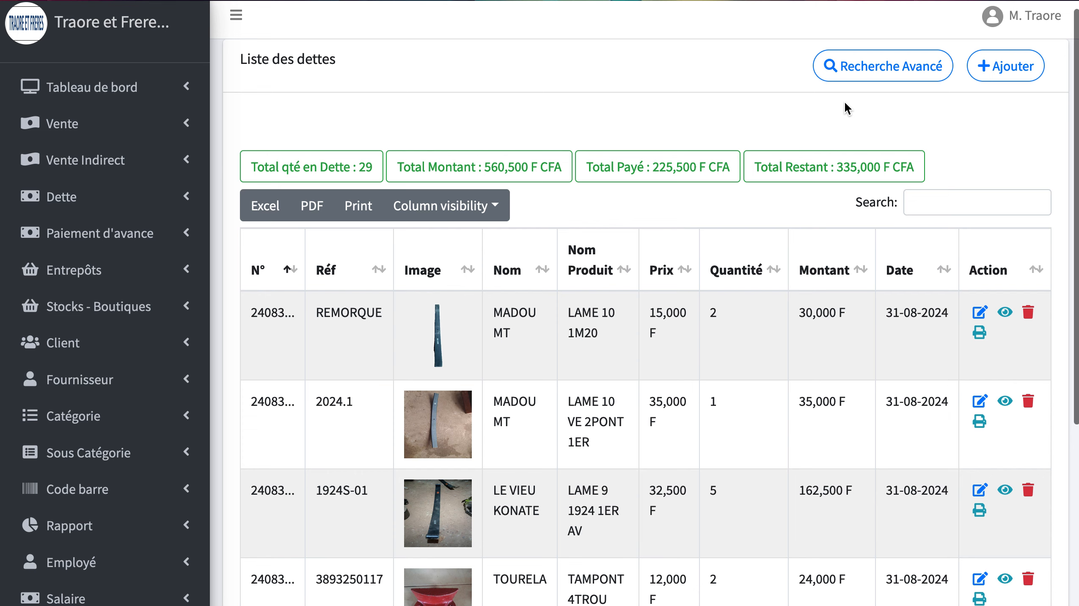
Step: Filter the debts list by the second Traore et Freres I shop
click(861, 68)
click(805, 144)
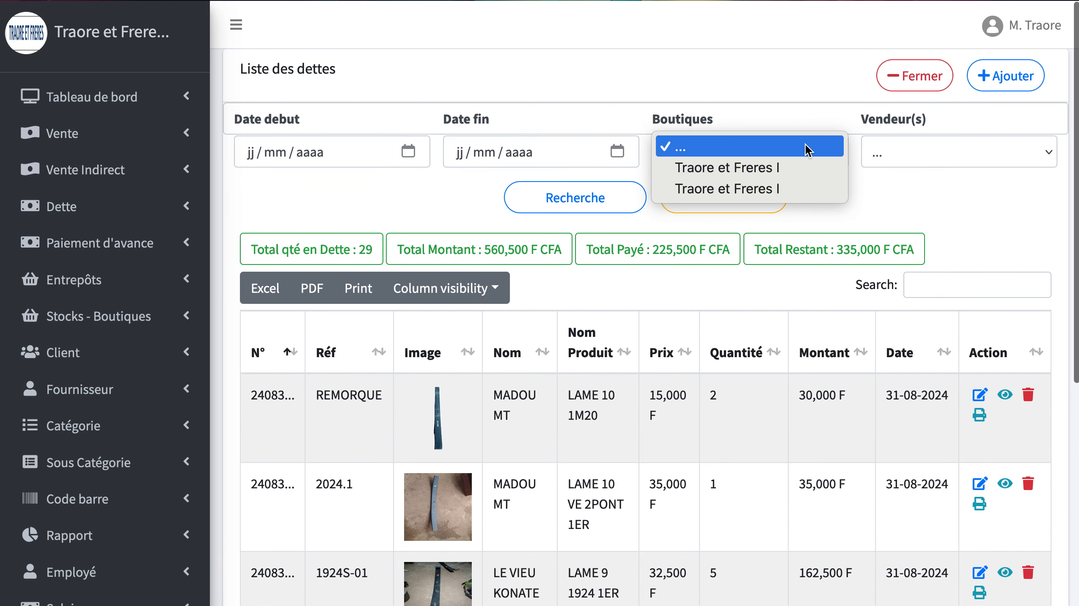
click(795, 188)
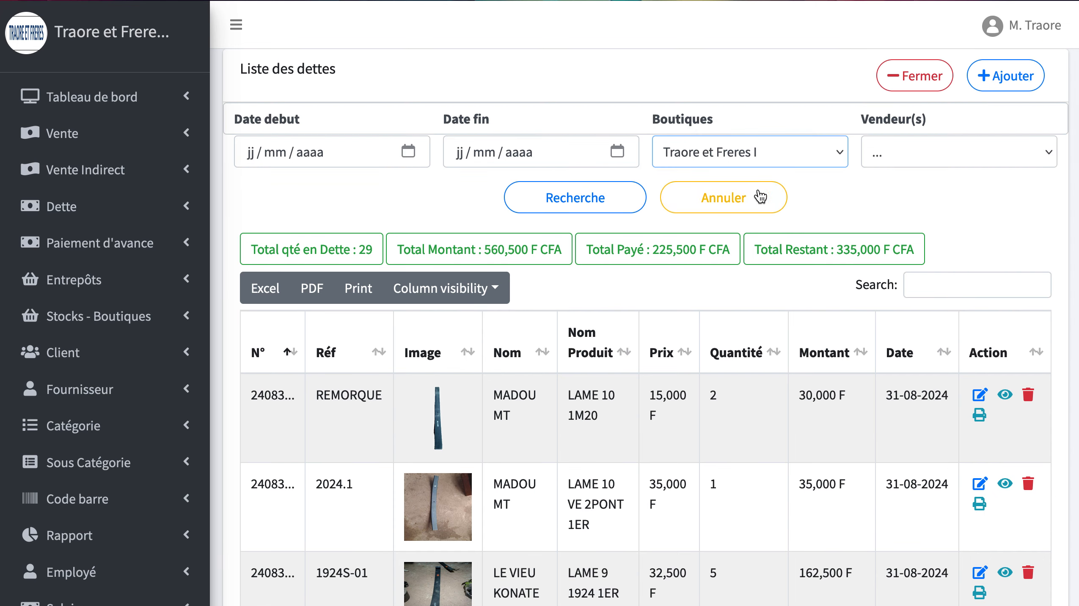
click(537, 196)
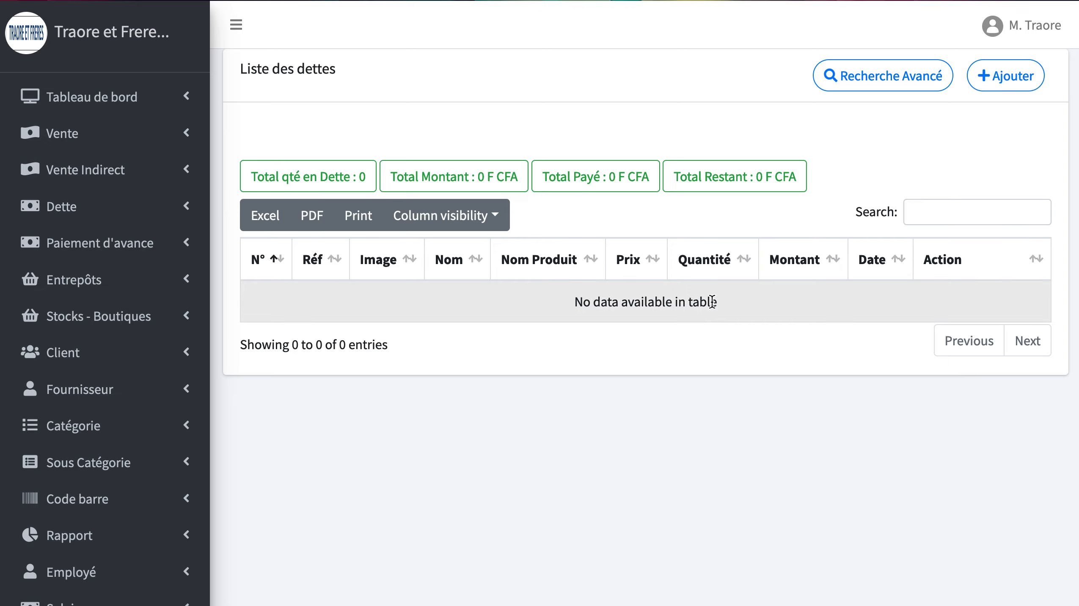
Step: Try to add a new debt and open the list of advance payments
click(1002, 88)
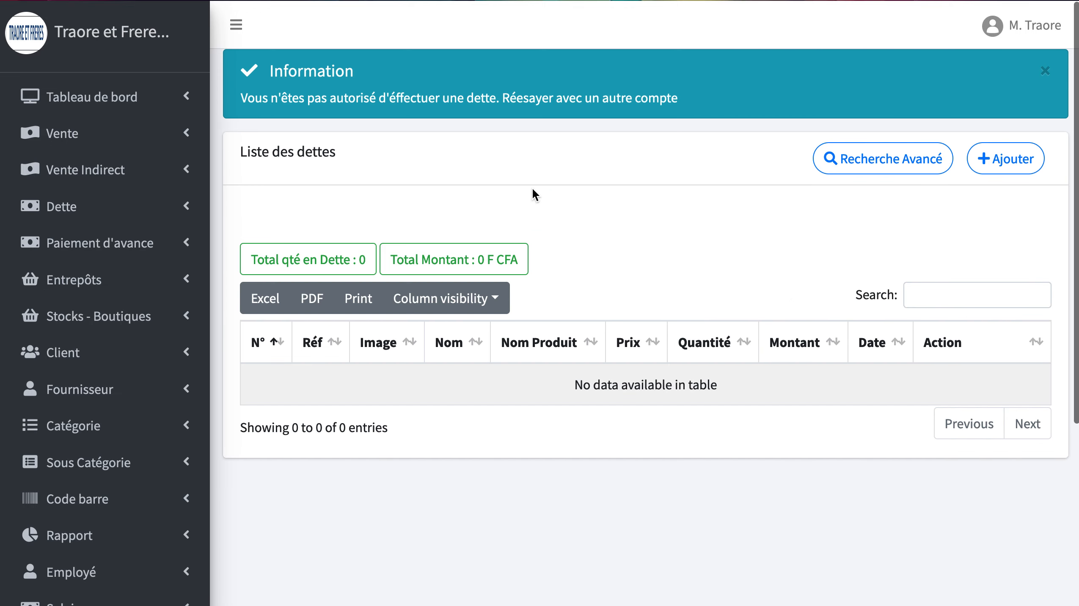
scroll(111, 333, down, 2)
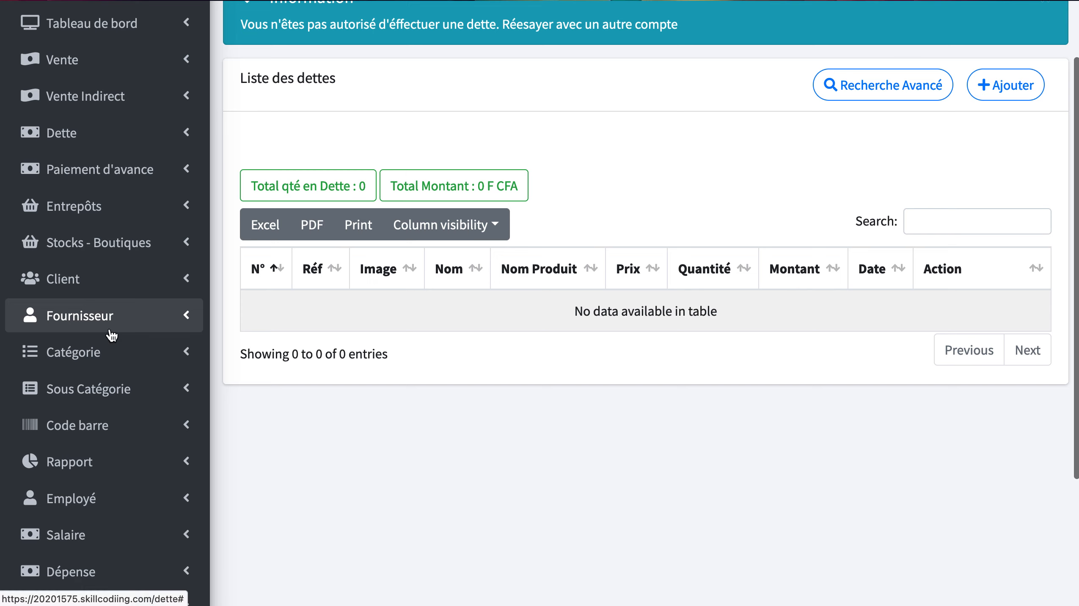
click(79, 183)
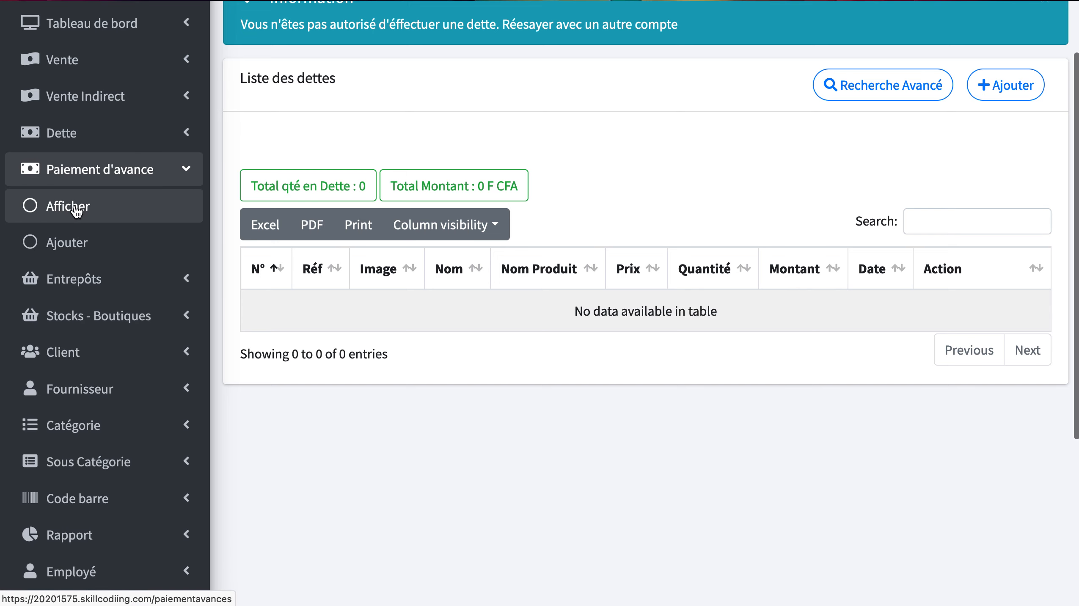
click(76, 210)
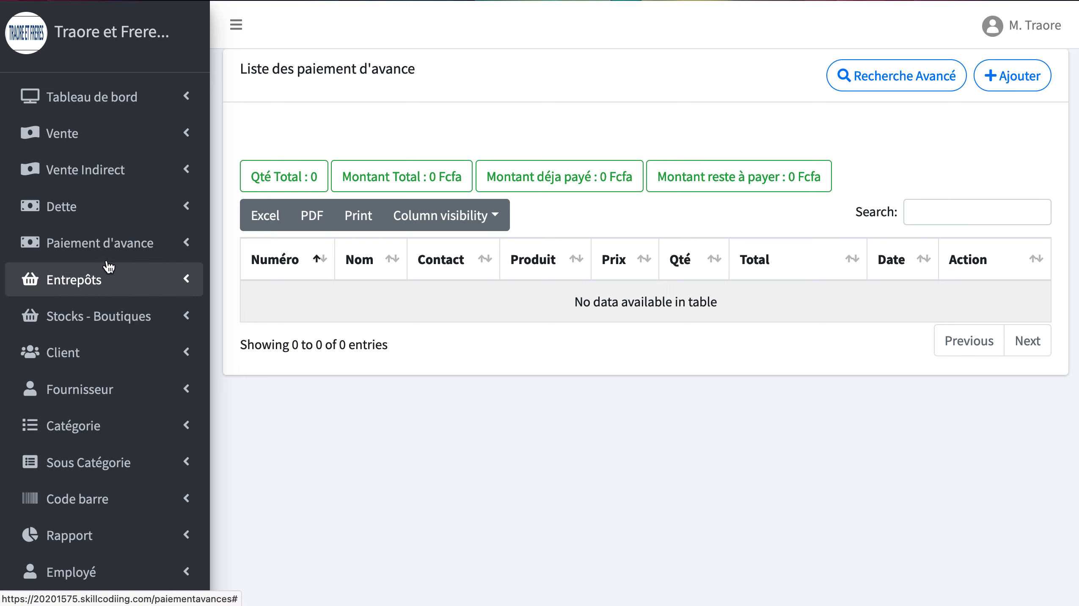
Step: Open the warehouse product list and examine the products with their quantities and prices
click(109, 282)
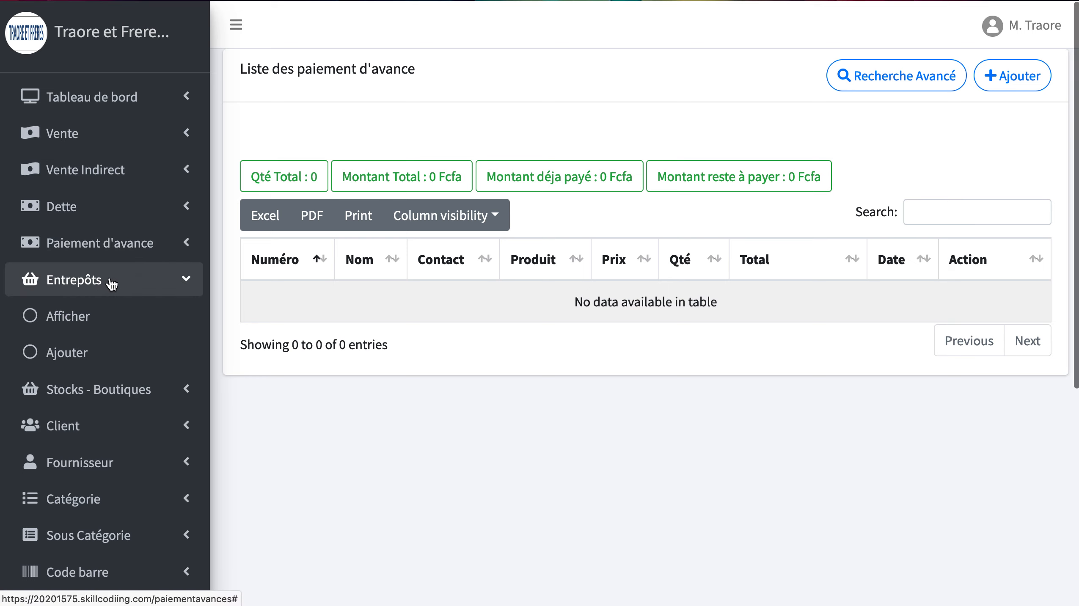
click(102, 329)
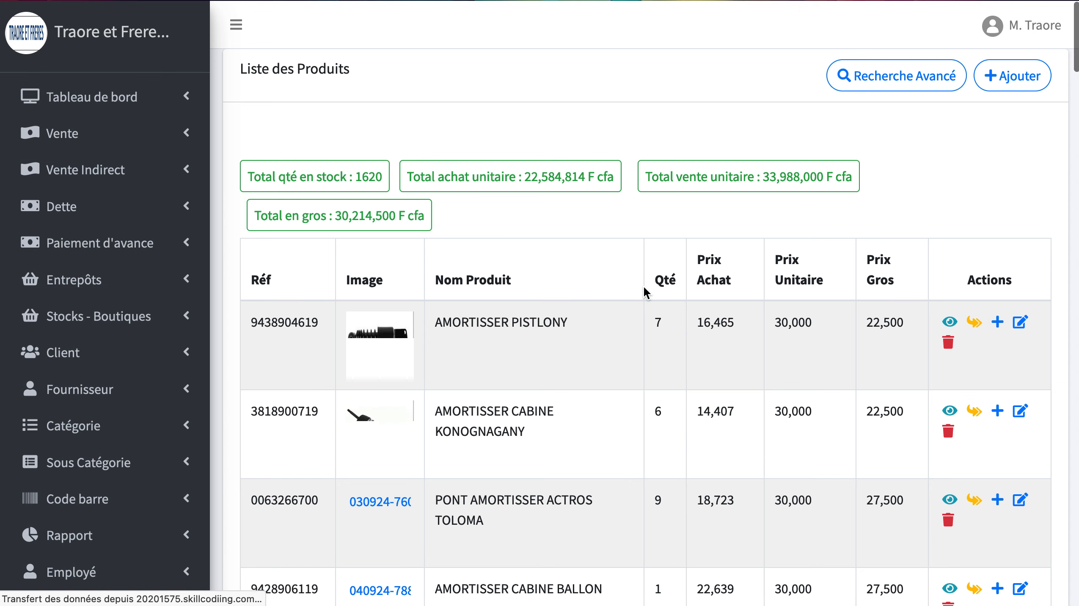
scroll(644, 285, down, 1)
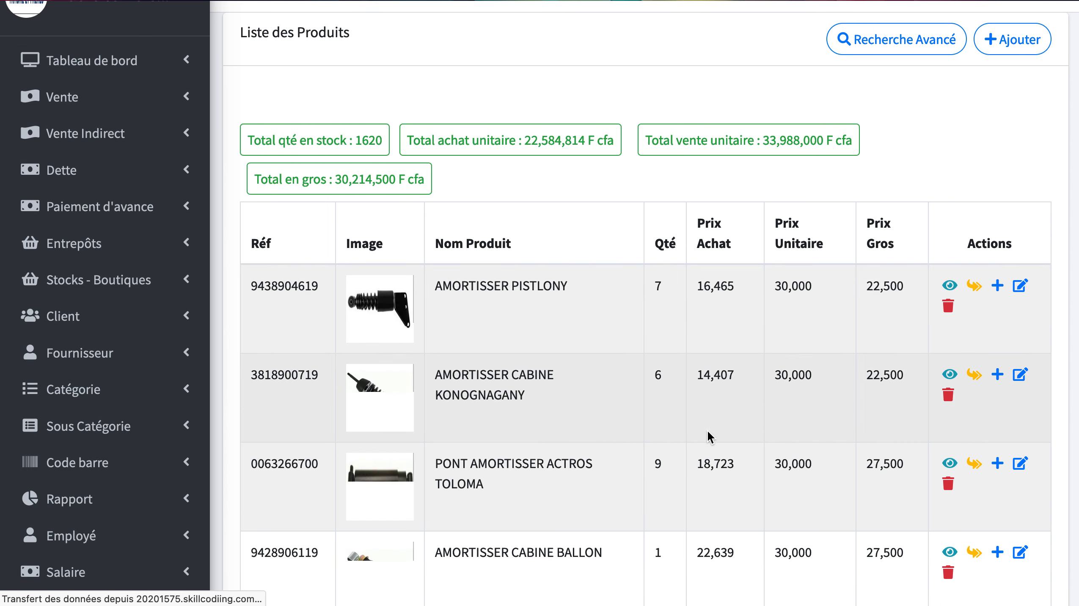
scroll(708, 431, down, 2)
scroll(708, 430, down, 5)
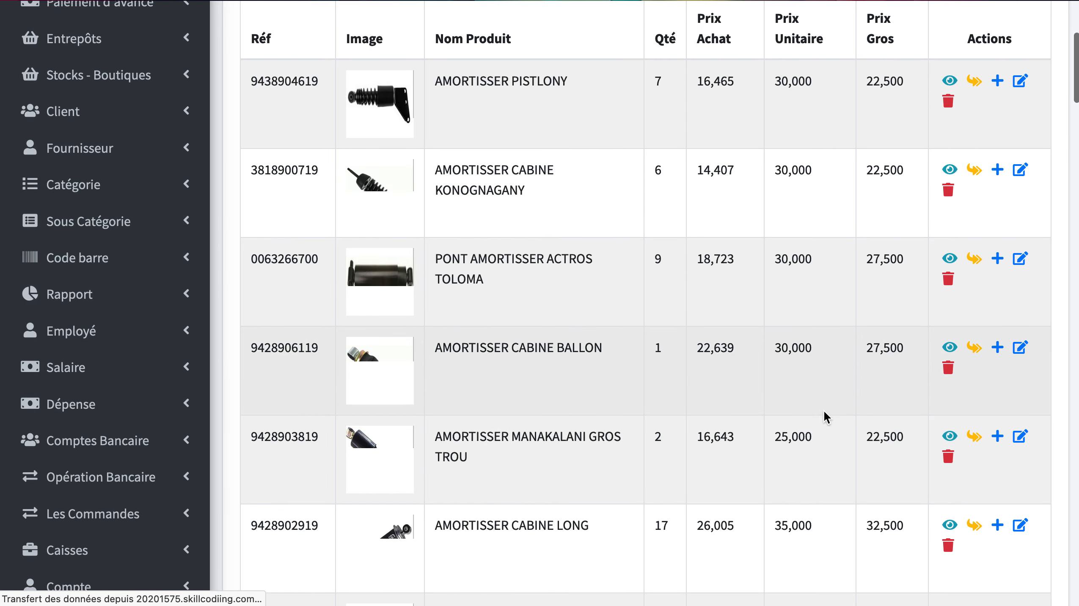
scroll(822, 450, down, 5)
scroll(823, 449, down, 3)
scroll(824, 451, down, 4)
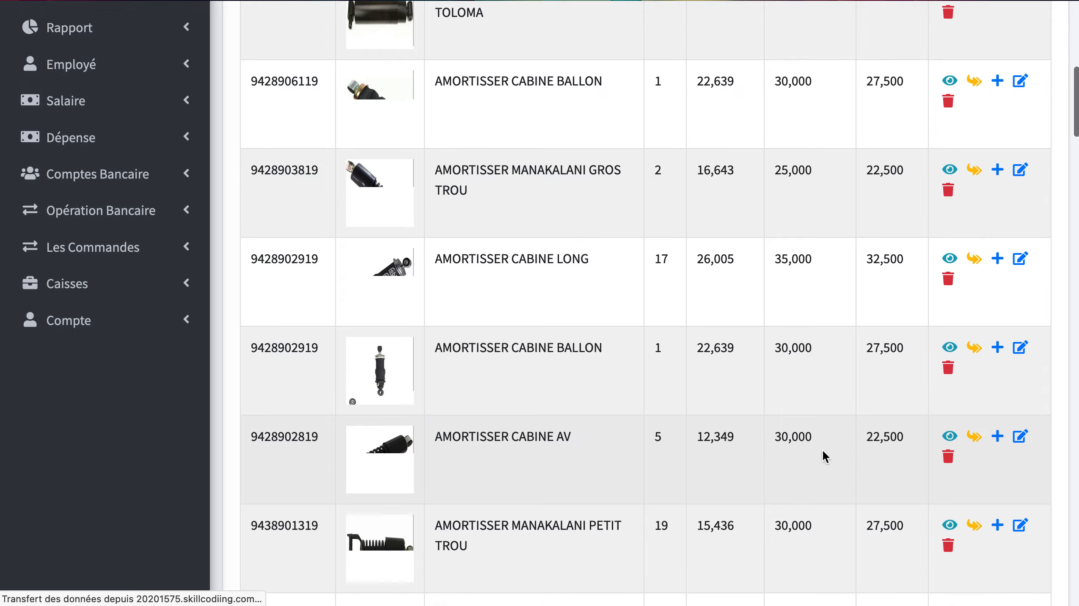
scroll(823, 451, down, 3)
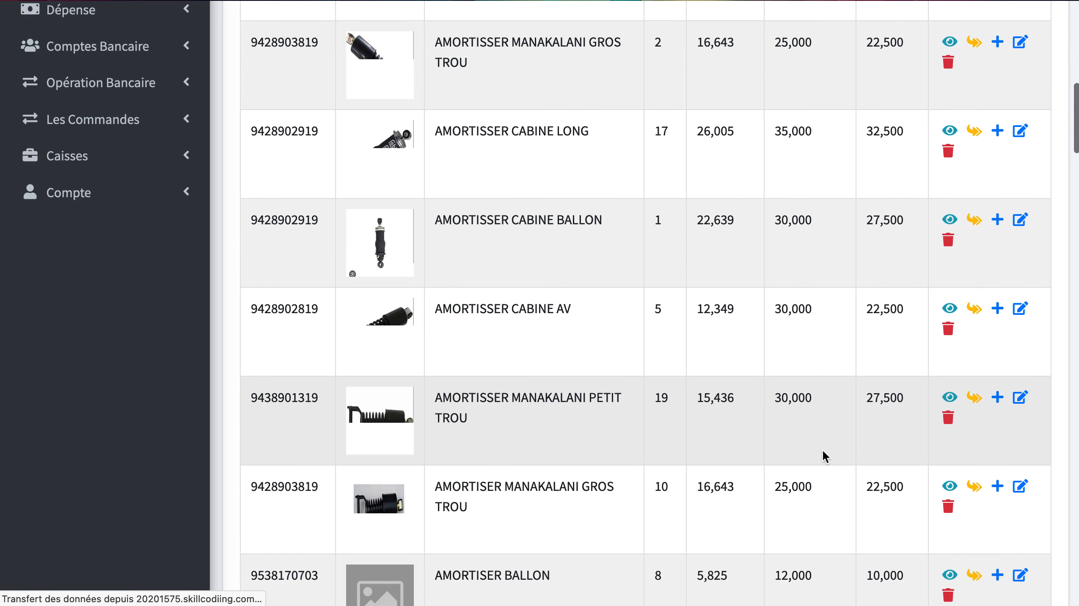
scroll(823, 450, up, 15)
scroll(822, 449, up, 4)
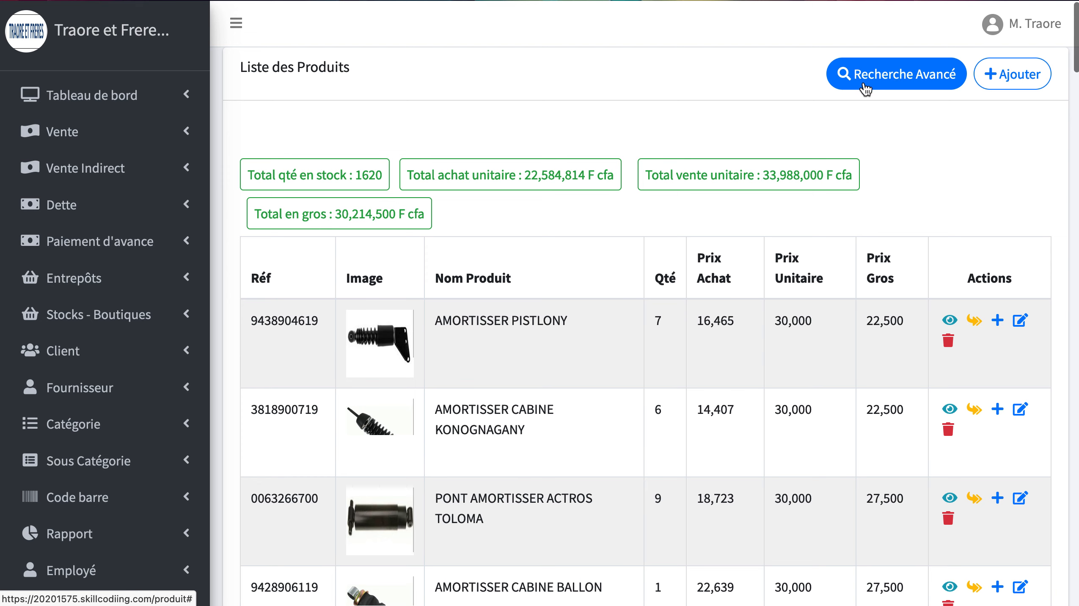
Step: Look further through the warehouse products and show the list's advanced search filters
click(919, 88)
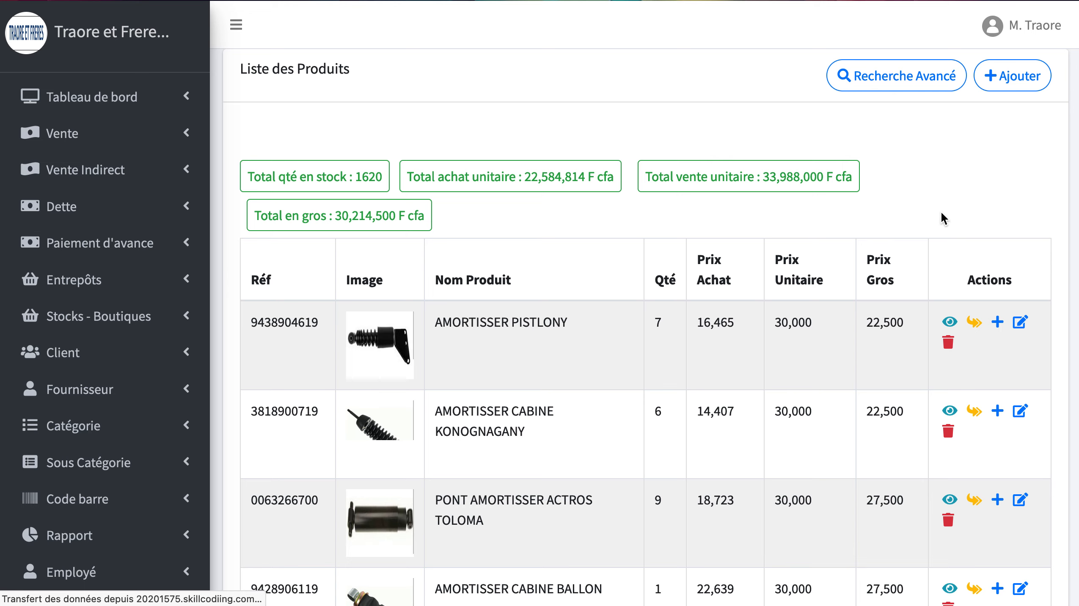
scroll(902, 344, down, 3)
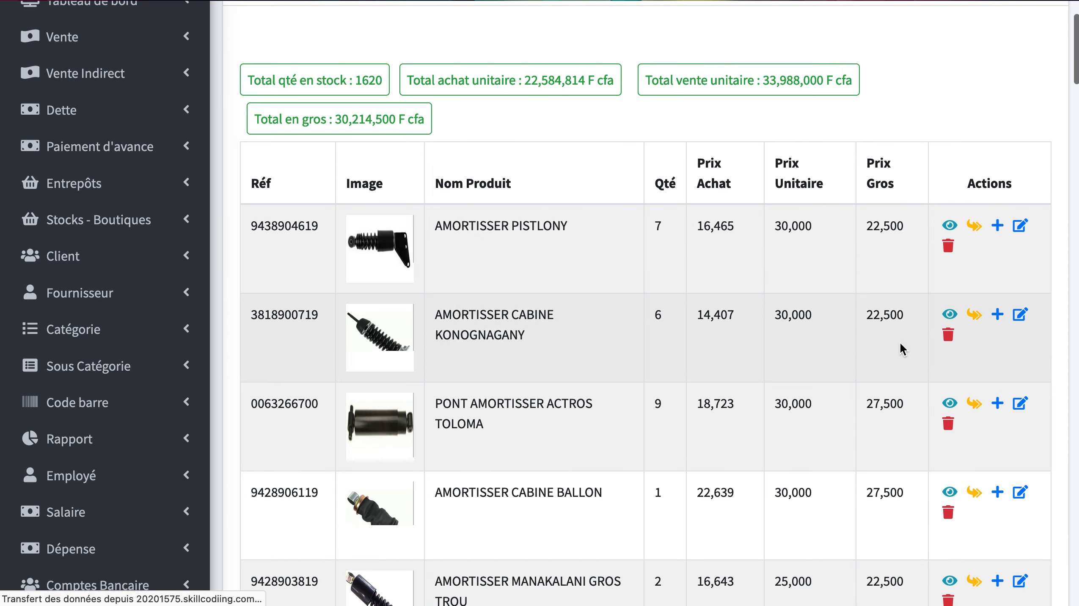
scroll(903, 347, down, 3)
scroll(903, 348, down, 10)
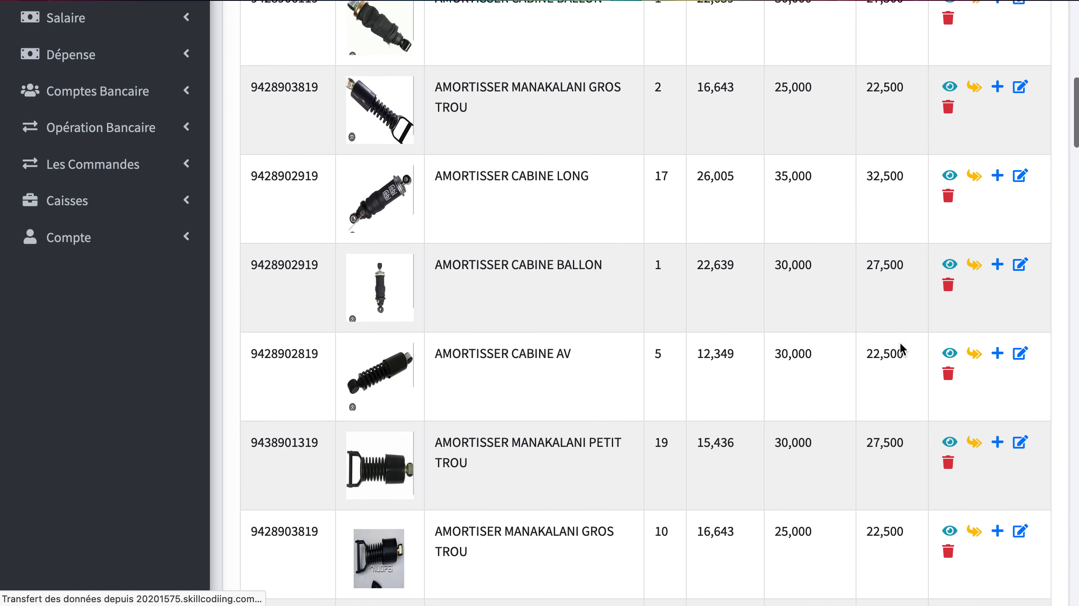
scroll(903, 349, down, 4)
scroll(901, 346, down, 15)
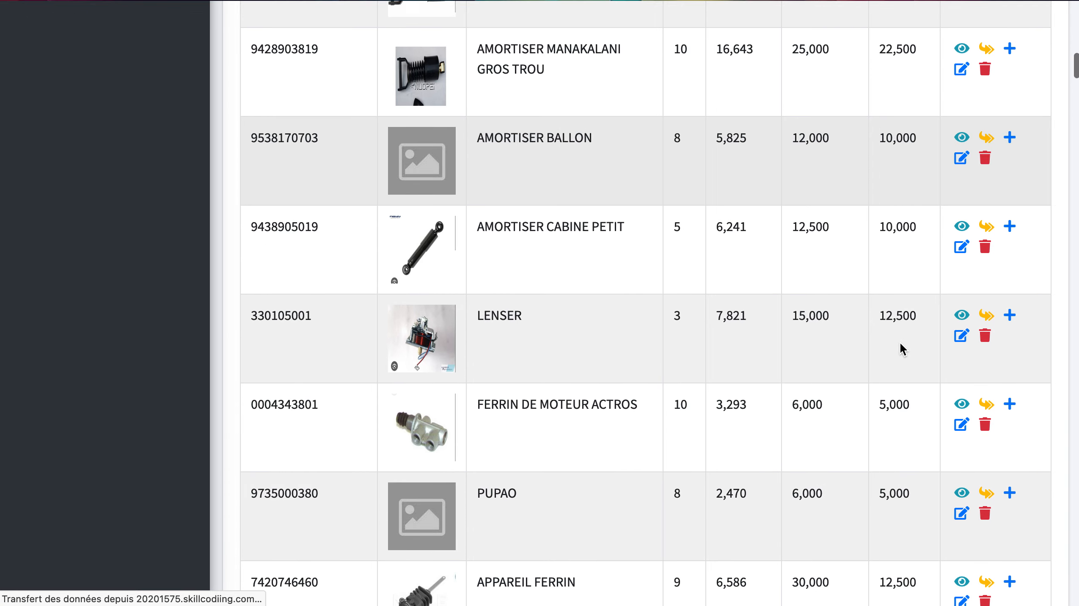
scroll(900, 346, up, 6)
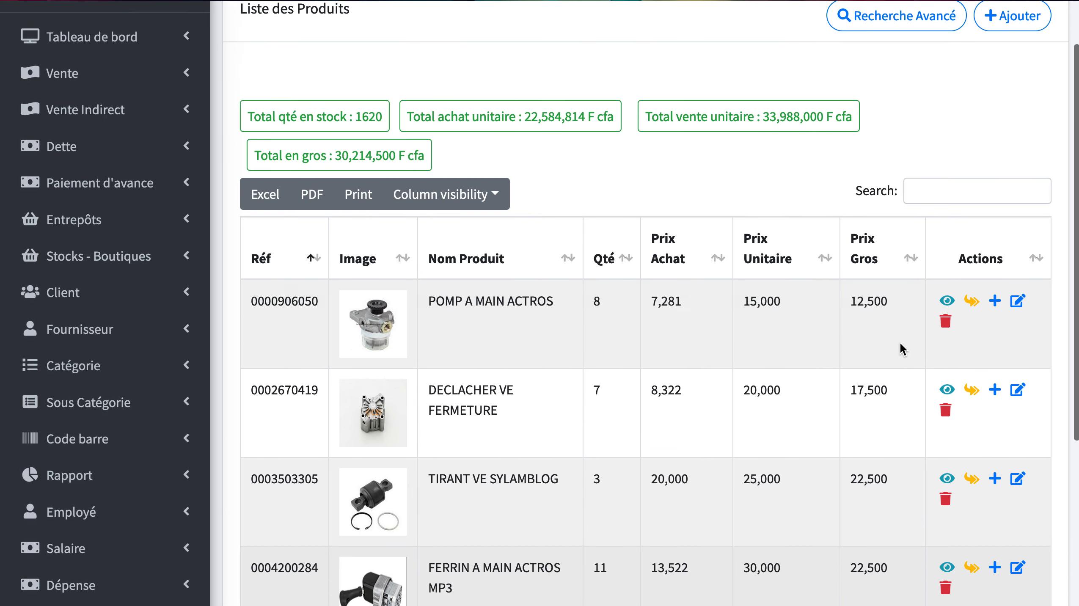
click(878, 87)
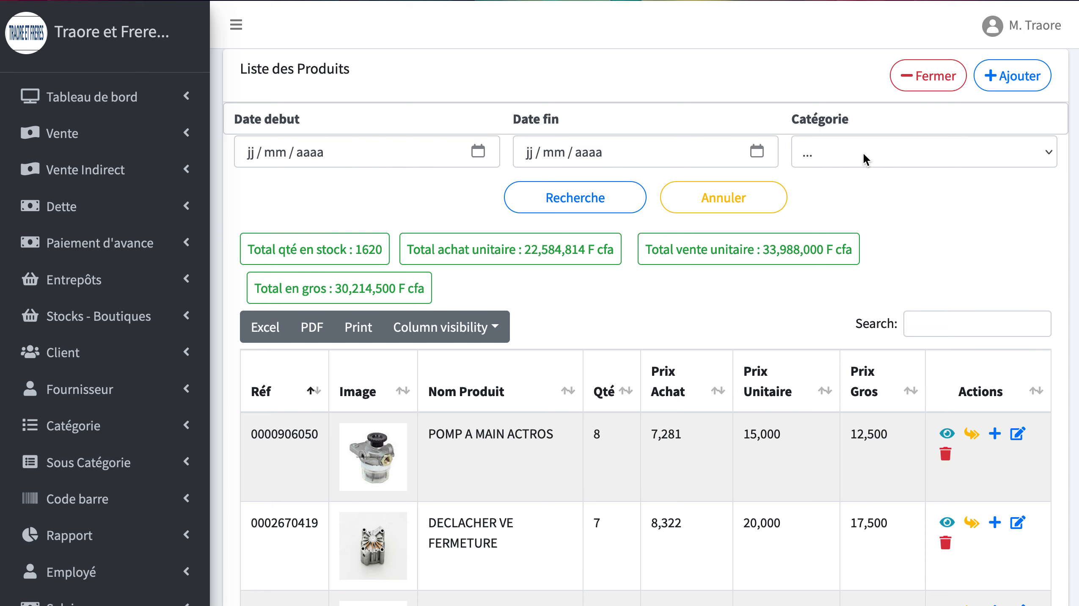
Step: Open the form for adding a warehouse product and look through its pricing and barcode fields
click(992, 91)
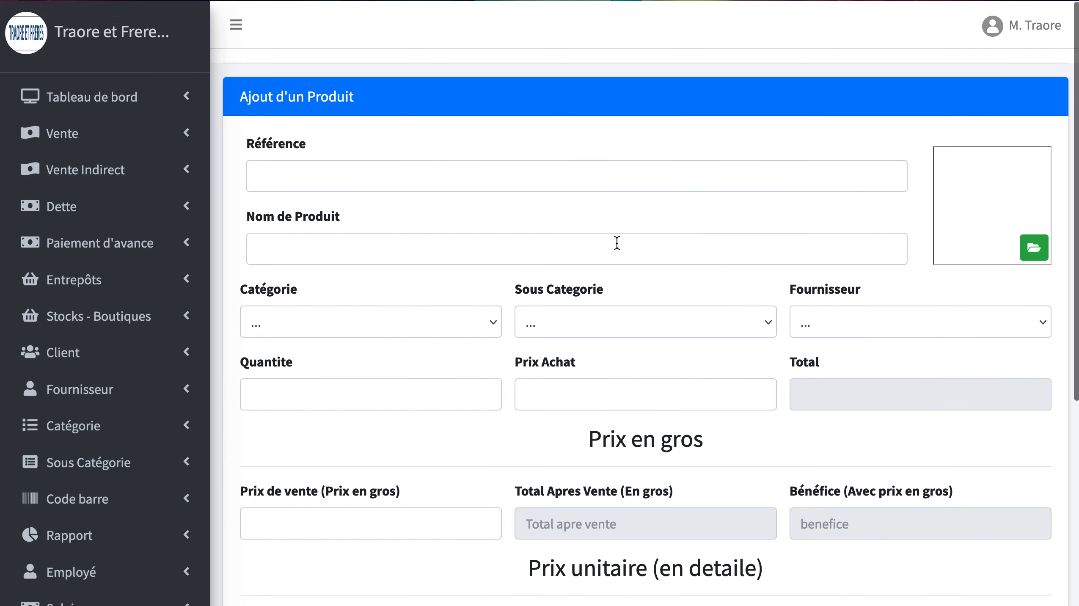
scroll(602, 315, down, 7)
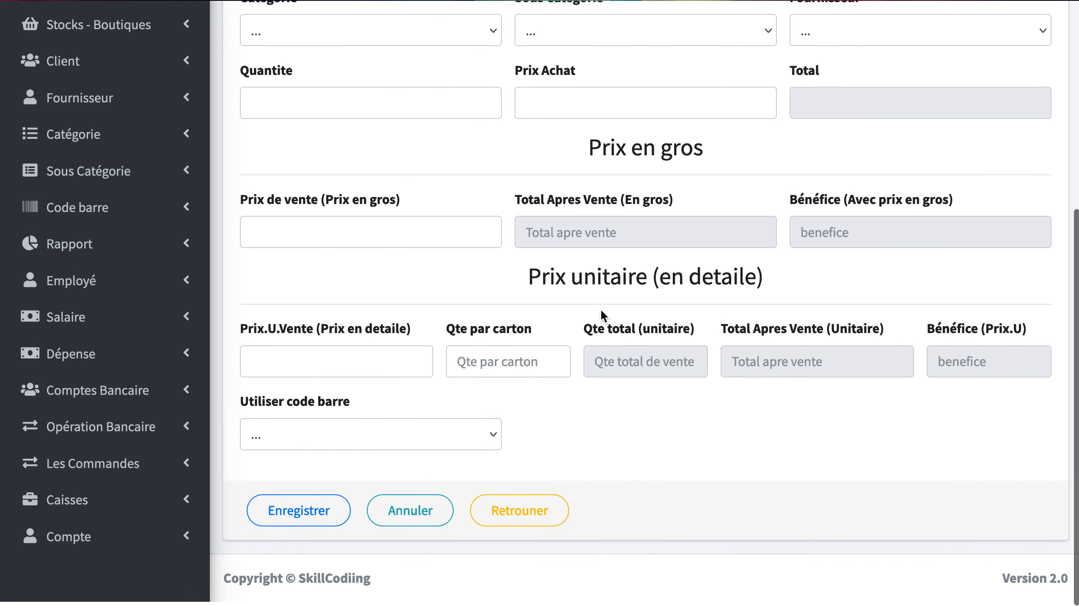
scroll(601, 311, up, 7)
Step: Set the new product's reference to 102-Z012 and fill in its name from the suggested entries
click(581, 177)
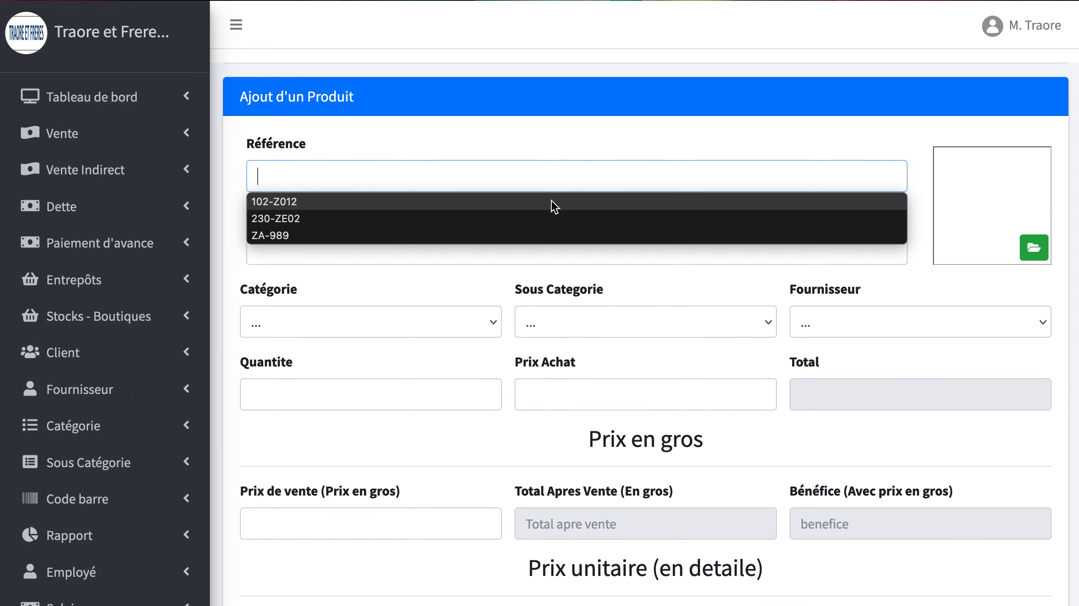
click(546, 207)
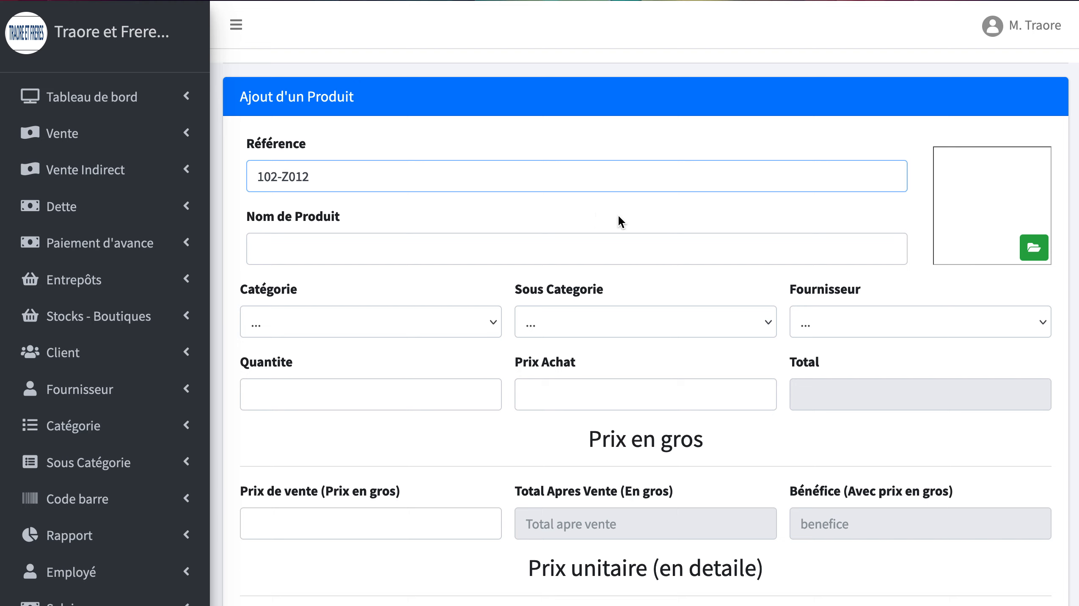
click(871, 257)
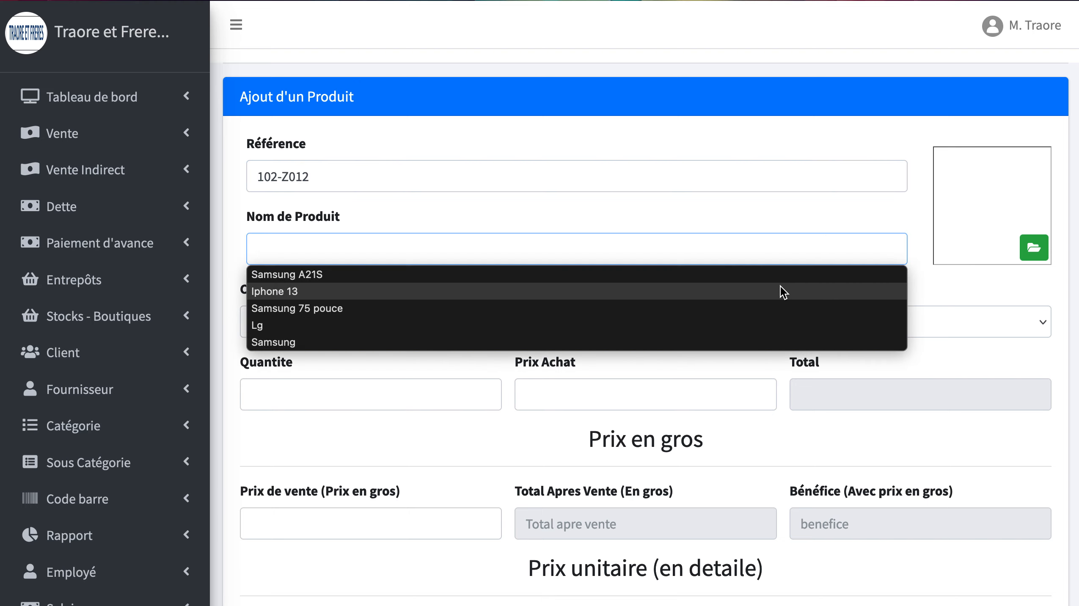
click(780, 281)
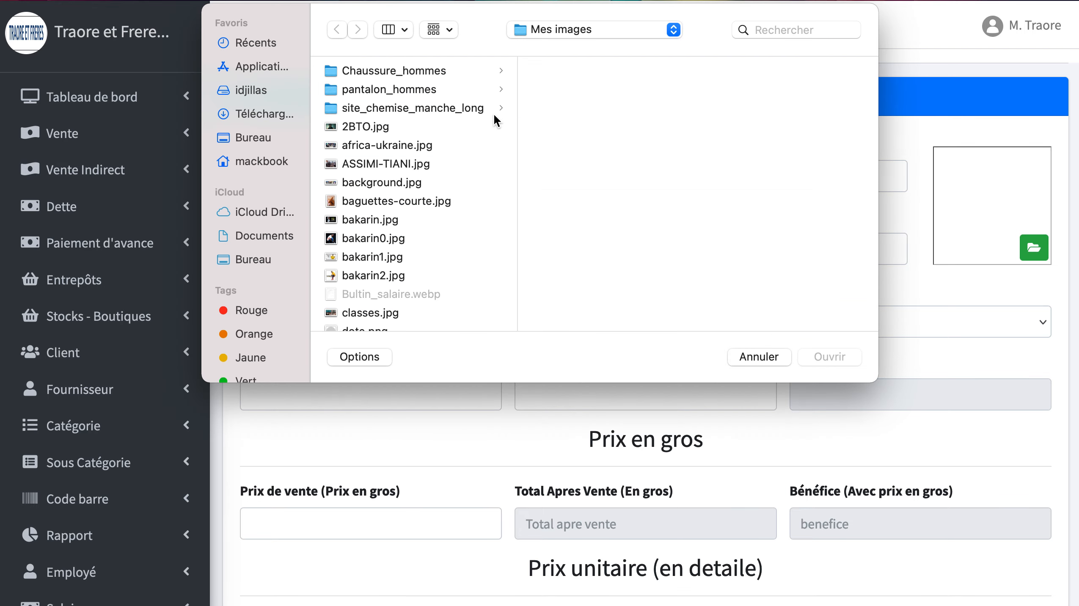
Step: Choose SAMSUNGA21S.jpg from the Mes images folder as the new product's picture
scroll(391, 264, down, 20)
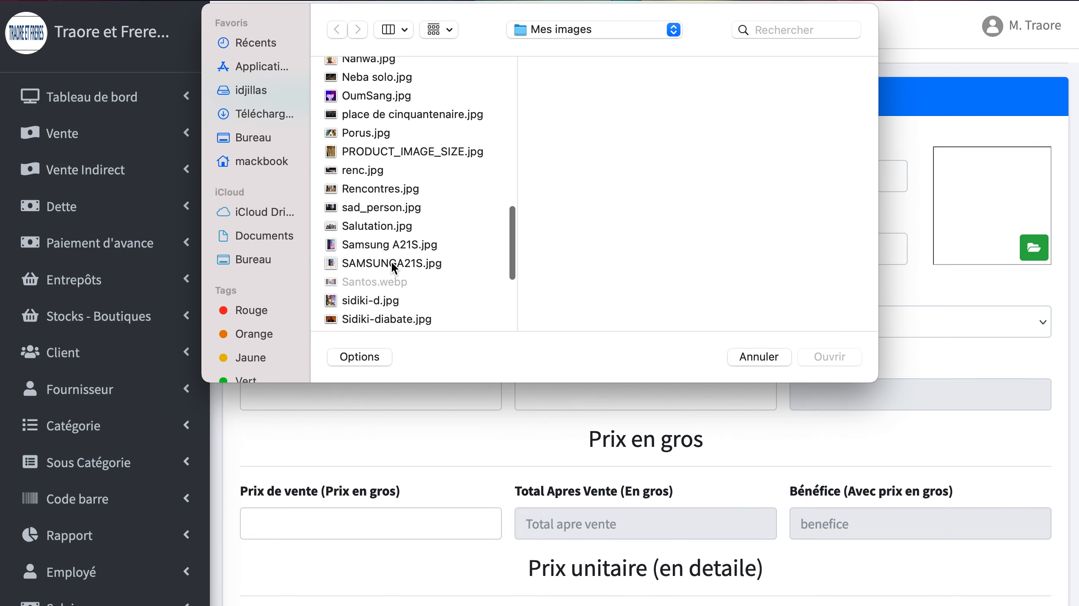
scroll(392, 264, down, 4)
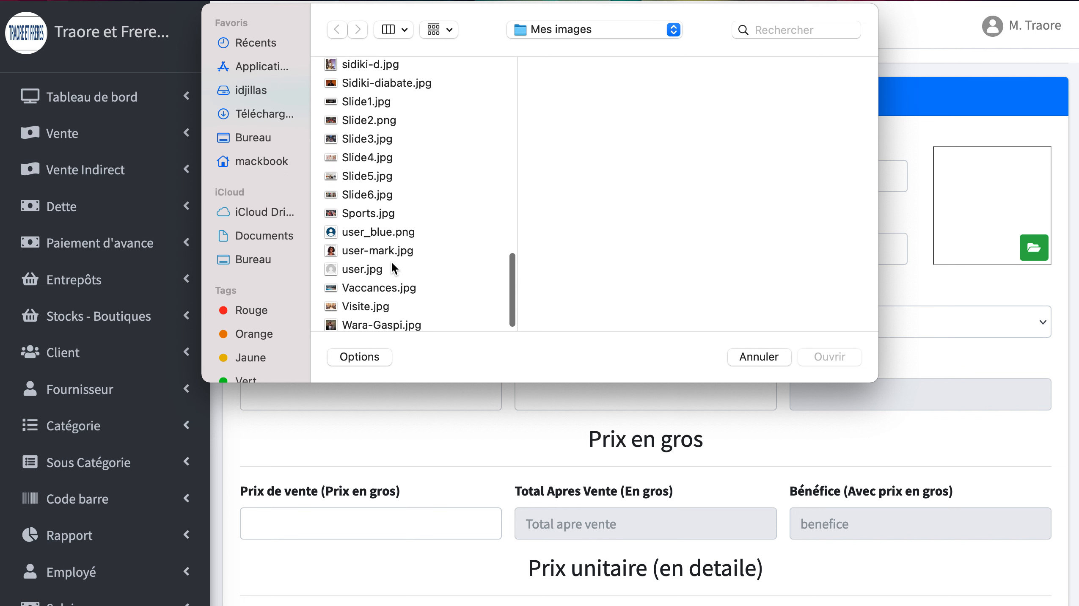
scroll(400, 82, up, 3)
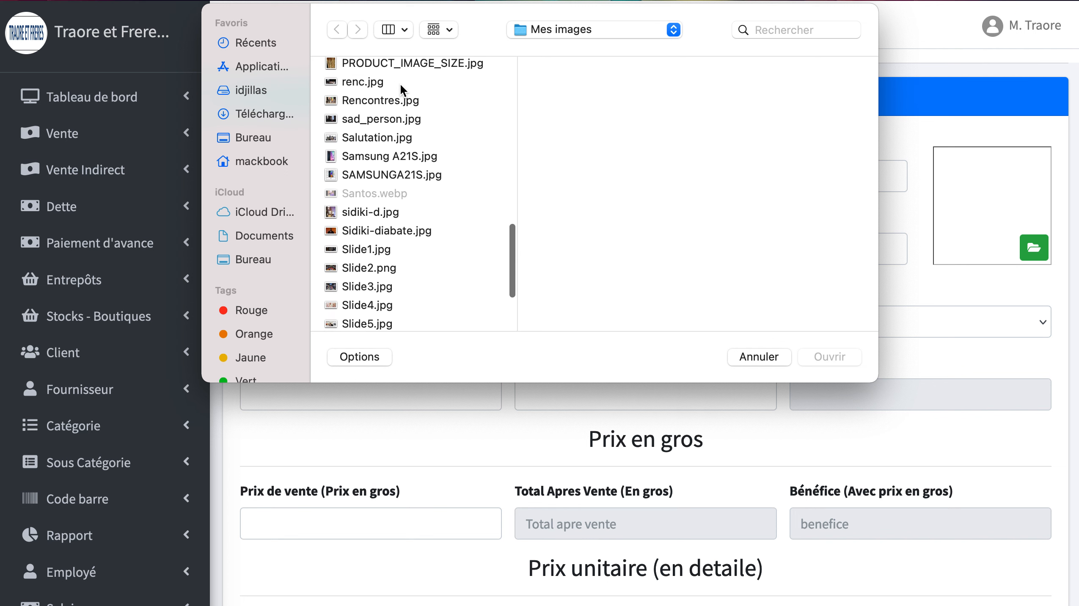
click(380, 175)
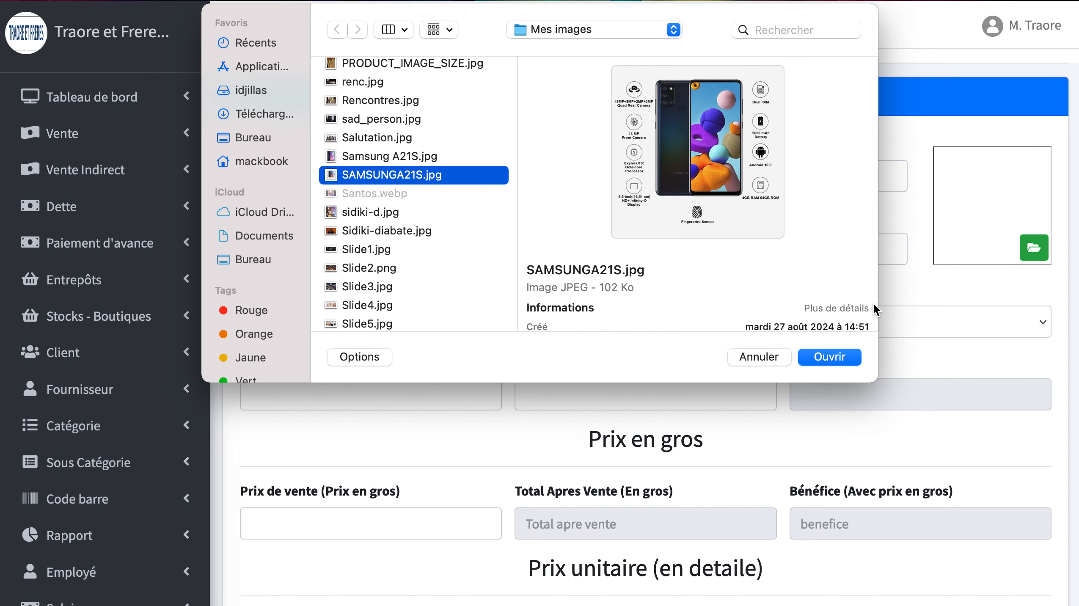
click(831, 357)
Step: Assign the product to category PIECE DETACHEE, subcategory Ici BAMAKO and supplier TKL
scroll(842, 358, down, 5)
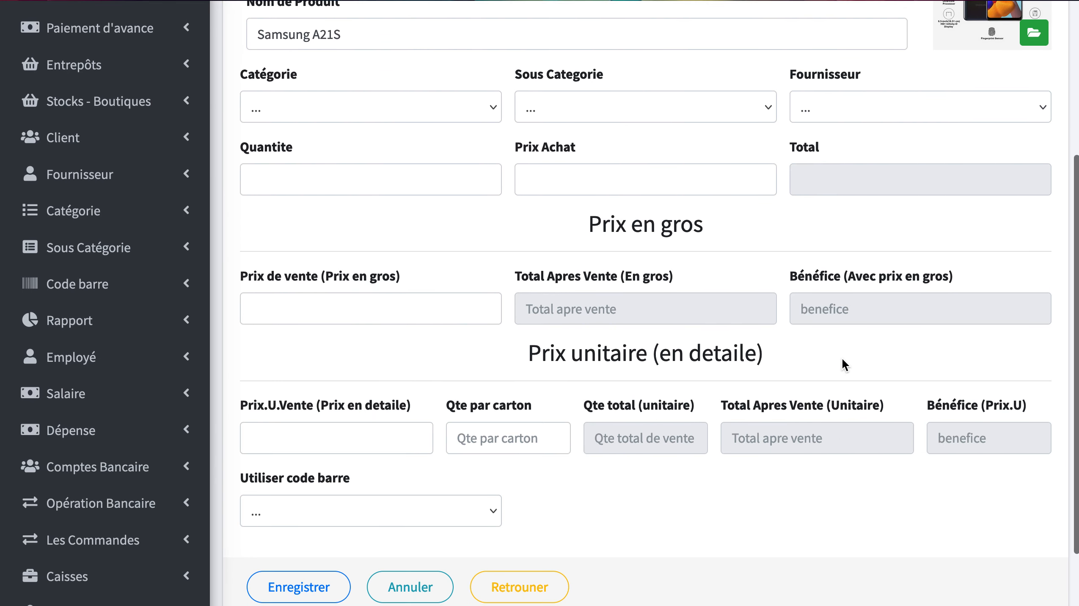
click(467, 92)
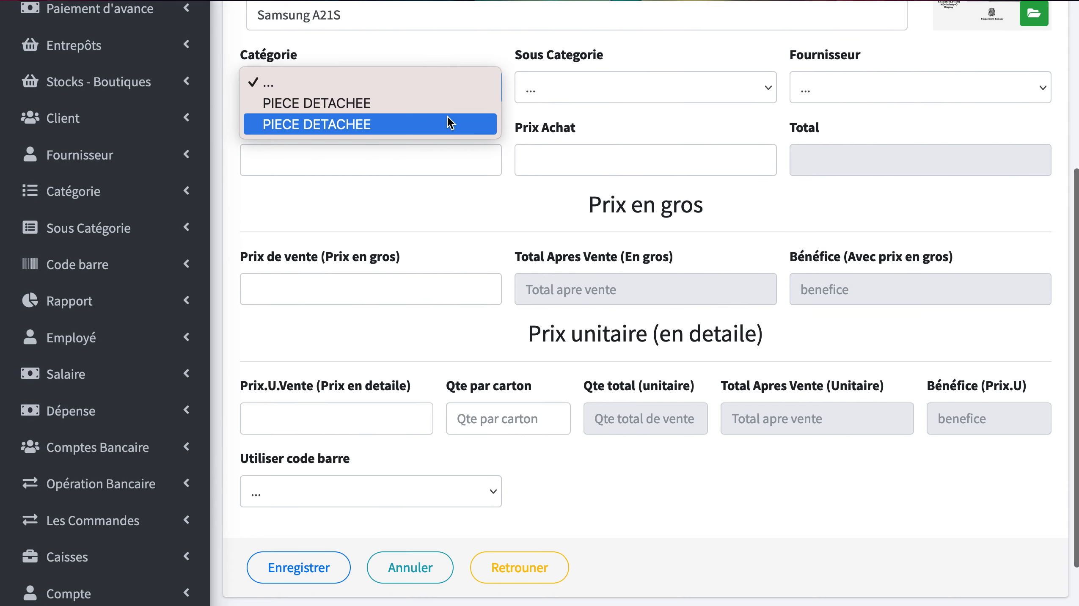
click(444, 105)
click(581, 88)
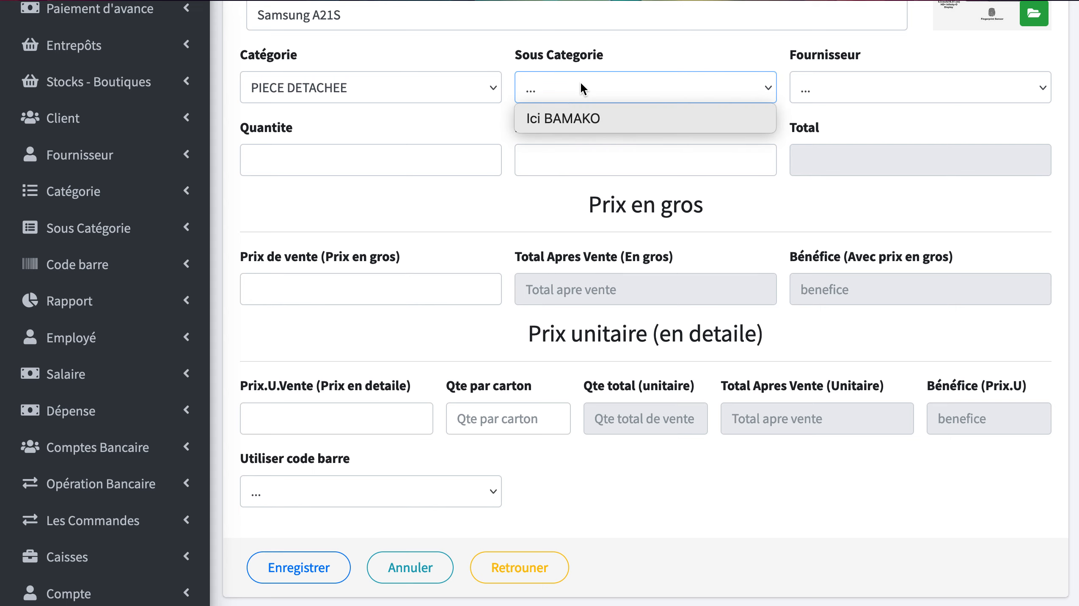
click(588, 124)
click(814, 88)
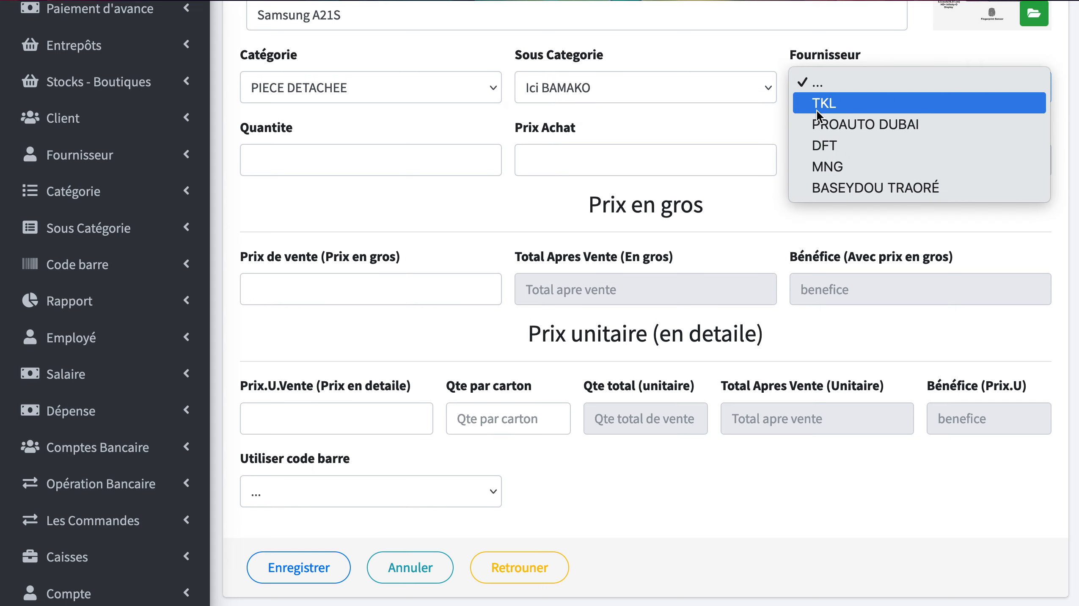
click(818, 109)
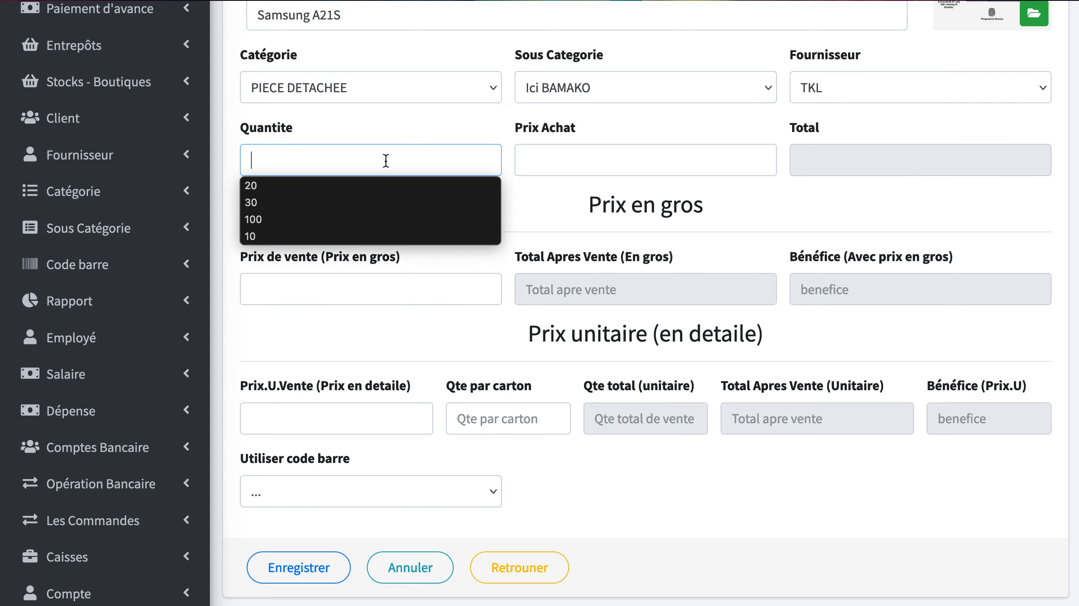
Step: Set the product's quantity to 20 and its purchase price to 20000, using the suggested entries
click(361, 187)
click(566, 154)
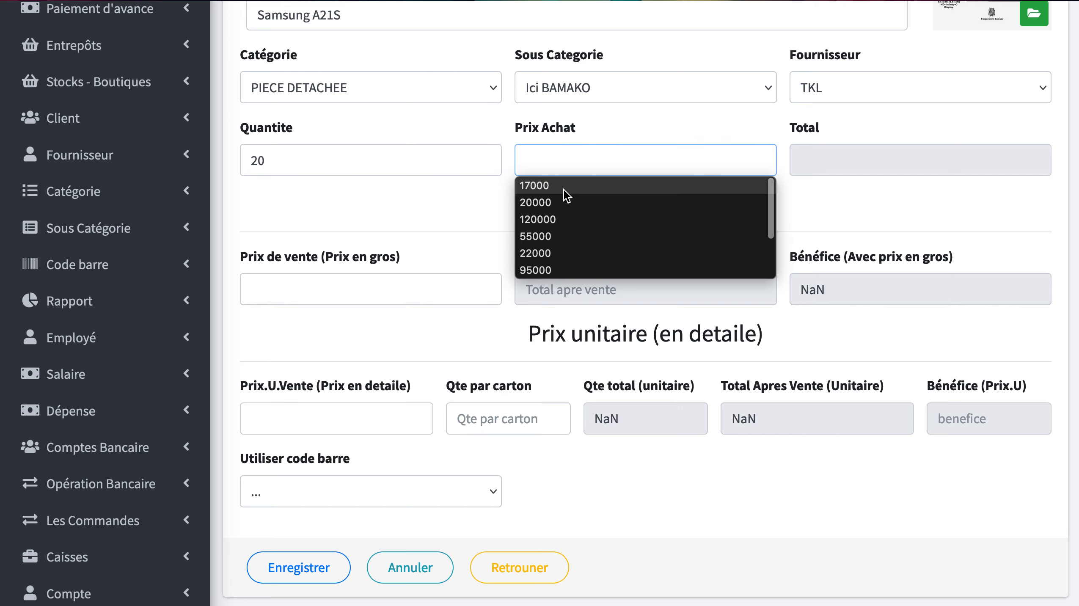
click(568, 200)
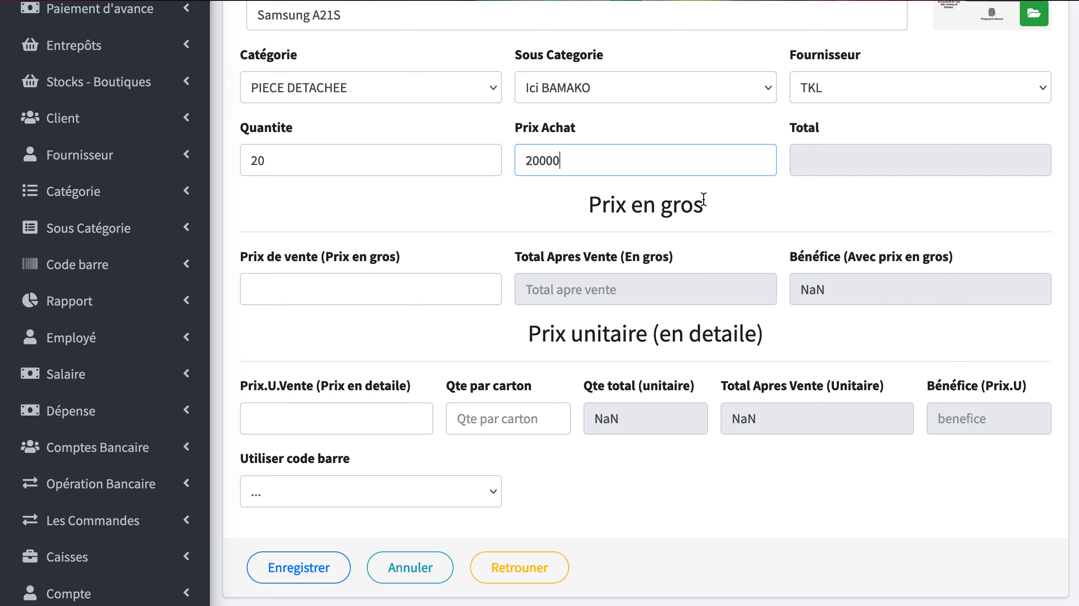
click(782, 221)
Step: Set the wholesale selling price to 180000 from the suggested entries
click(371, 284)
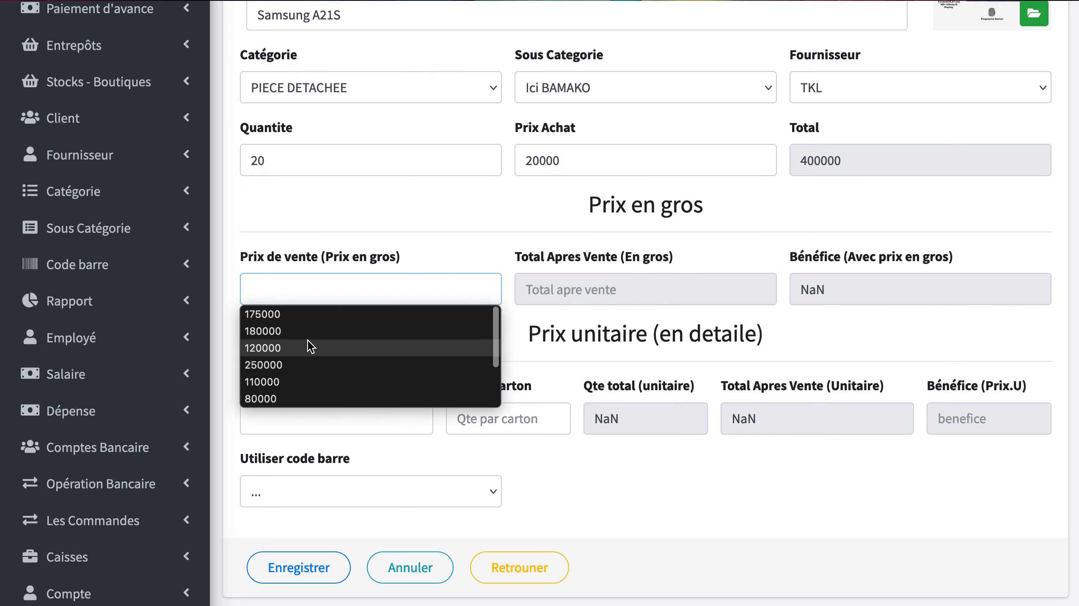
click(306, 331)
click(393, 340)
Step: Set the retail unit price to 300000 and the quantity per carton to 1
scroll(393, 340, down, 2)
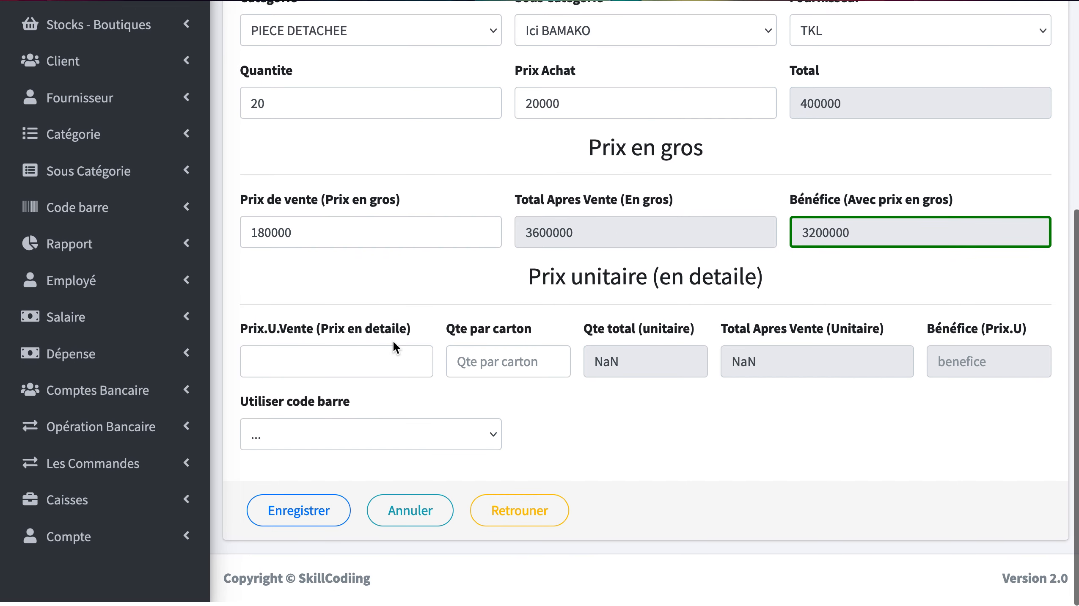
click(343, 362)
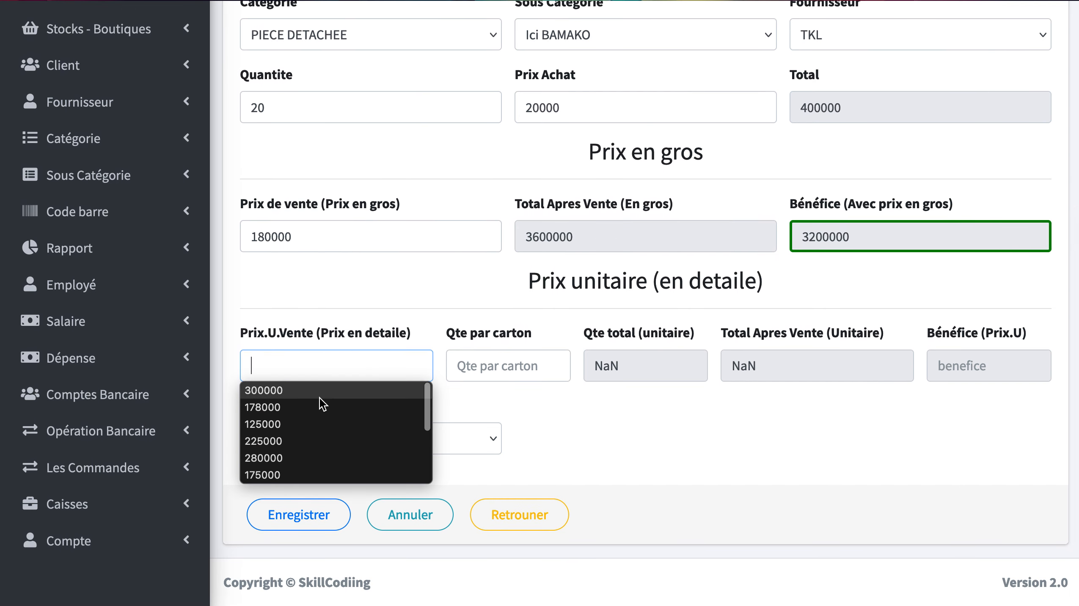
click(319, 397)
click(514, 361)
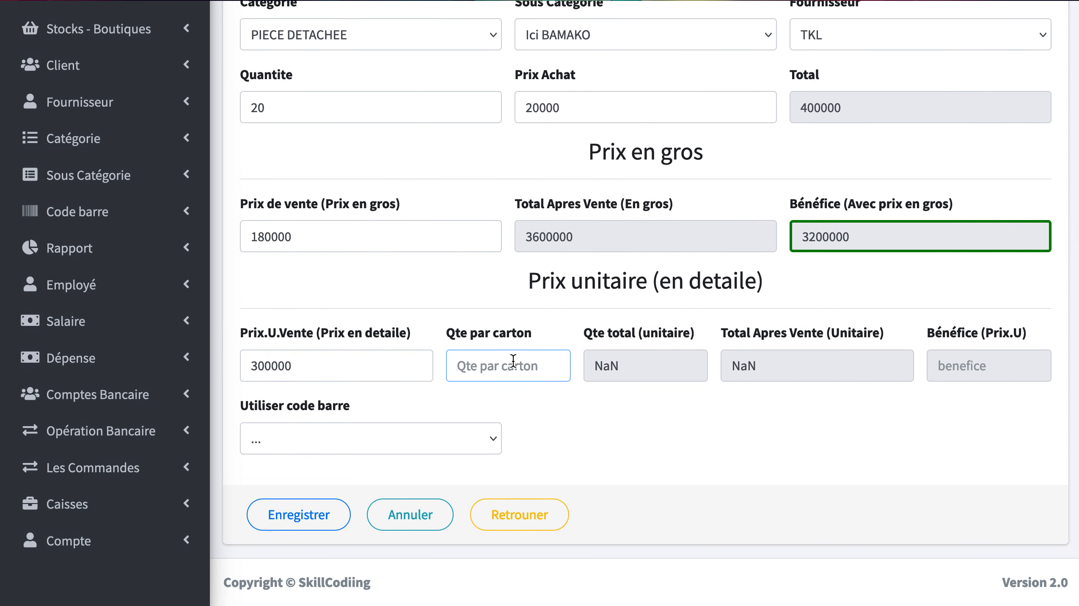
text(1)
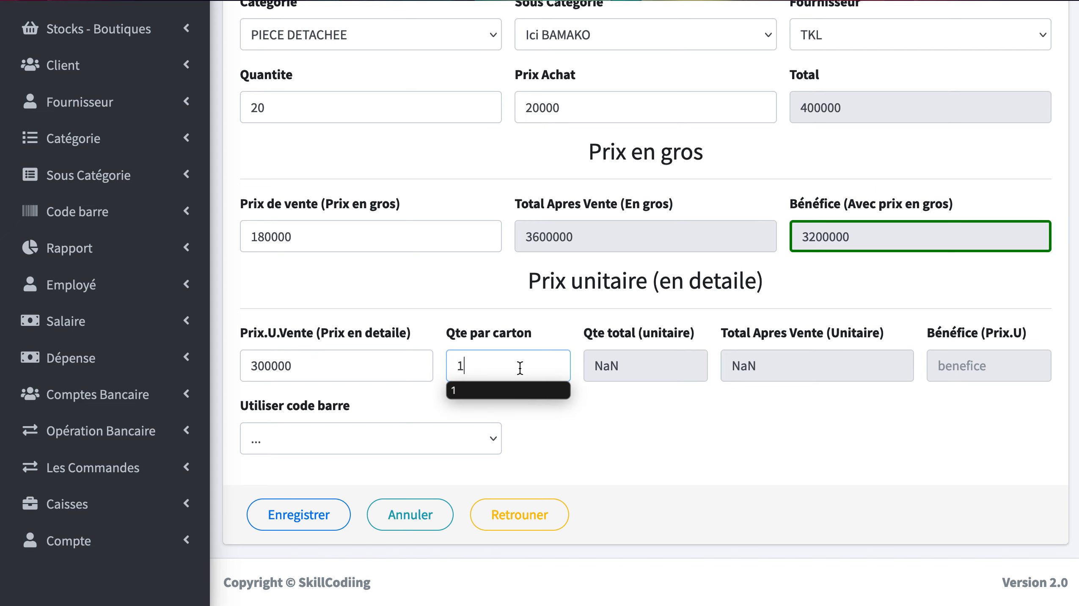
click(708, 422)
Step: Leave the barcode option unset and save the new product
click(356, 445)
click(353, 456)
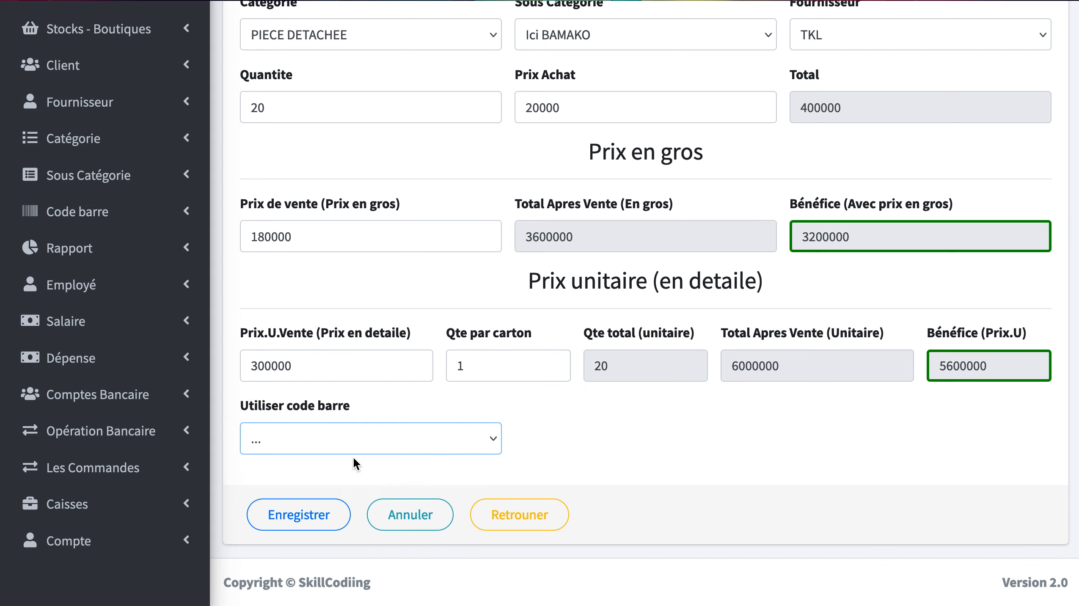
click(308, 505)
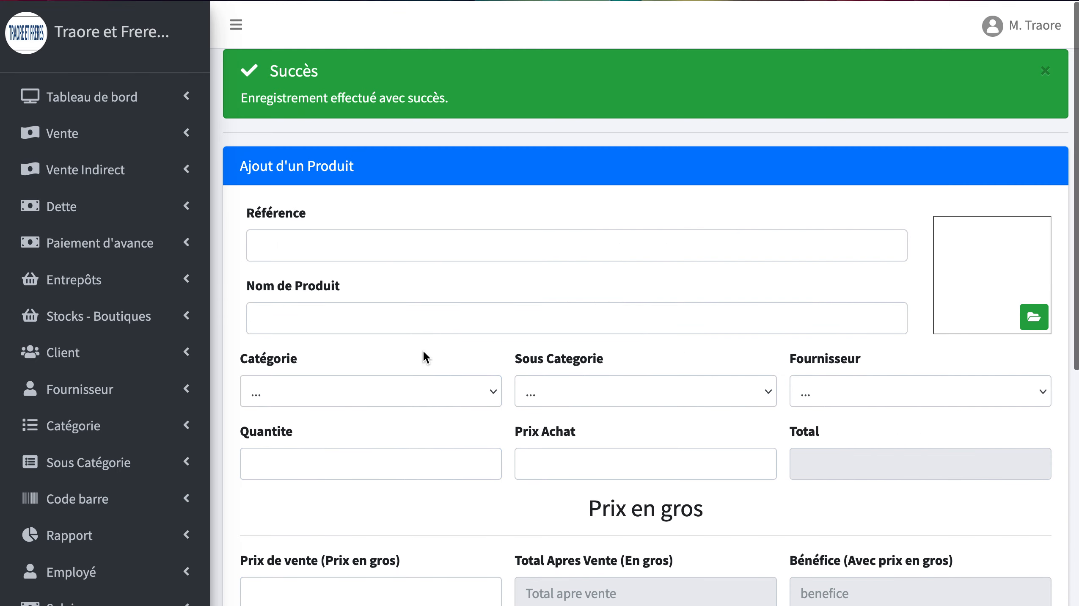
Step: Return to the warehouse product list and look through its totals and first page of products
scroll(604, 376, down, 8)
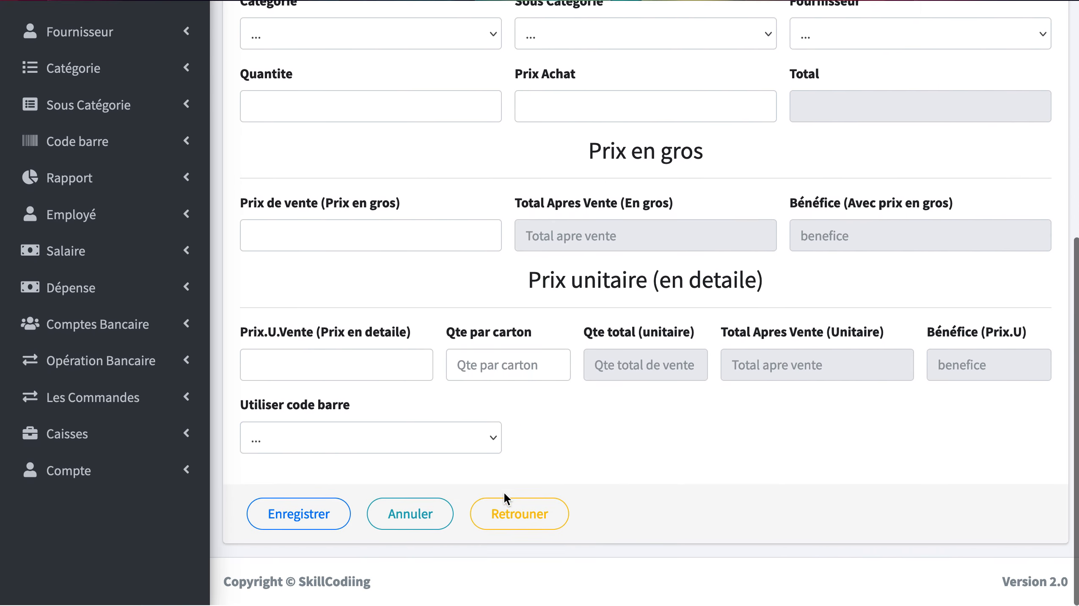
click(513, 511)
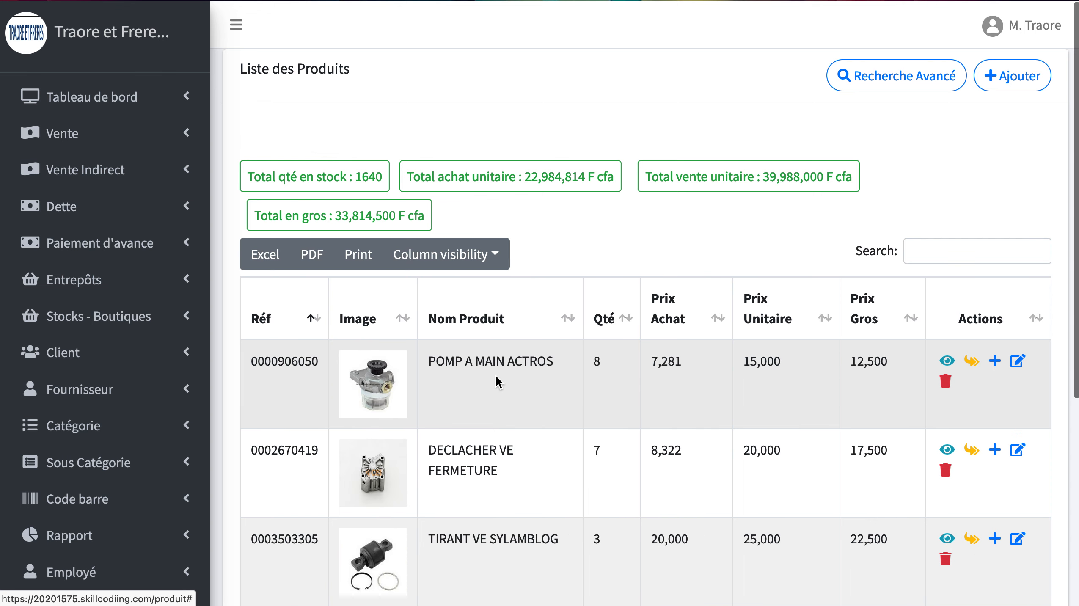
scroll(501, 425, down, 7)
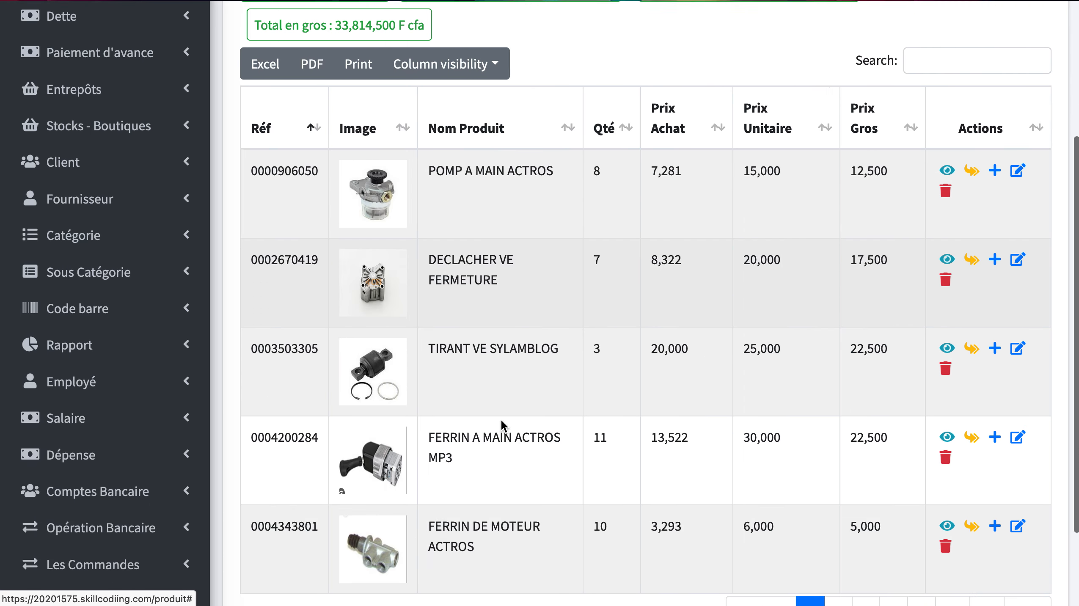
scroll(501, 420, up, 7)
scroll(501, 419, down, 6)
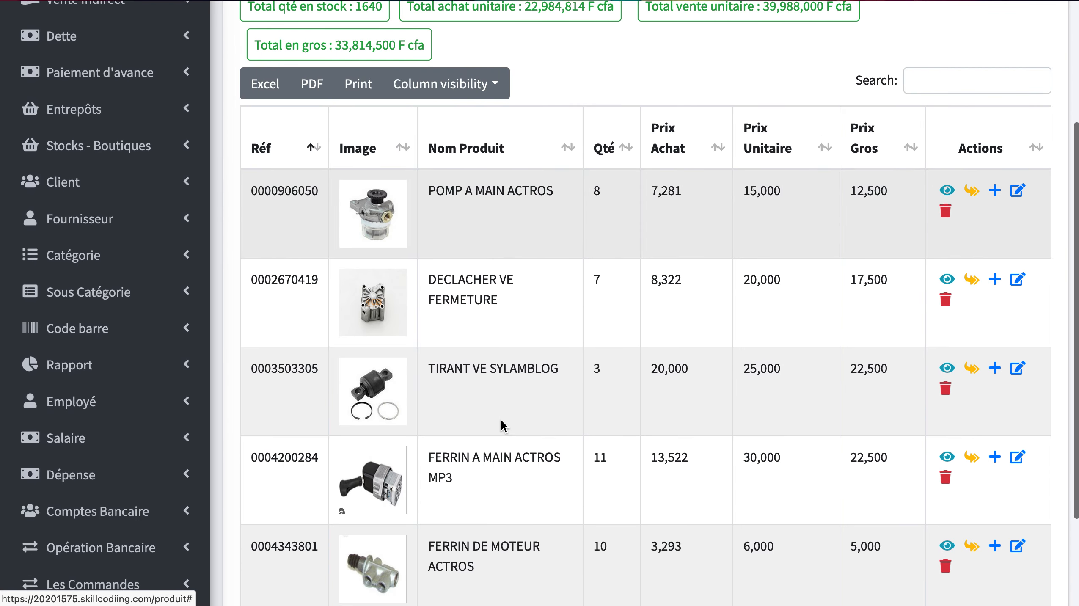
scroll(501, 419, down, 2)
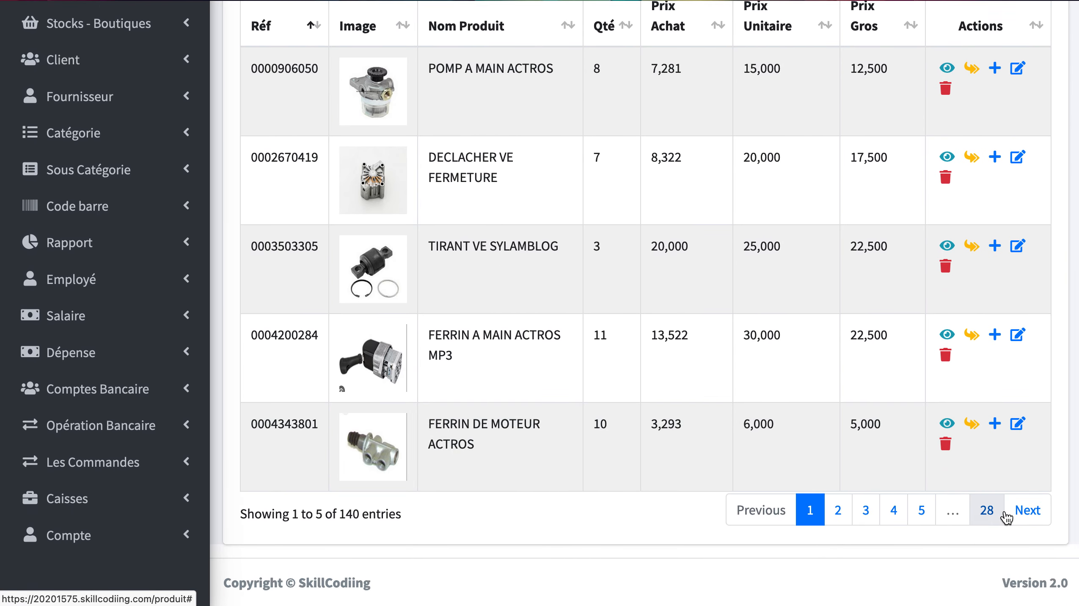
Step: Open page 28 of the product list and look for the Samsung A21S among the last entries
click(988, 511)
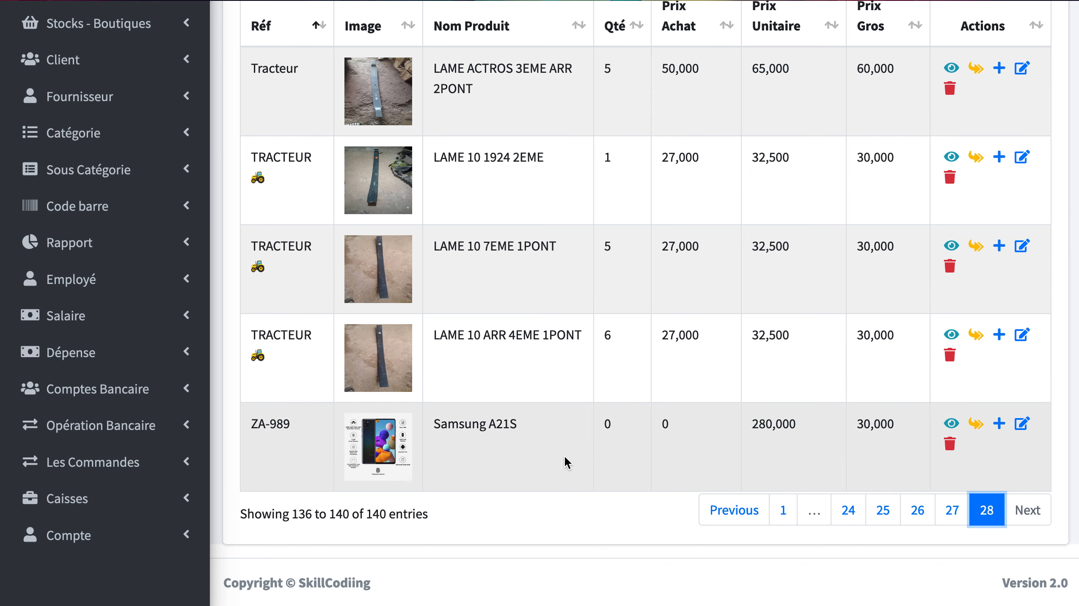
scroll(762, 447, down, 1)
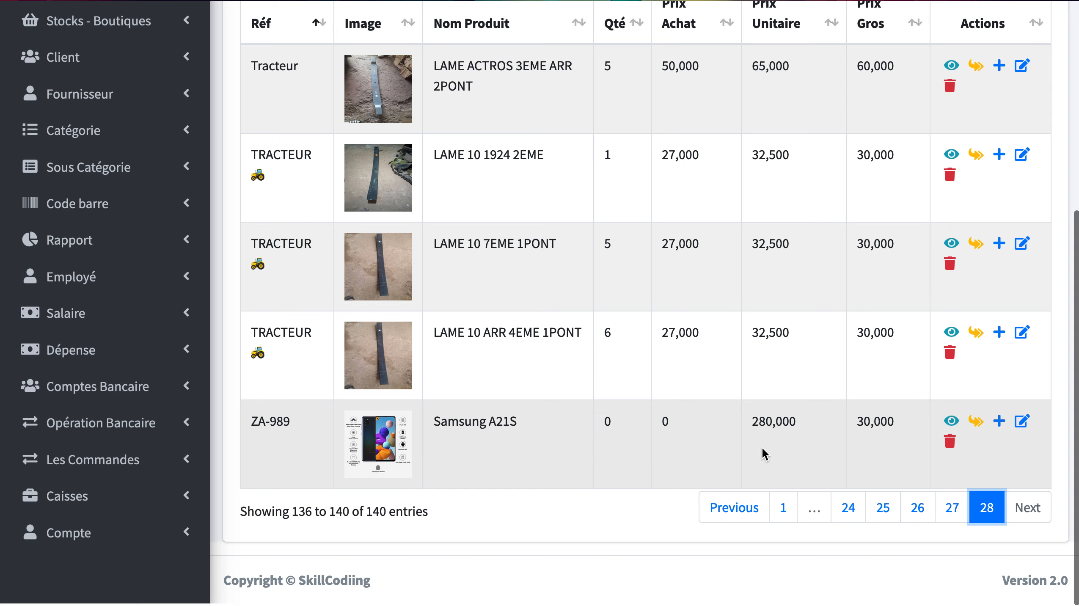
scroll(763, 447, down, 1)
scroll(762, 447, up, 2)
Step: Reload the product list and go back to page 28, where the Samsung A21S ZA-989 is listed
click(102, 0)
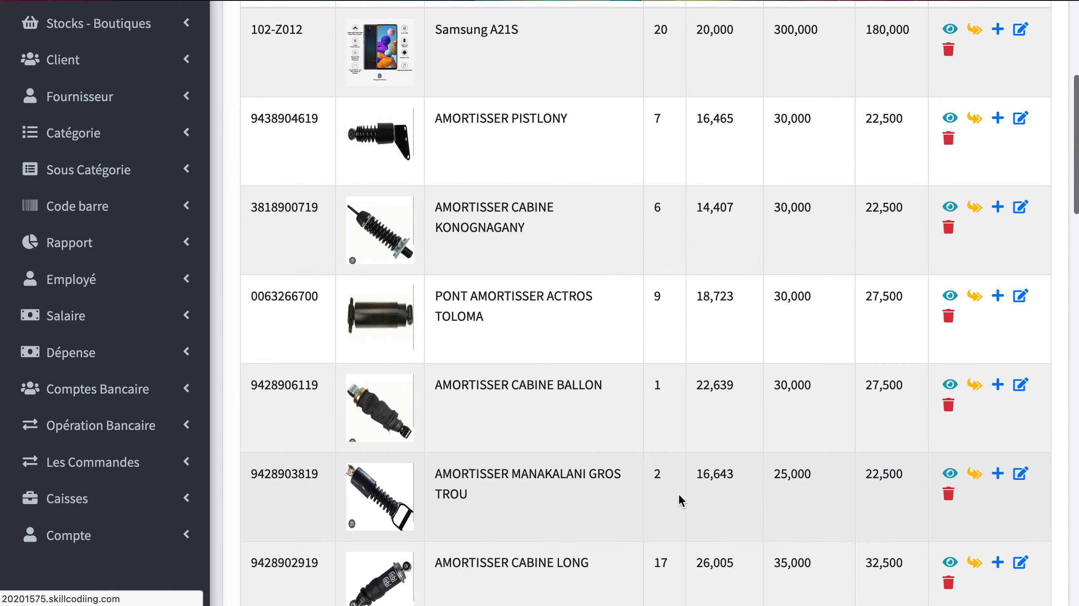
scroll(679, 494, down, 2)
scroll(679, 494, up, 9)
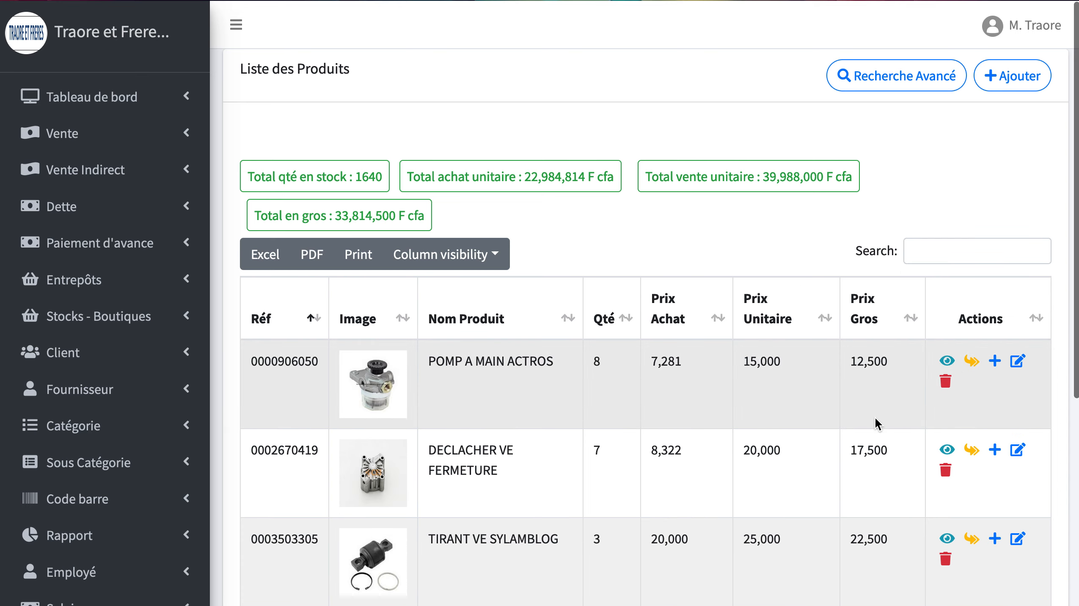
scroll(875, 422, down, 6)
click(987, 509)
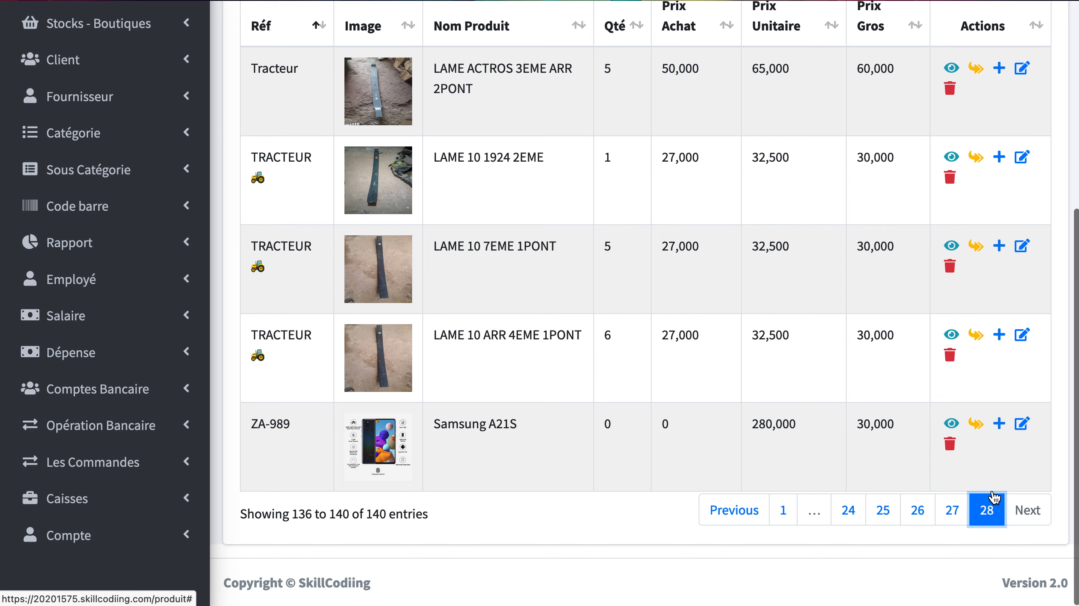
Step: Show the add-quantity and shop-transfer dialogs for the Samsung A21S ZA-989, including the available shops, and close both without confirming
click(1000, 426)
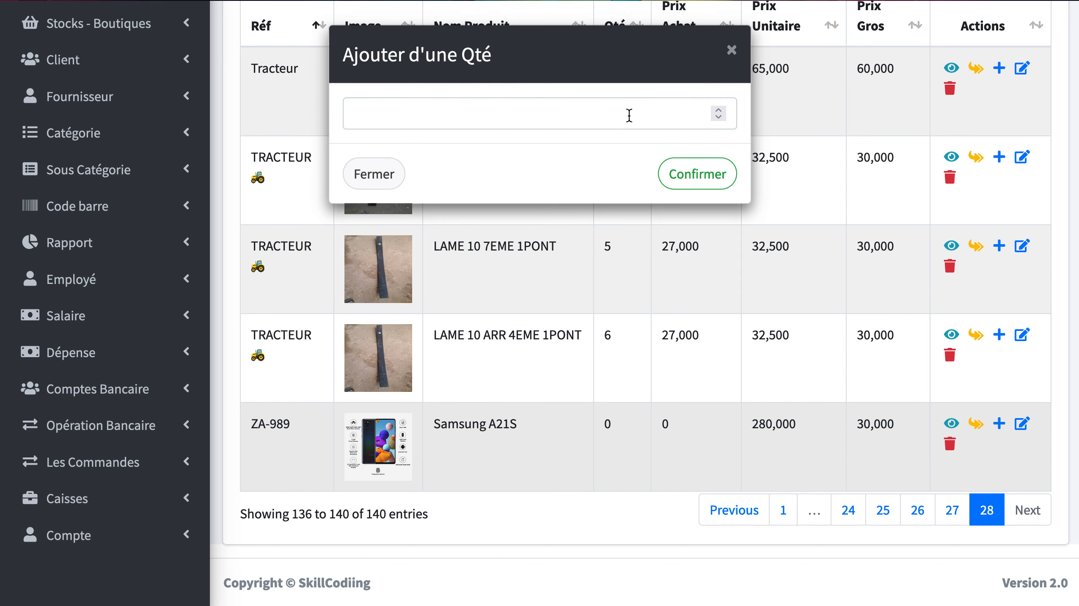
click(1024, 449)
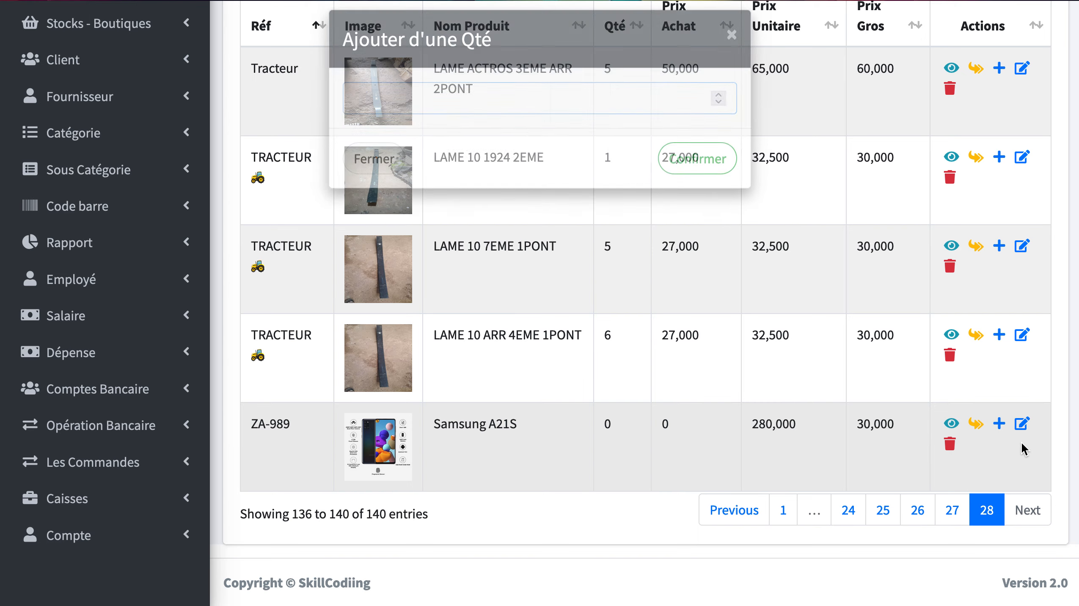
click(973, 430)
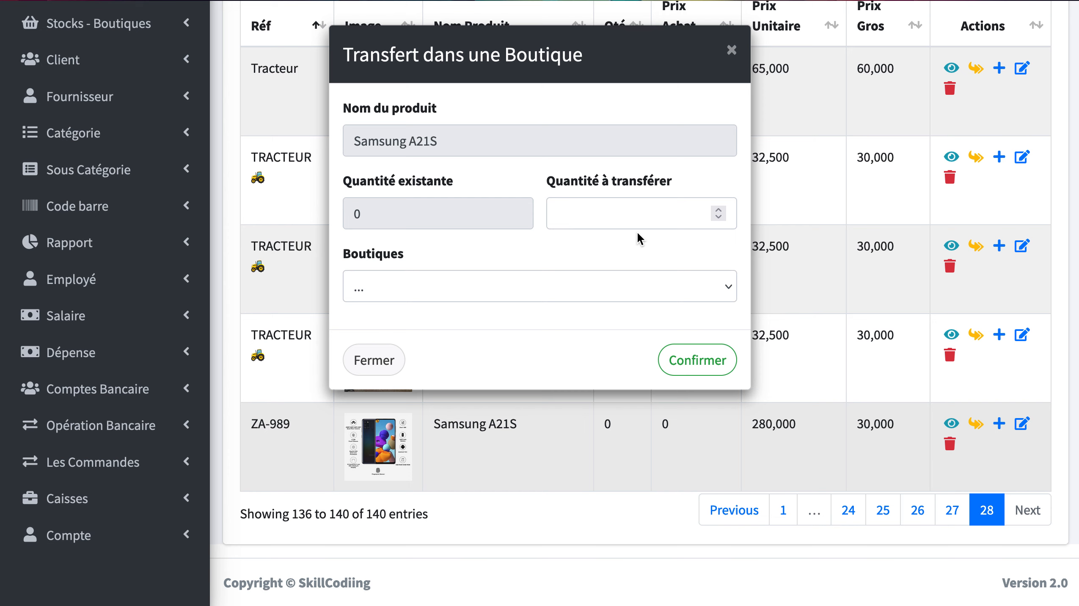
click(619, 207)
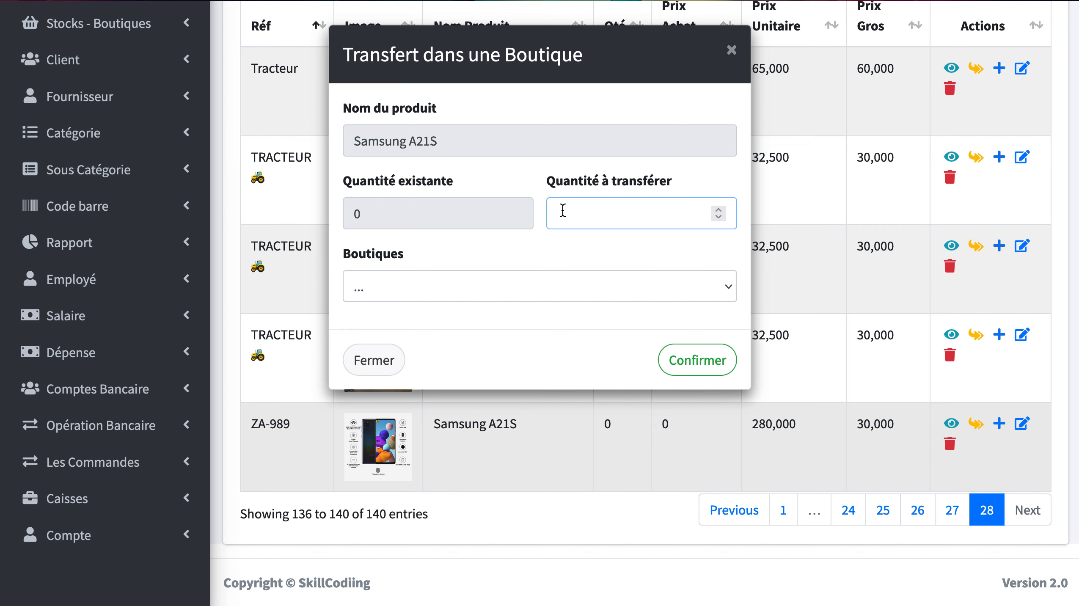
click(578, 281)
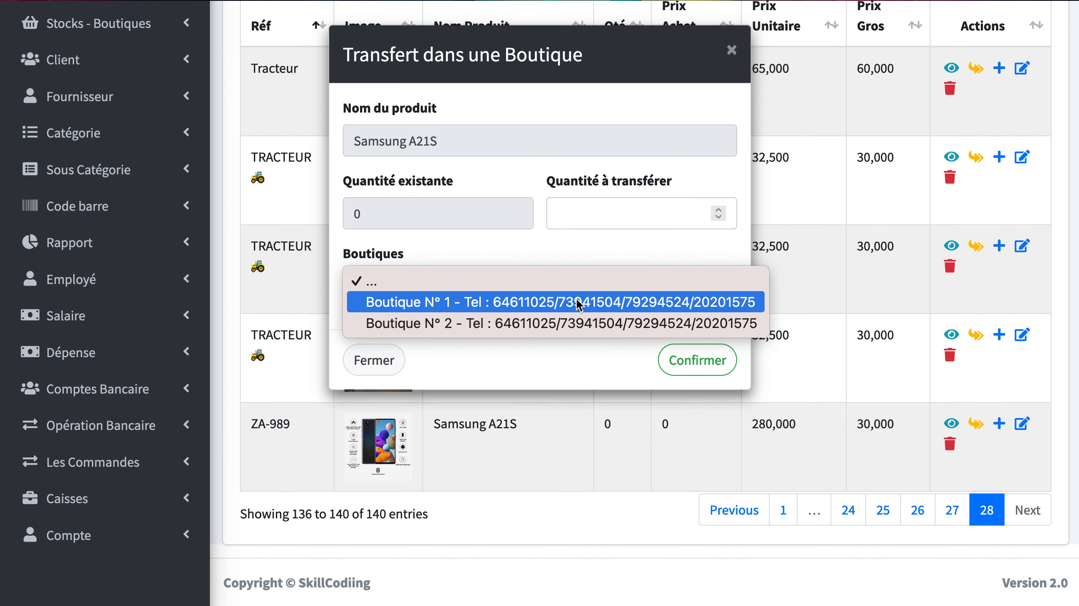
click(581, 281)
click(732, 50)
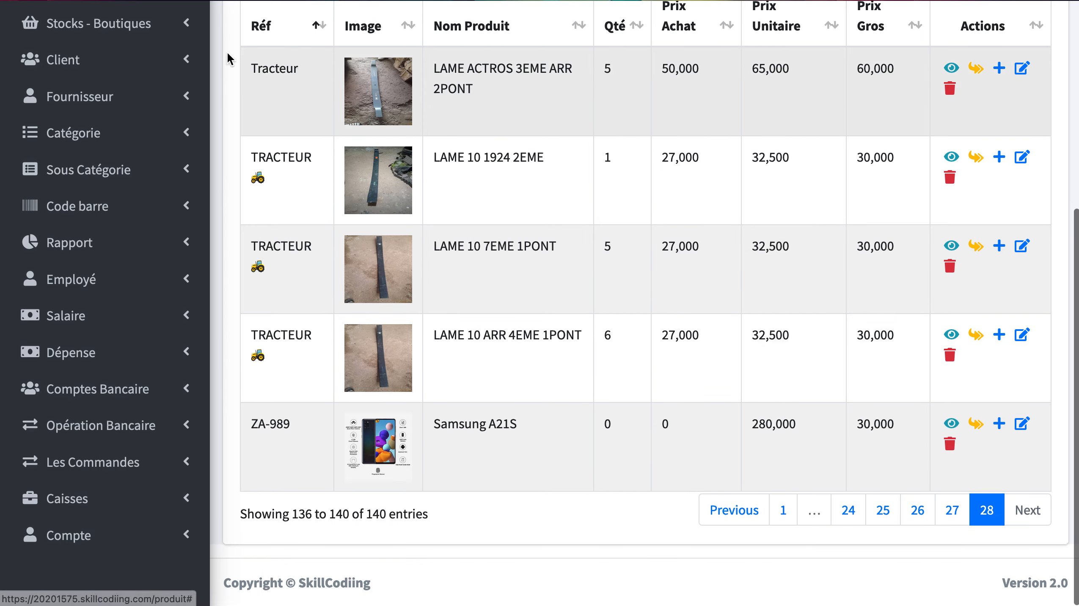
Step: Reload the warehouse product list
click(92, 1)
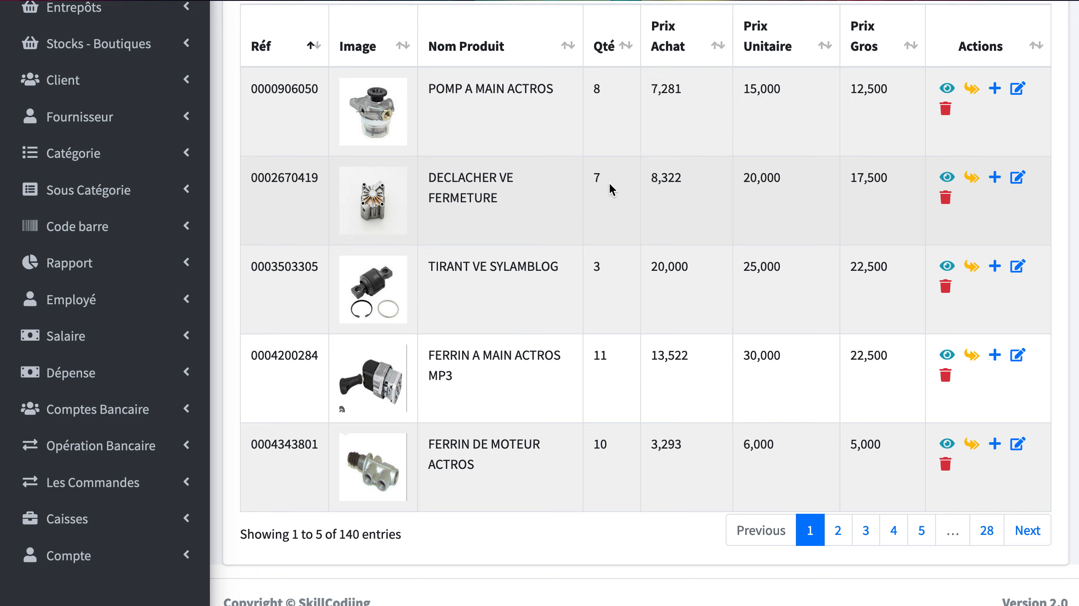
Step: Show the wholesale and retail profit of the product POMP A MAIN ACTROS and close the dialog
scroll(665, 330, down, 1)
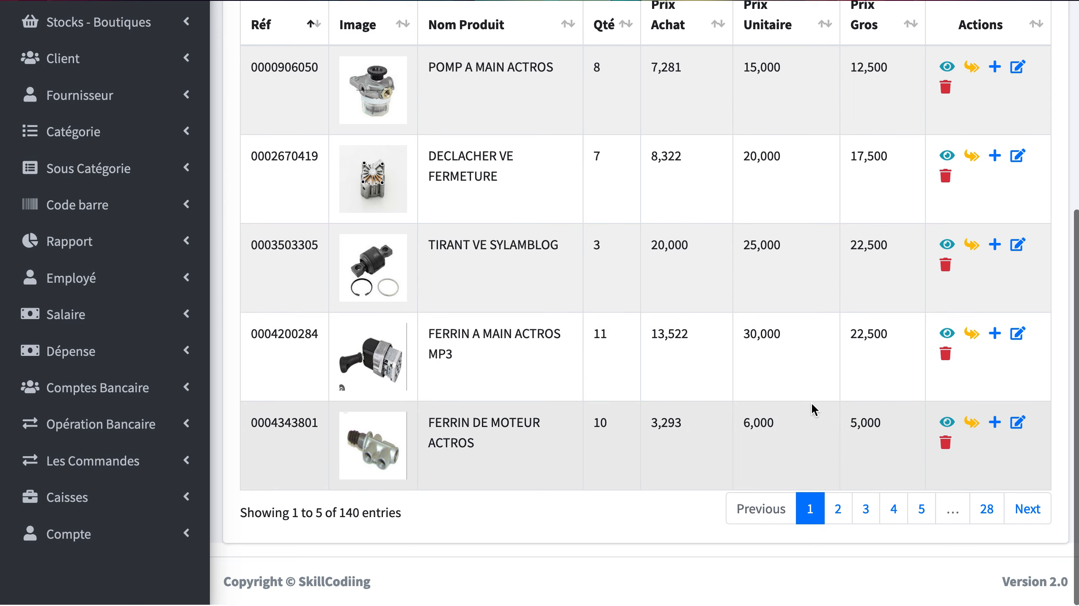
scroll(859, 174, up, 7)
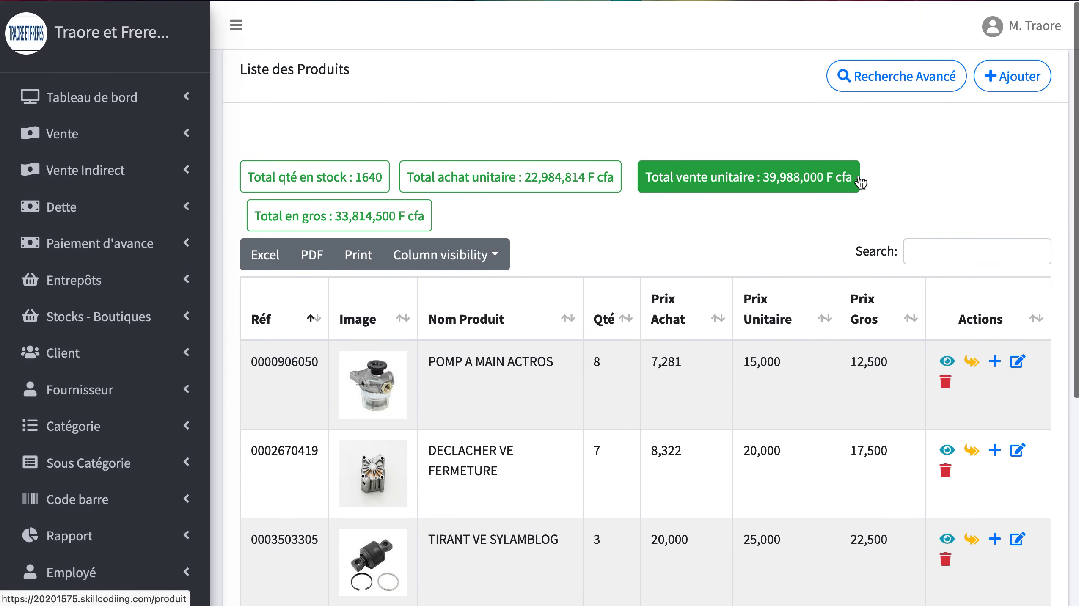
click(955, 364)
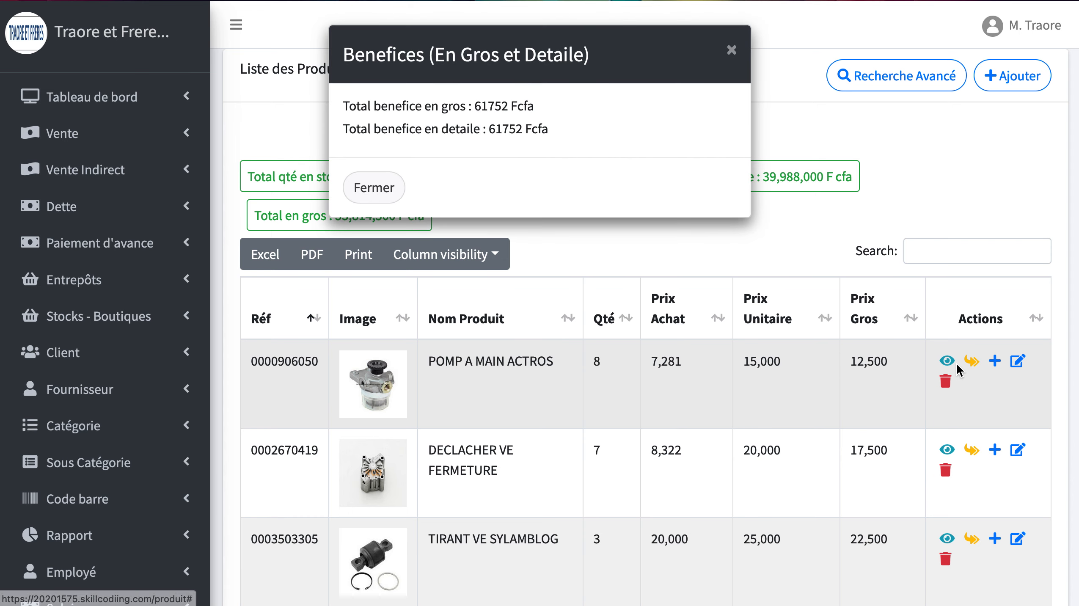
click(998, 399)
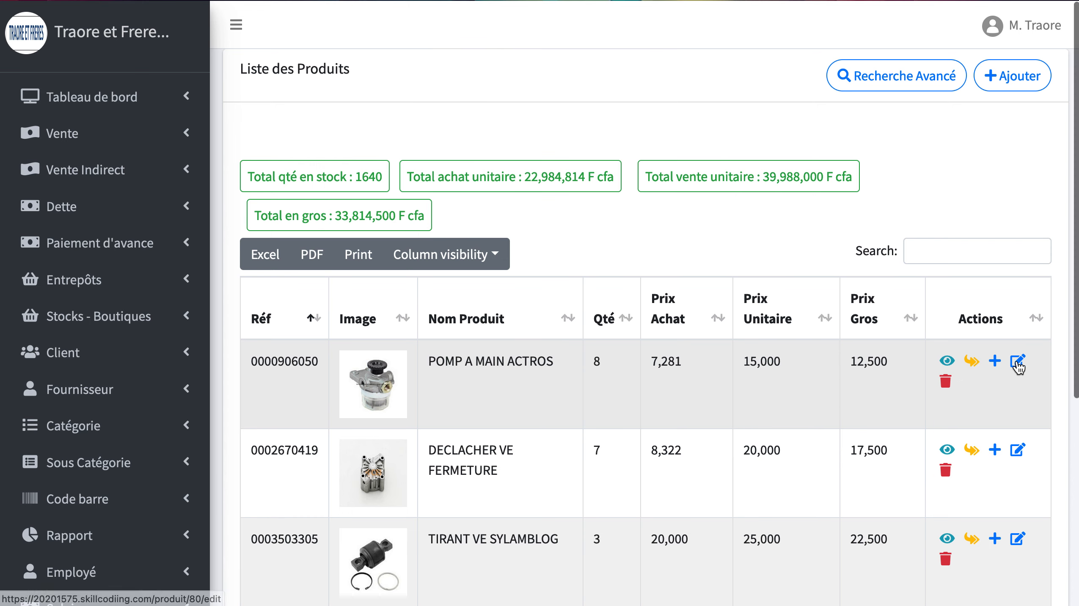
Step: Open the first shop's stock list, look through its products, and open the second shop's stock list
scroll(954, 401, down, 1)
scroll(954, 400, down, 5)
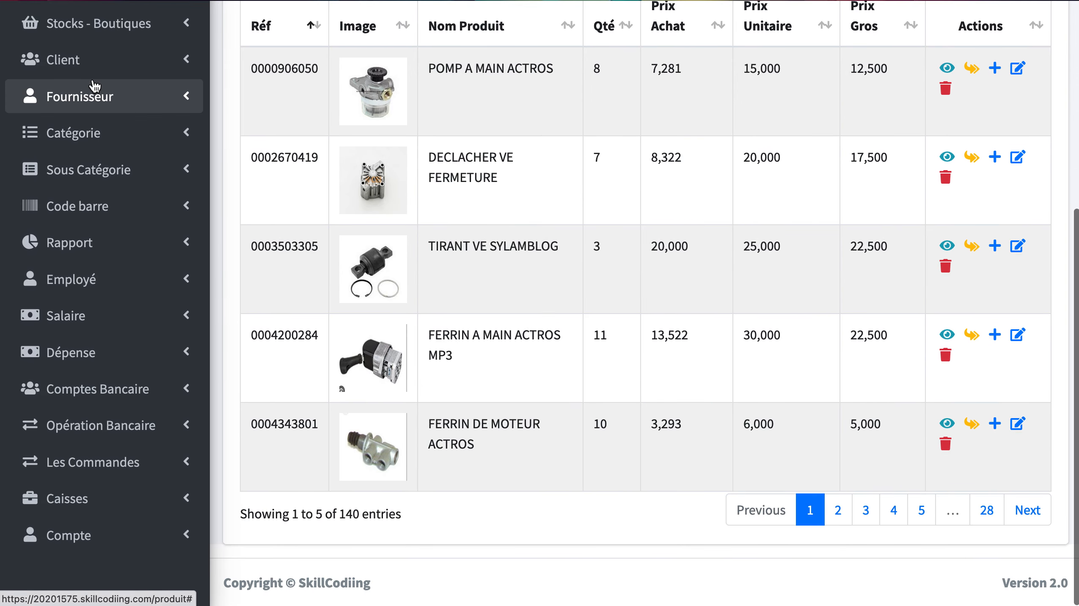
click(110, 35)
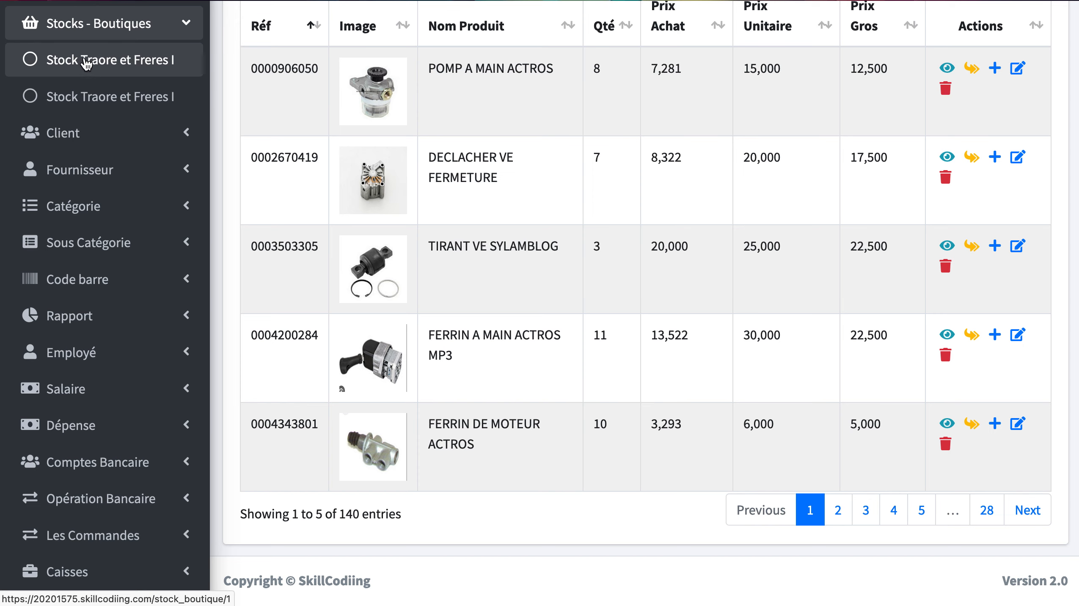
click(114, 70)
scroll(712, 436, down, 4)
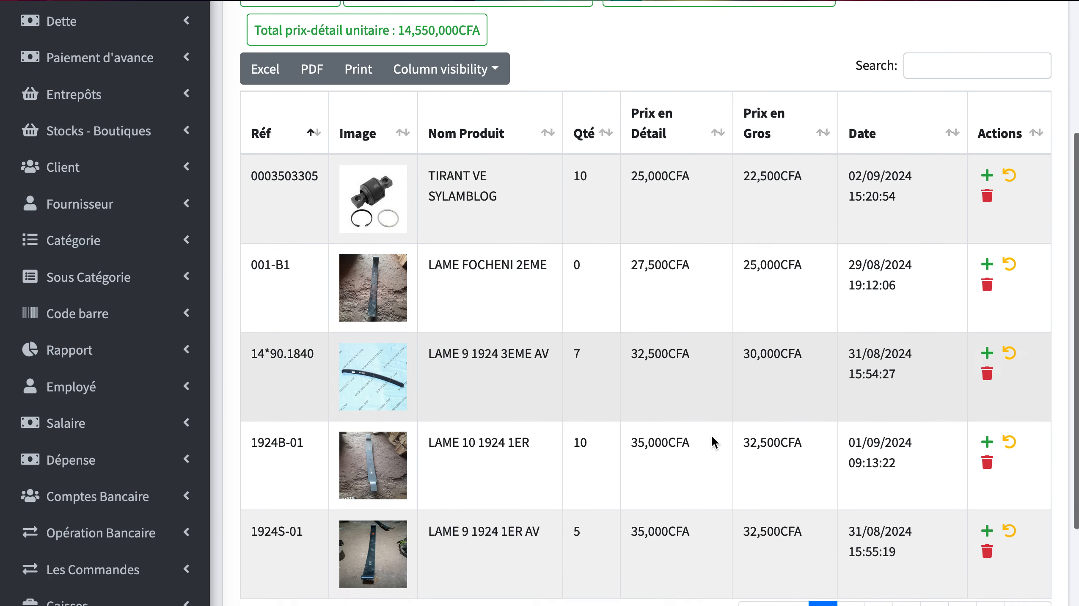
scroll(713, 441, down, 3)
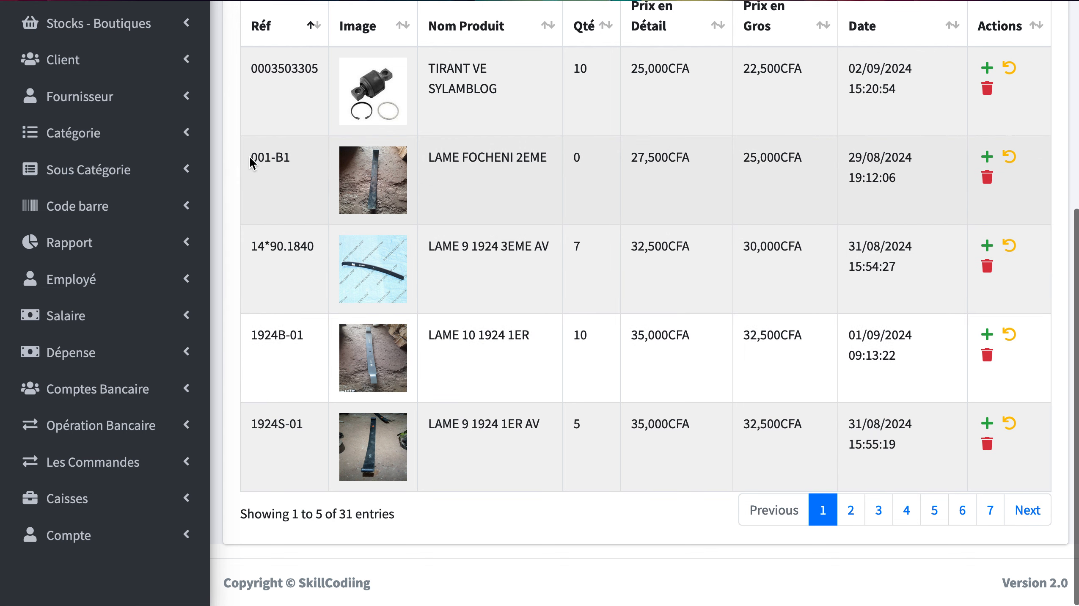
click(127, 40)
click(126, 101)
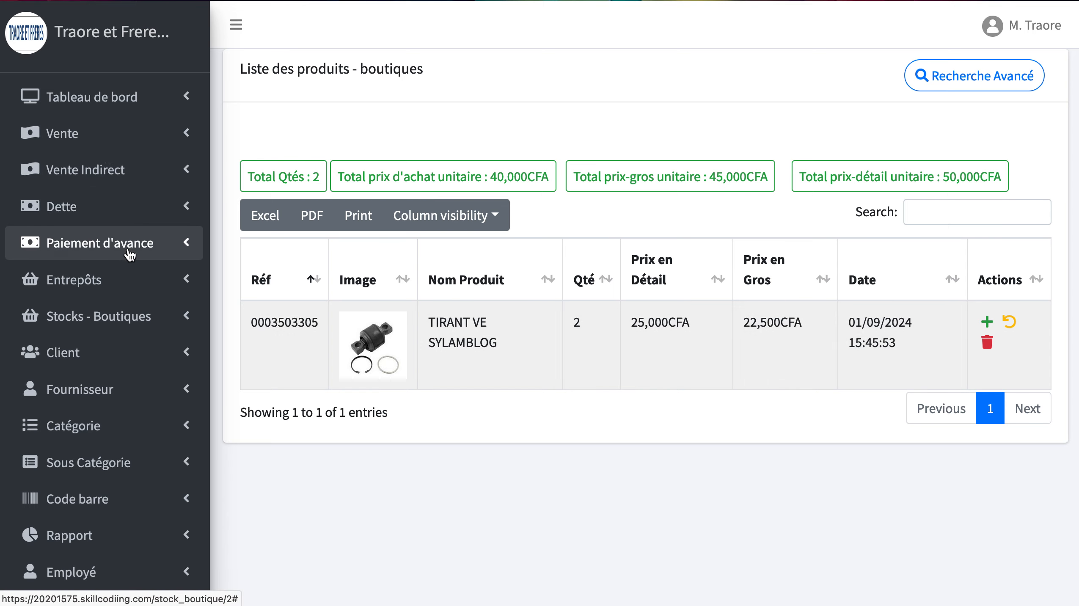
Step: Return to the warehouse product list and page through it to find the Samsung A21S 102-Z012 on page 4
click(122, 294)
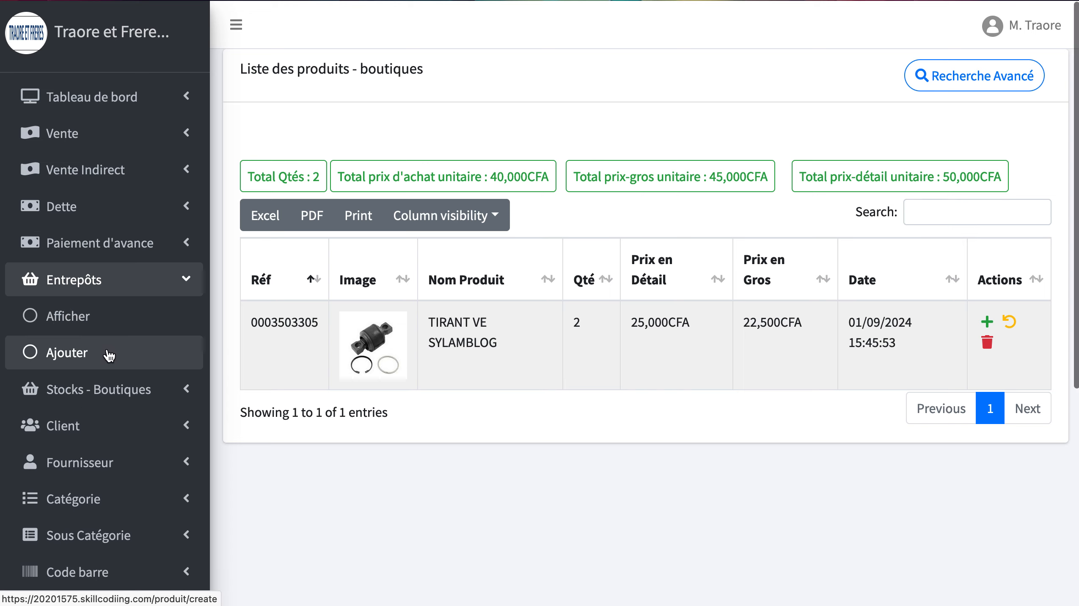
click(106, 333)
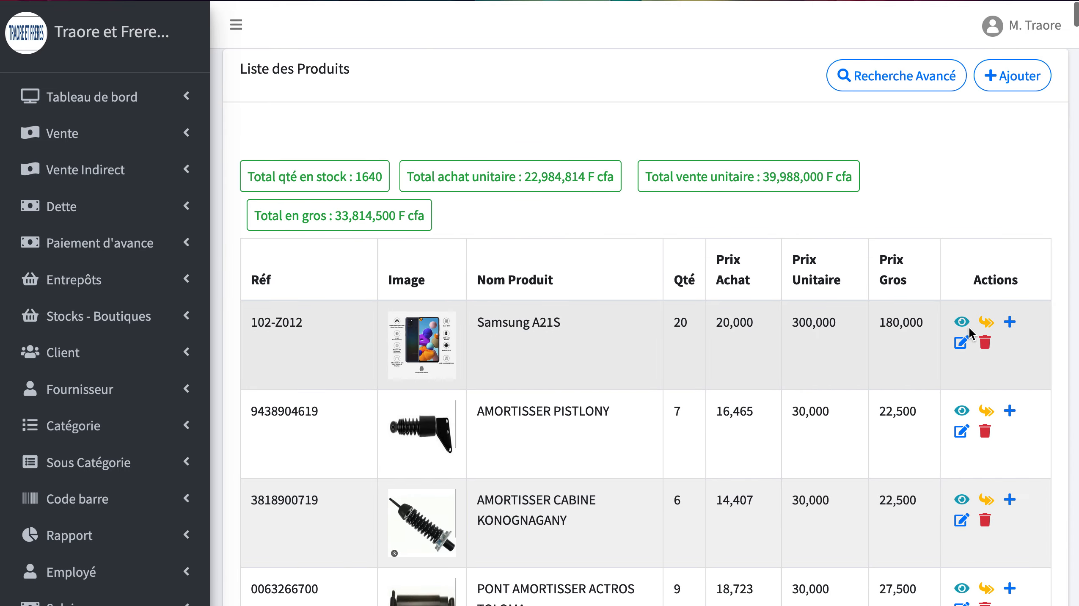
scroll(951, 417, down, 6)
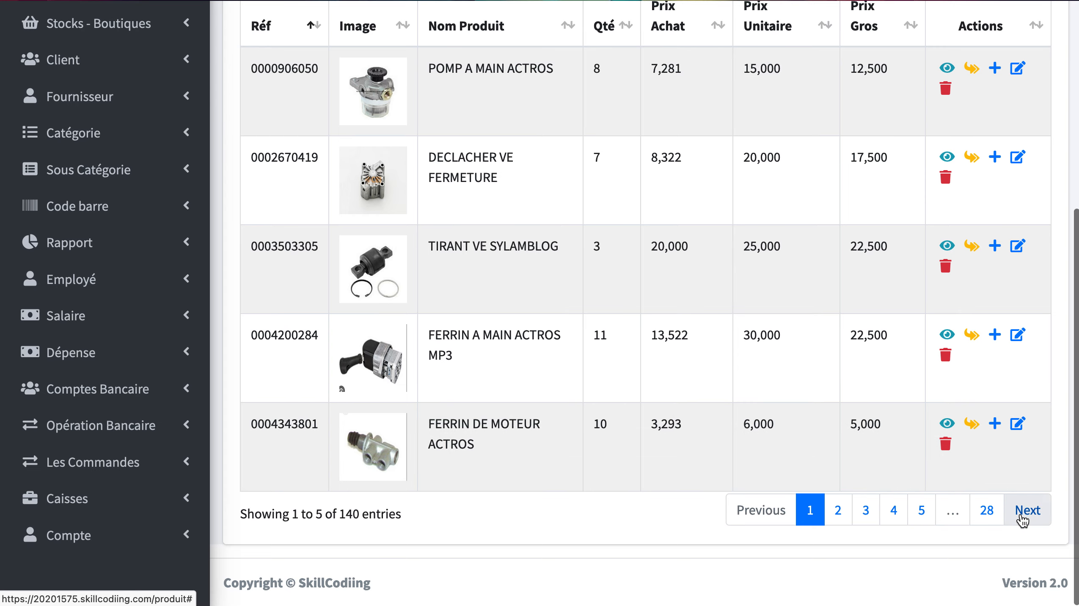
double_click(1026, 512)
double_click(1026, 513)
double_click(1026, 514)
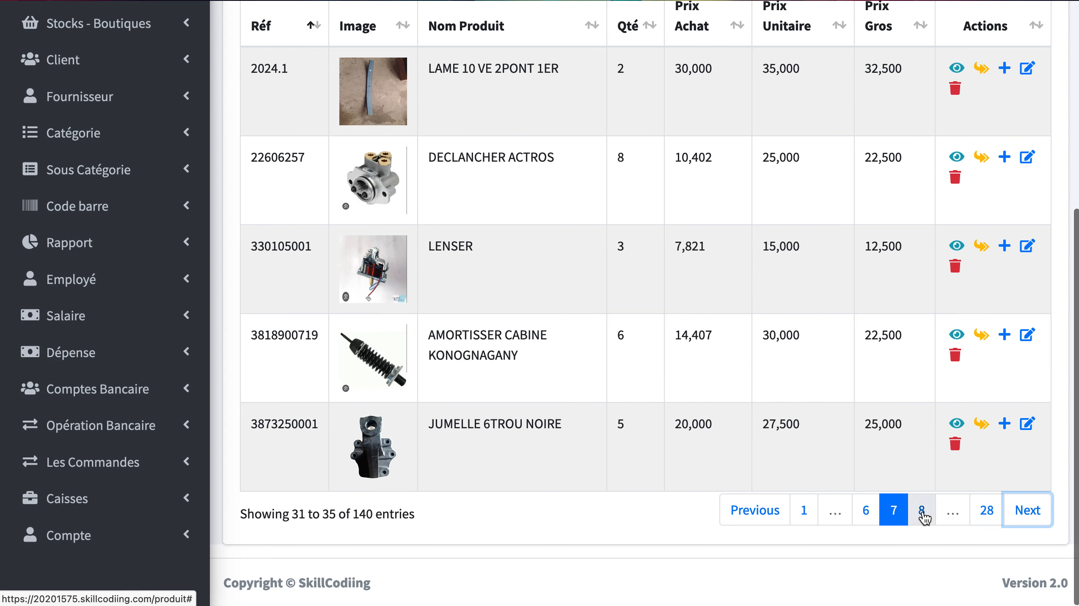
click(770, 520)
click(770, 520)
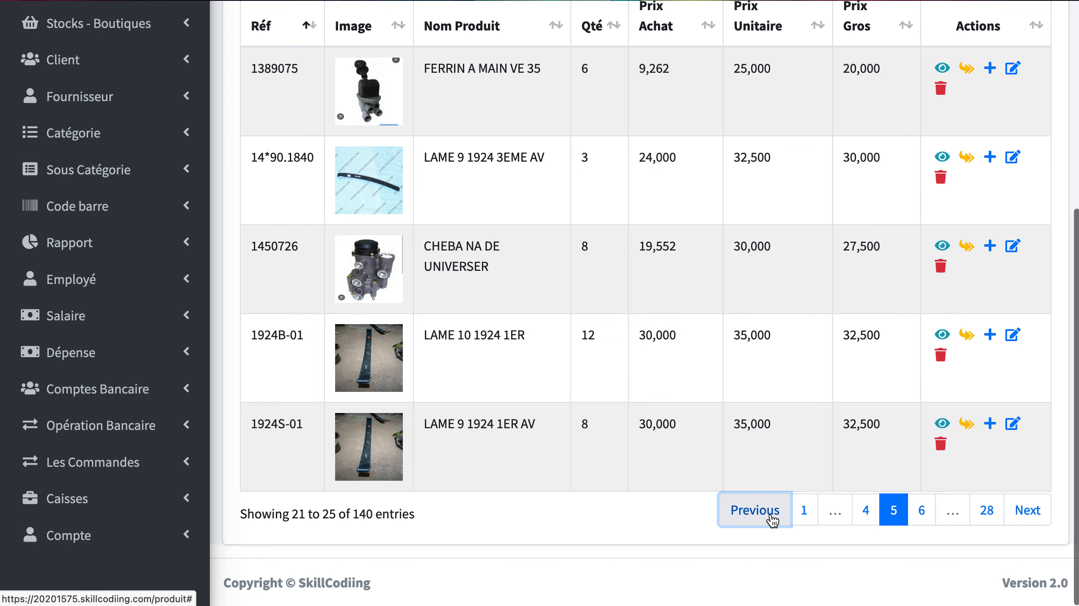
click(772, 520)
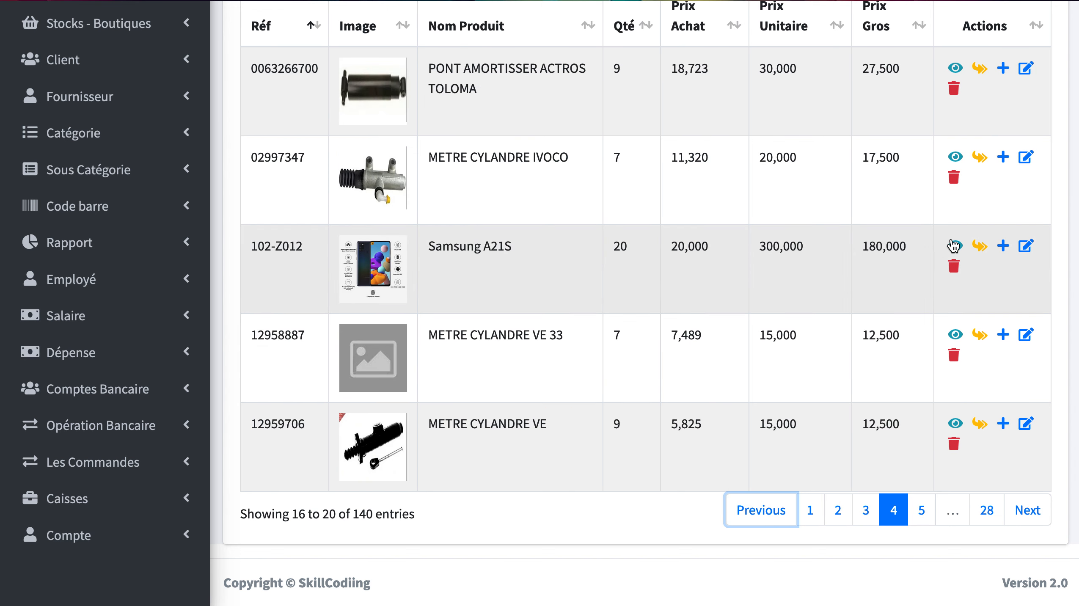
Step: Transfer 10 units of the Samsung A21S 102-Z012 from the warehouse to Boutique N° 2
click(980, 259)
click(647, 219)
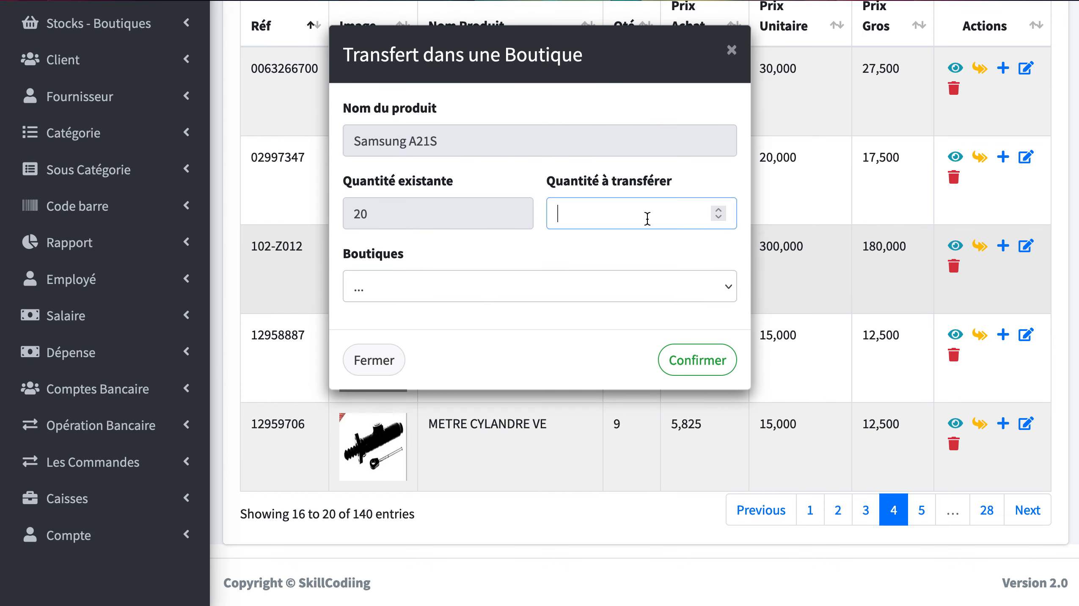
text(10)
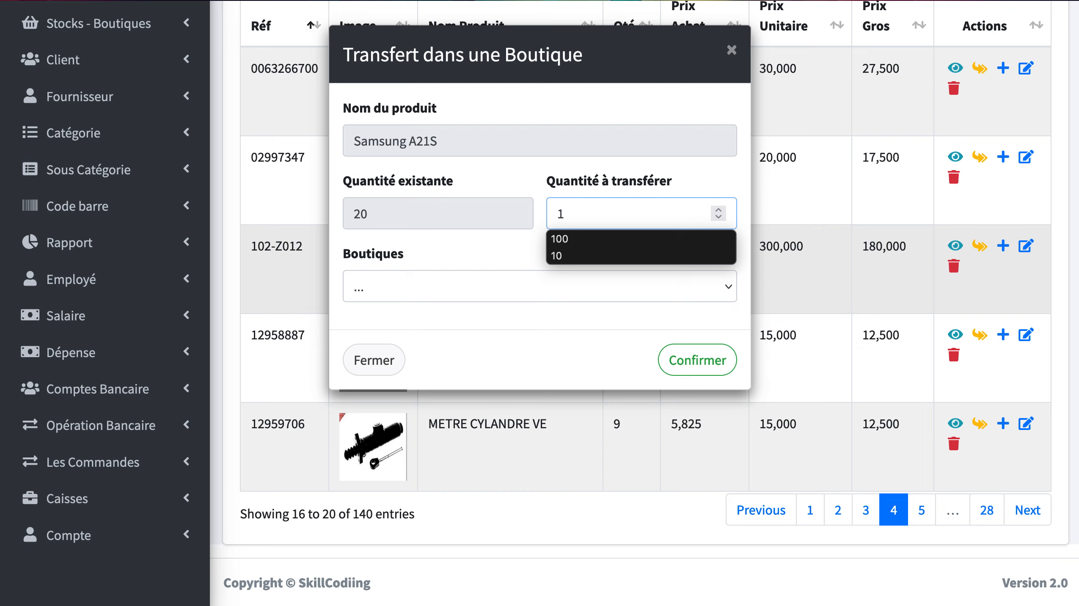
click(509, 287)
click(483, 319)
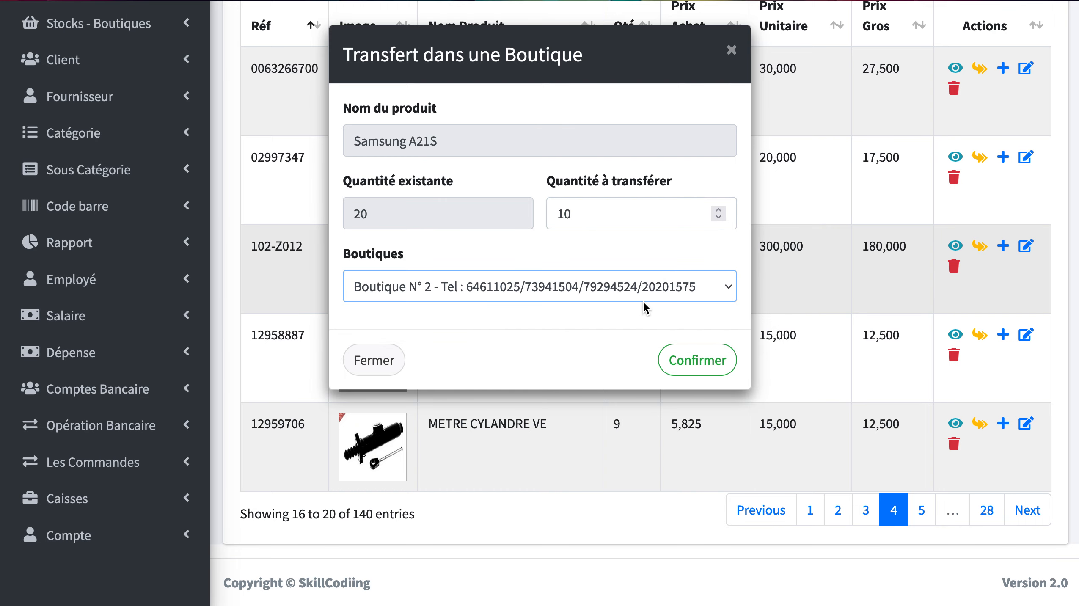
click(702, 354)
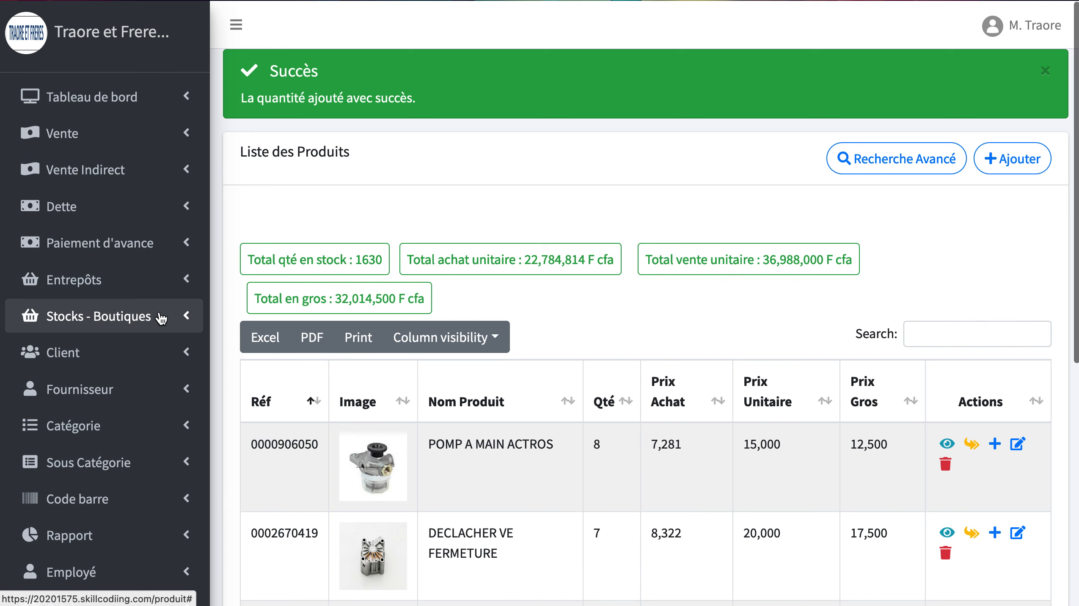
Step: Open the second shop's stock list to check the transferred Samsung A21S
click(104, 316)
click(107, 392)
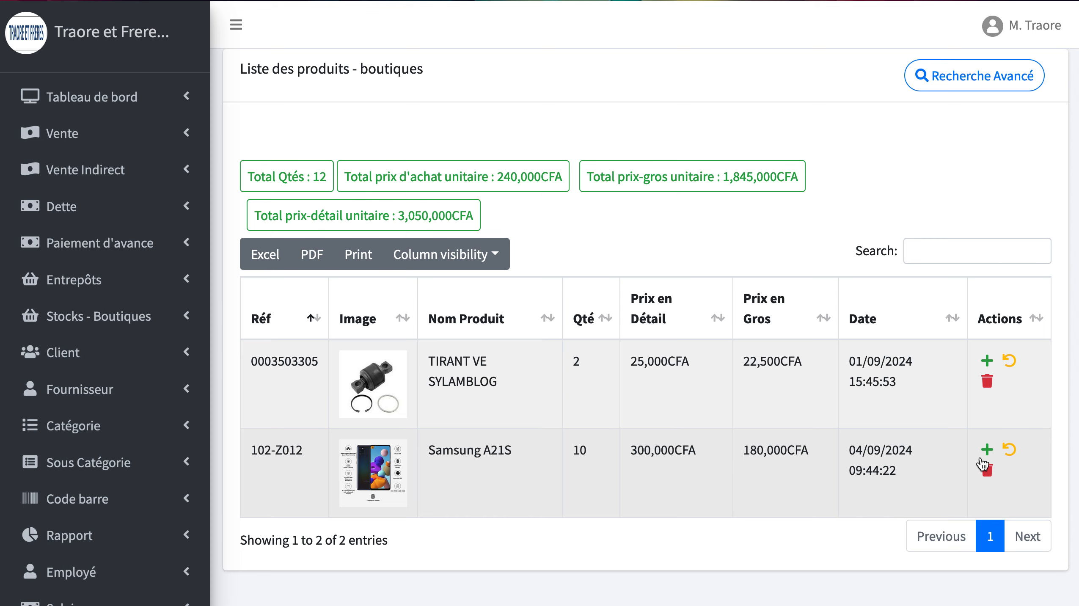
Step: Try to add 15 more units of the Samsung A21S to the second shop's stock
click(989, 449)
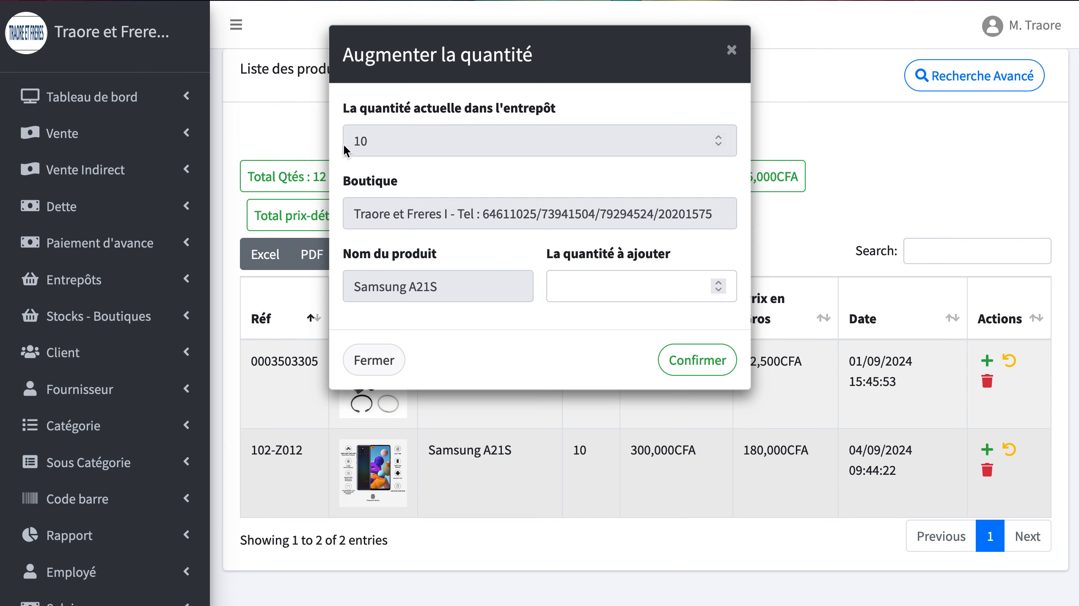
click(585, 290)
text(1)
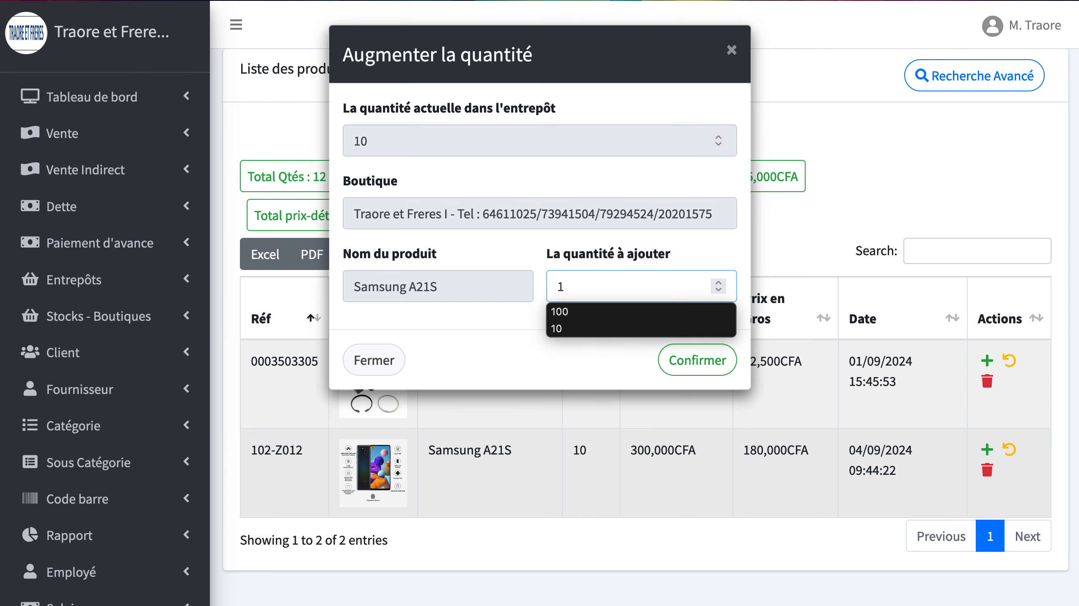
text(5)
click(698, 372)
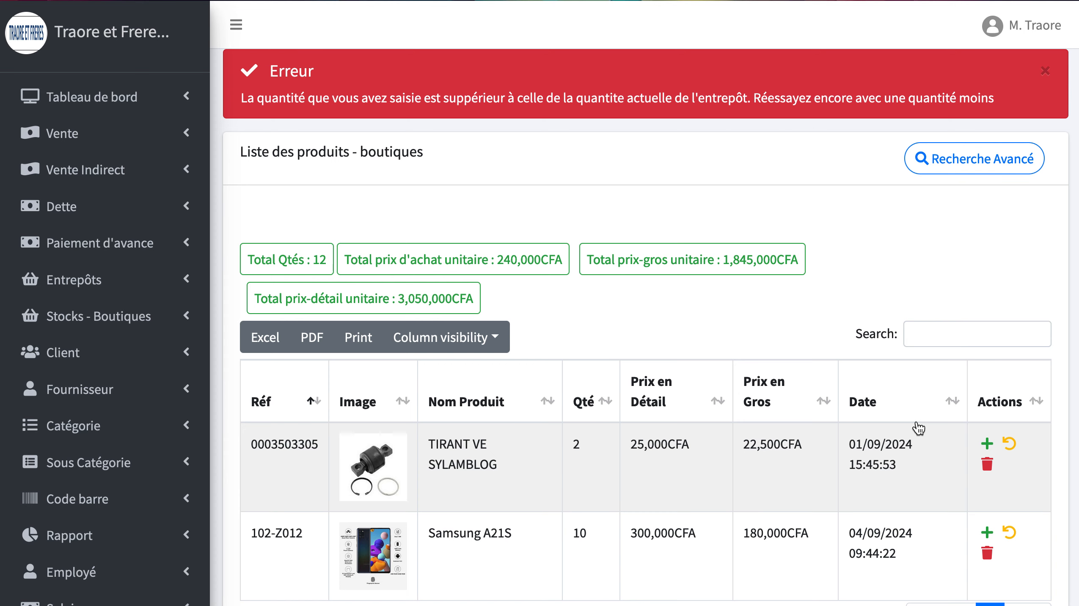
Step: Add 5 units of the Samsung A21S to the second shop's stock
scroll(949, 498, down, 2)
click(990, 473)
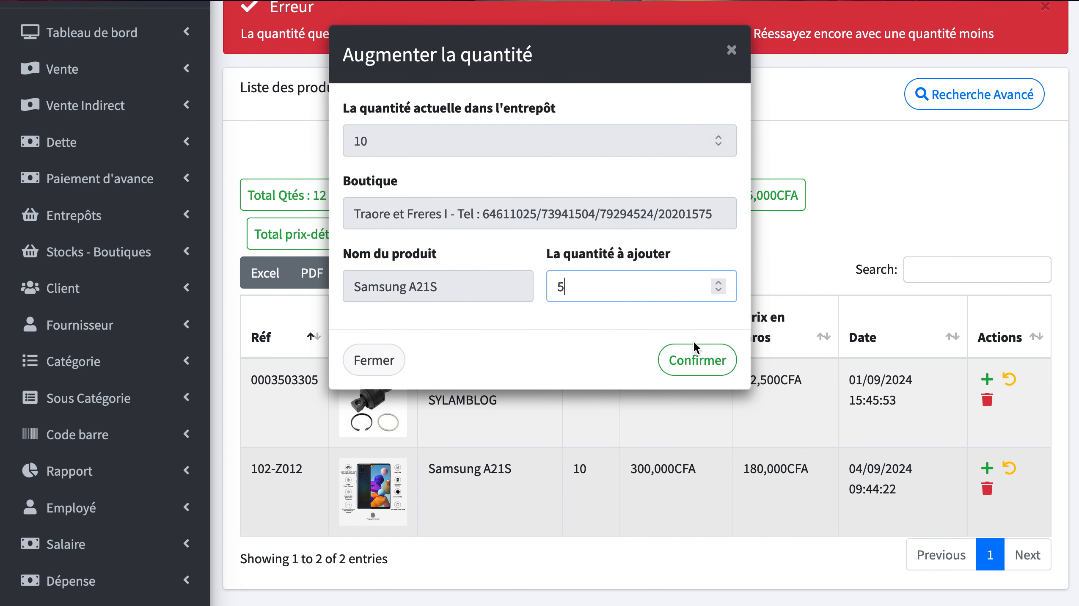
click(697, 357)
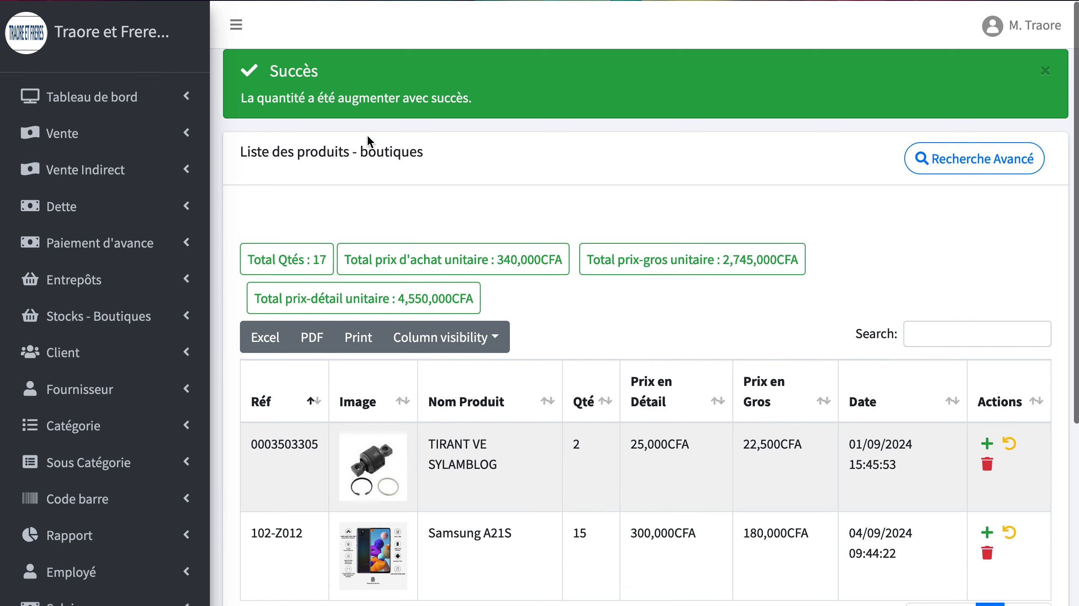
Step: Check the Samsung A21S quantity left in the warehouse in the add-quantity dialog and close it without adding anything
scroll(646, 401, down, 3)
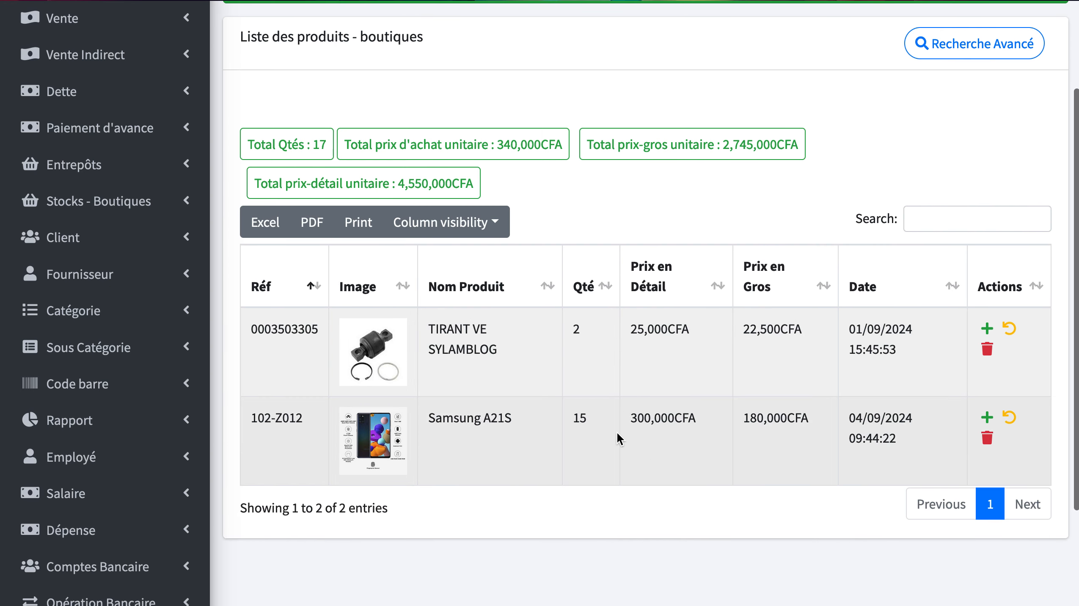
click(988, 418)
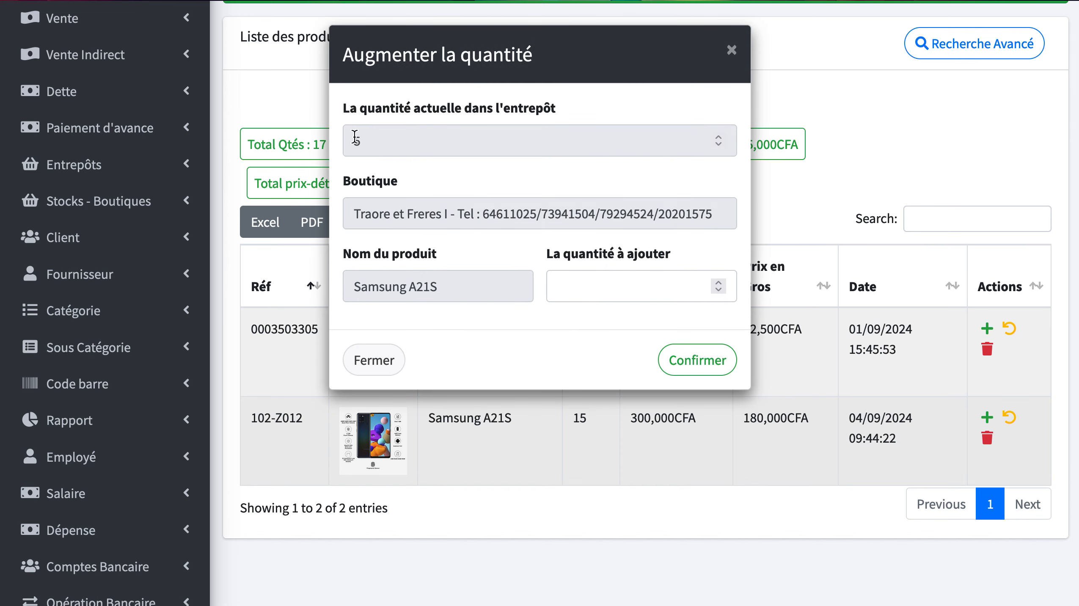
click(732, 50)
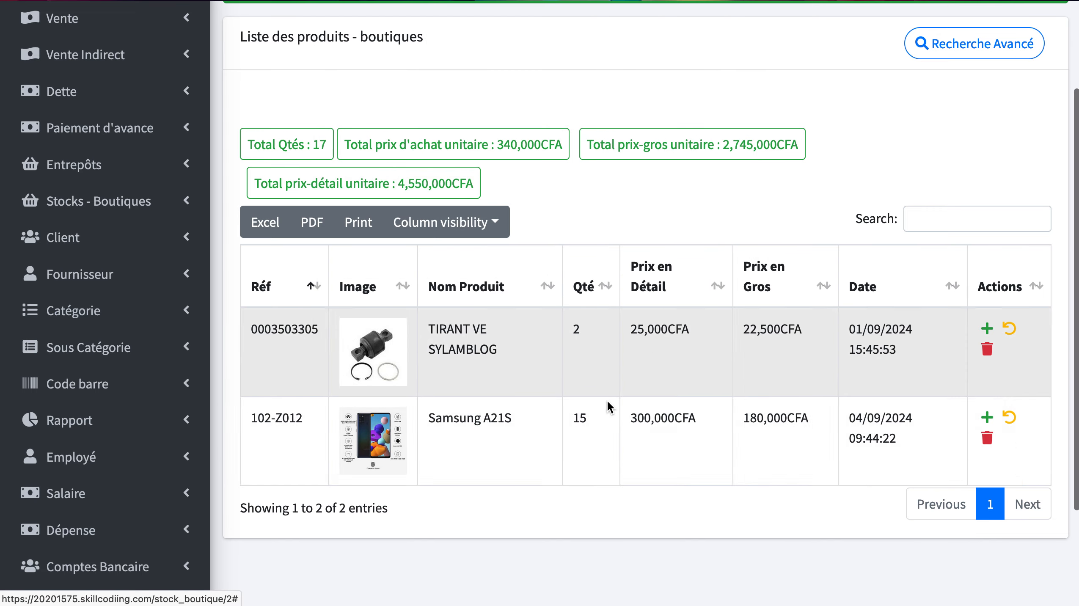
Step: Cancel 5 units of the Samsung A21S in the second shop and recheck its warehouse quantity
click(1010, 421)
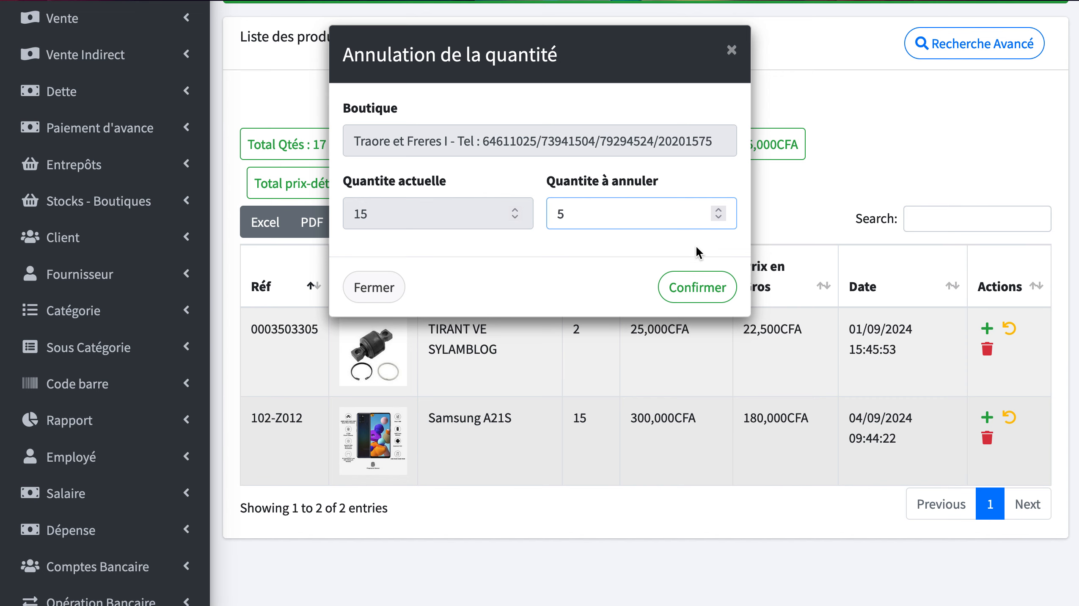
click(700, 293)
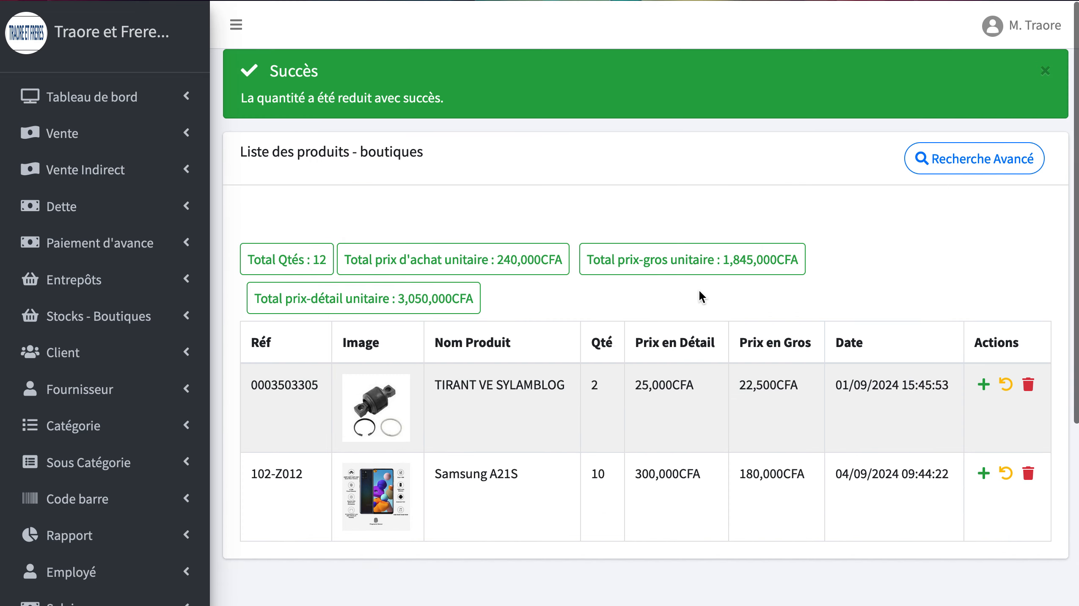
scroll(701, 487, down, 3)
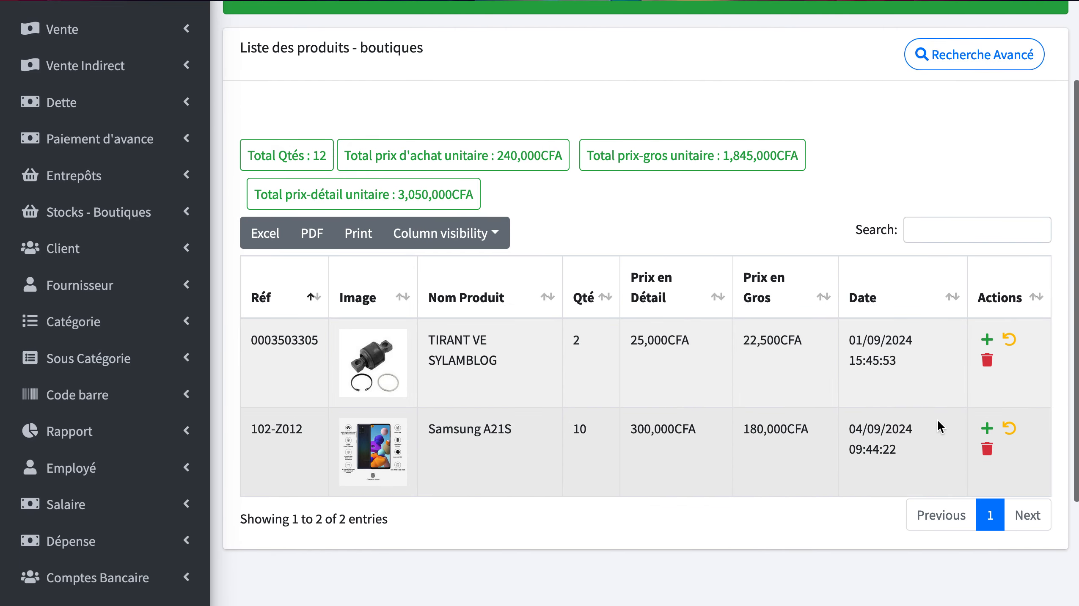
click(987, 428)
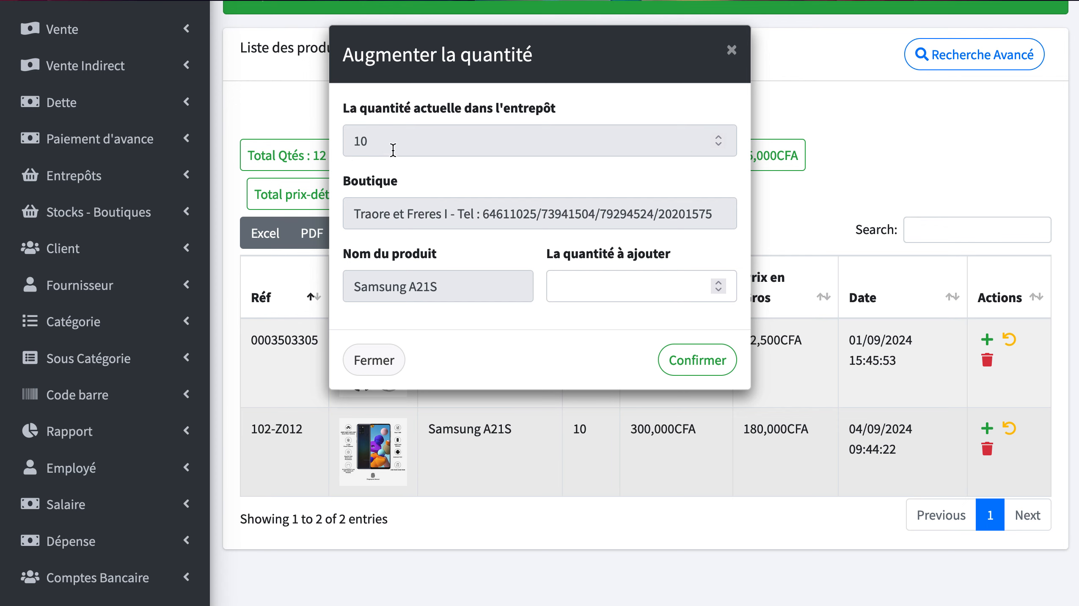
click(734, 54)
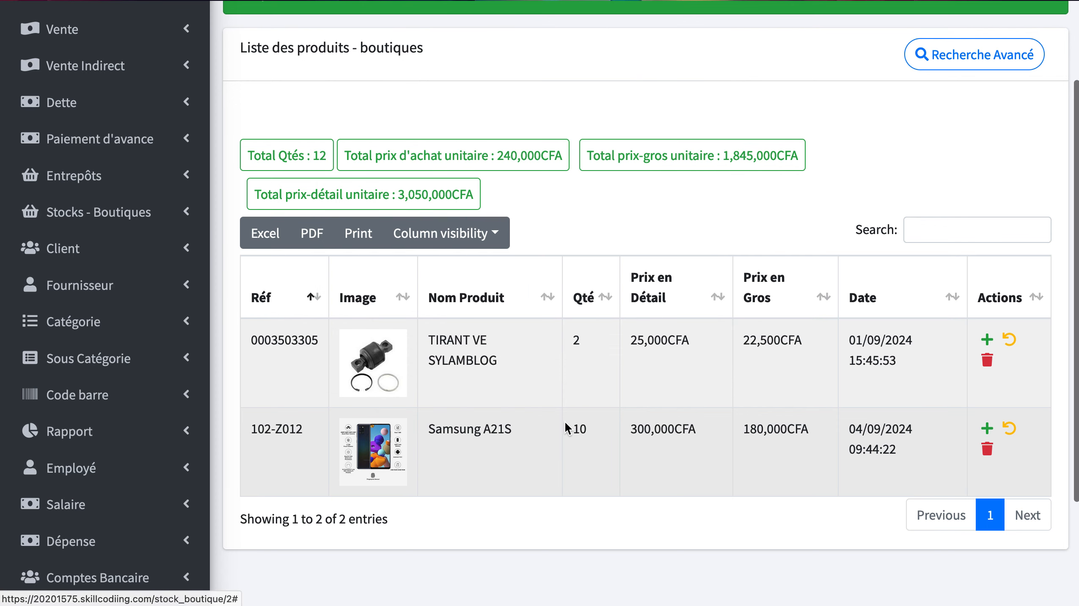
Step: Show the client list, view the blank form for adding a client and cancel it
scroll(405, 408, down, 1)
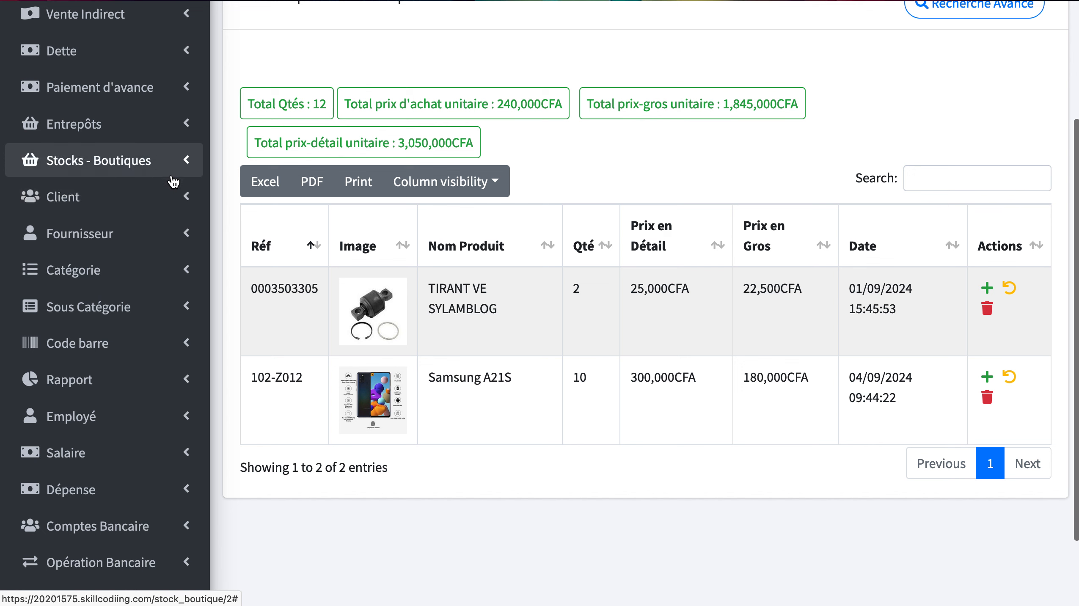
click(108, 196)
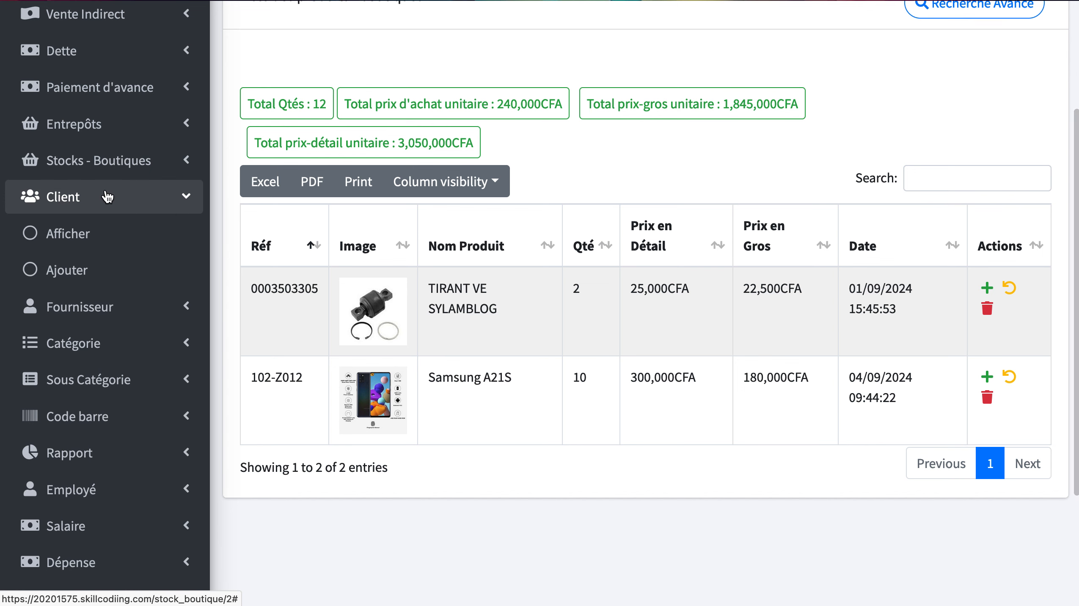
click(100, 237)
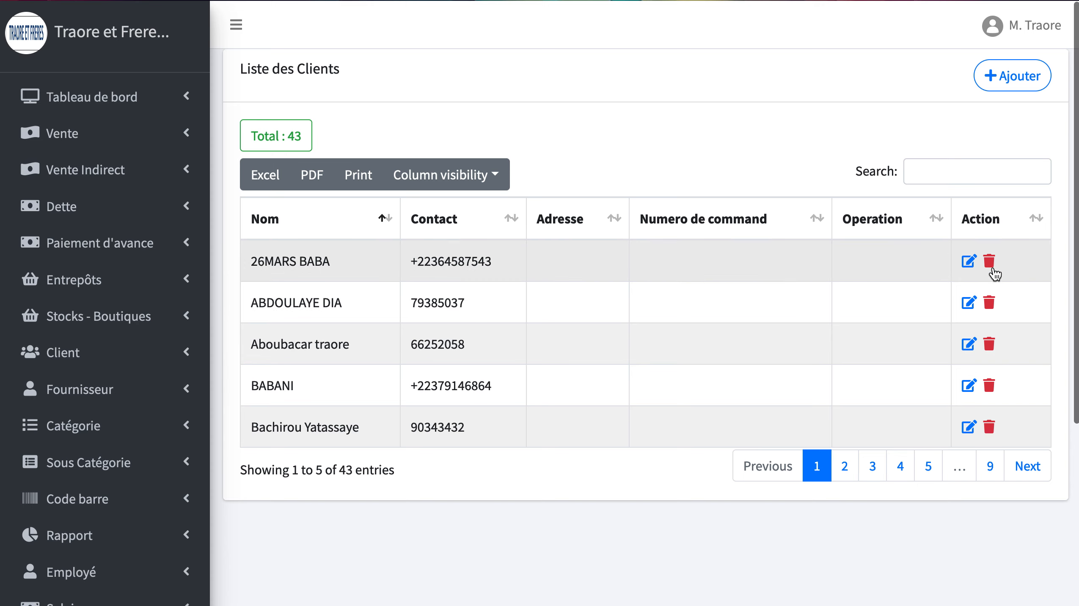
click(1017, 92)
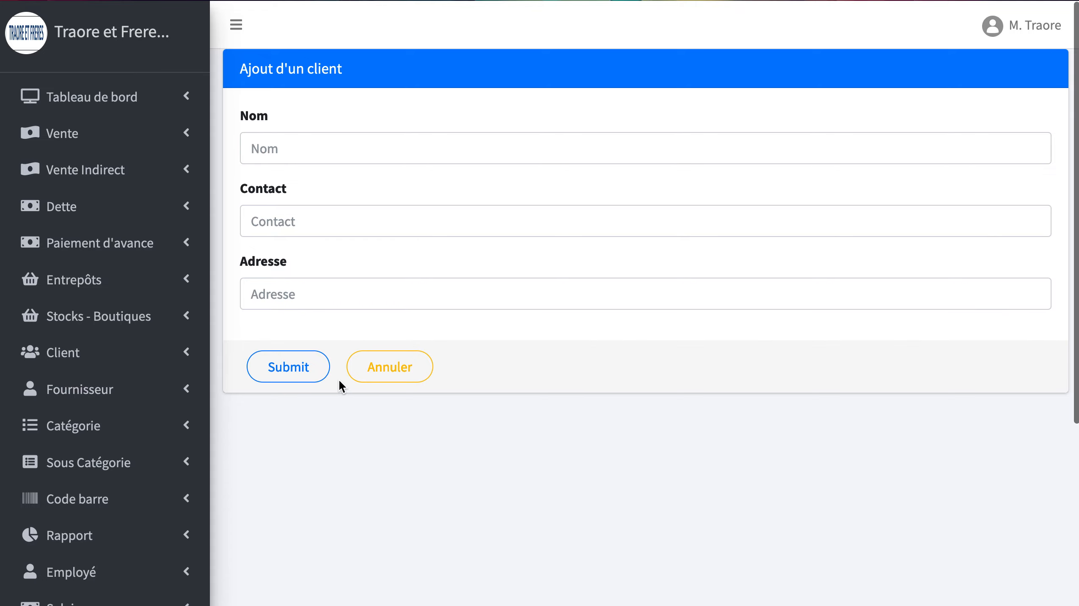
click(387, 366)
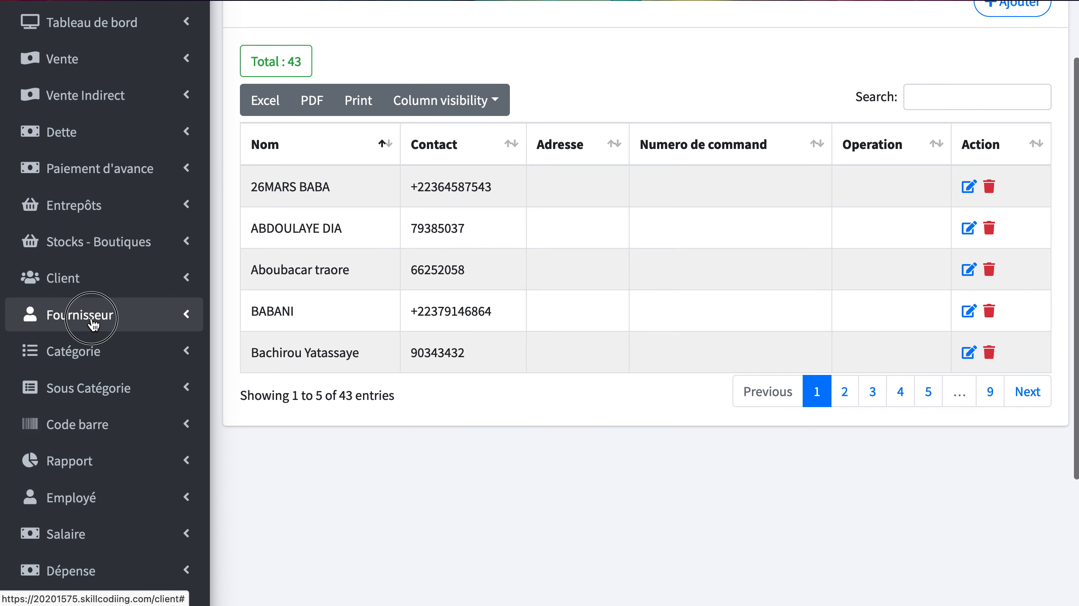
Step: Show the supplier list, view the blank form for adding a supplier and cancel it
click(93, 324)
click(94, 354)
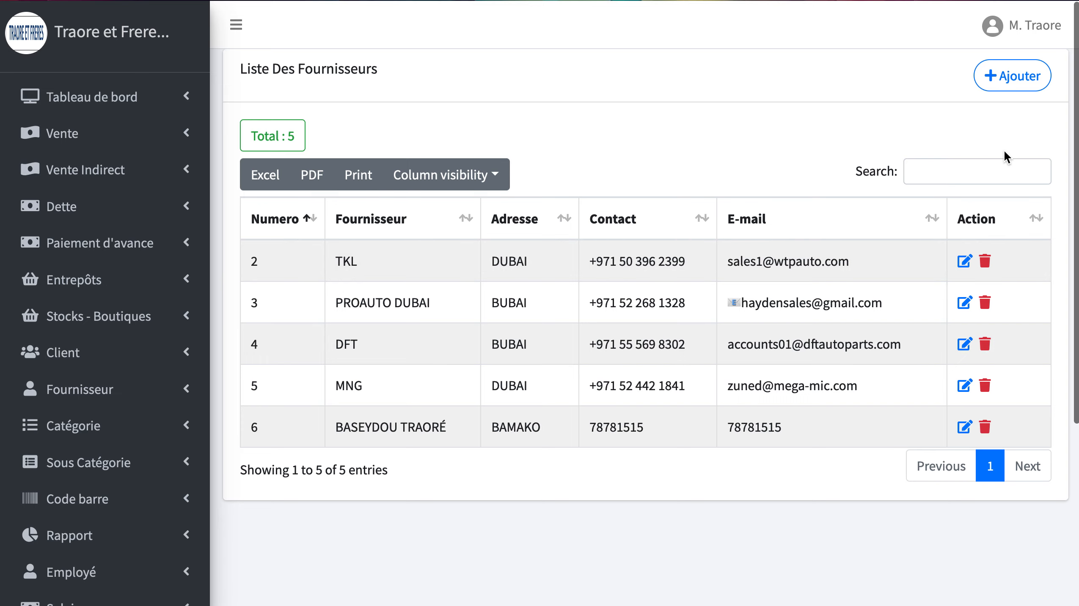
click(1010, 85)
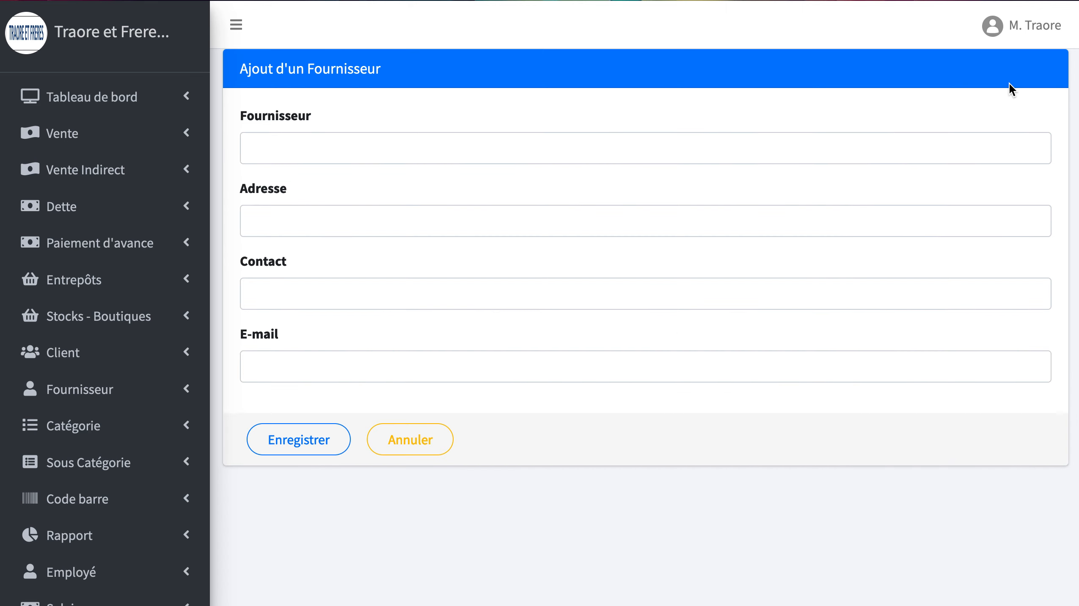
click(430, 448)
Step: Open the sales statistics report
scroll(192, 476, down, 3)
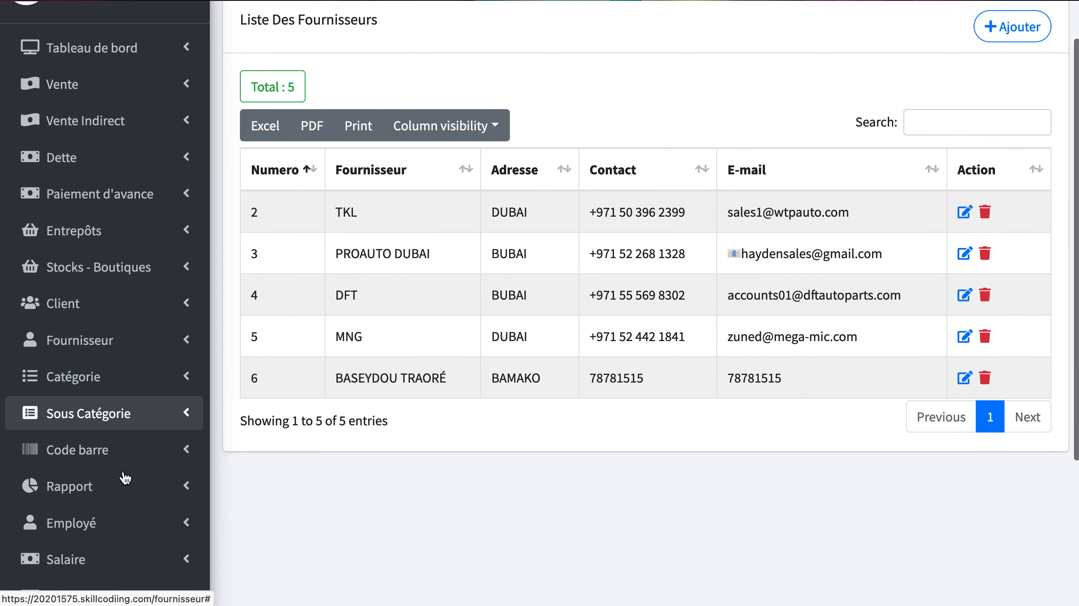
scroll(125, 478, down, 2)
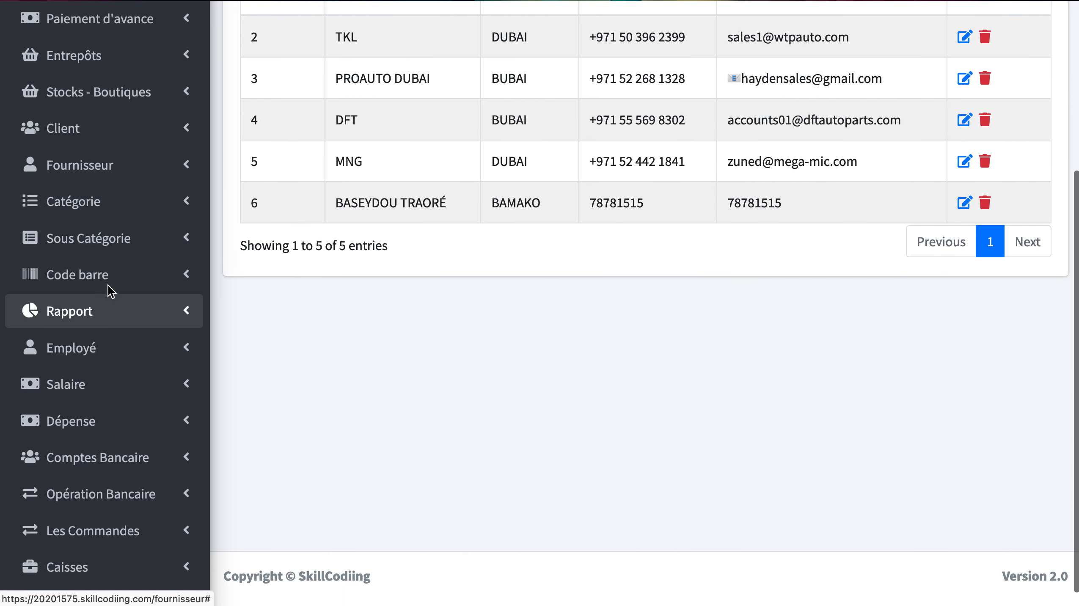
scroll(122, 335, down, 1)
click(102, 306)
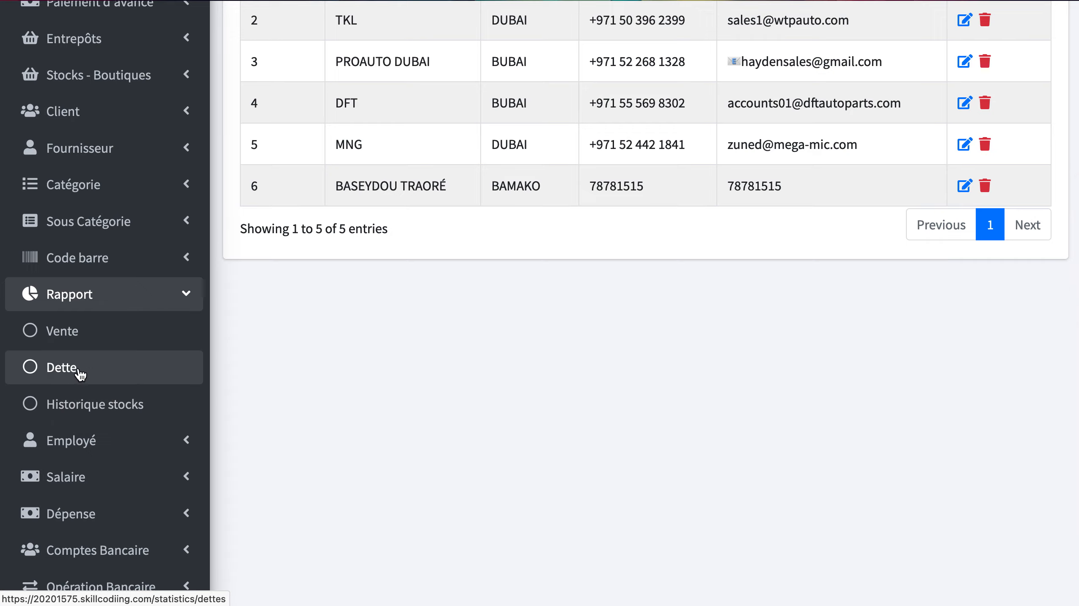
click(63, 335)
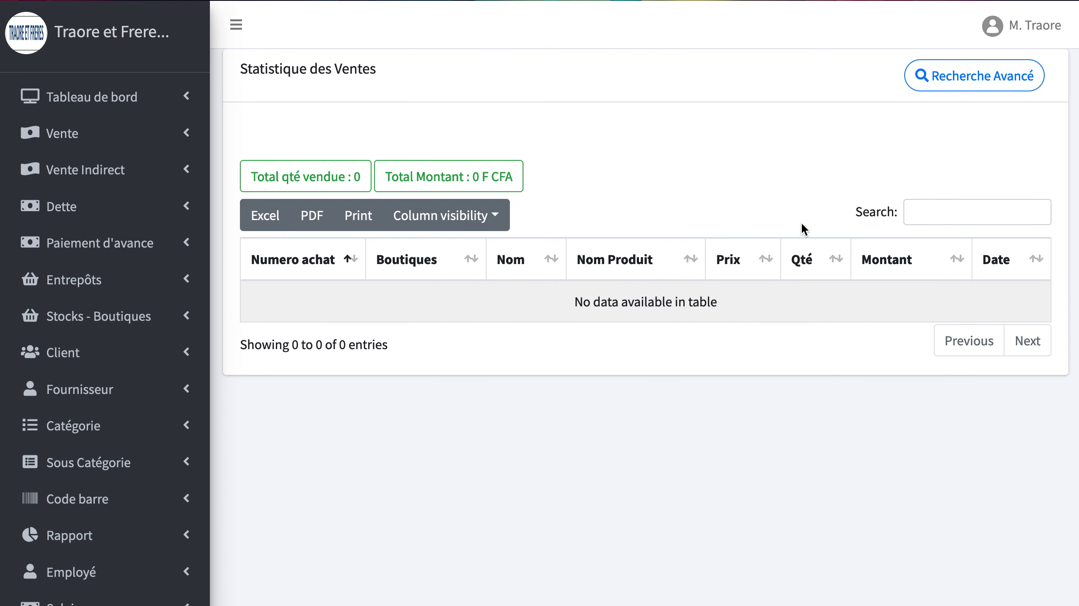
Step: Search the sales statistics for the first Traore et Freres I shop without date limits and generate the printable sales report
click(930, 74)
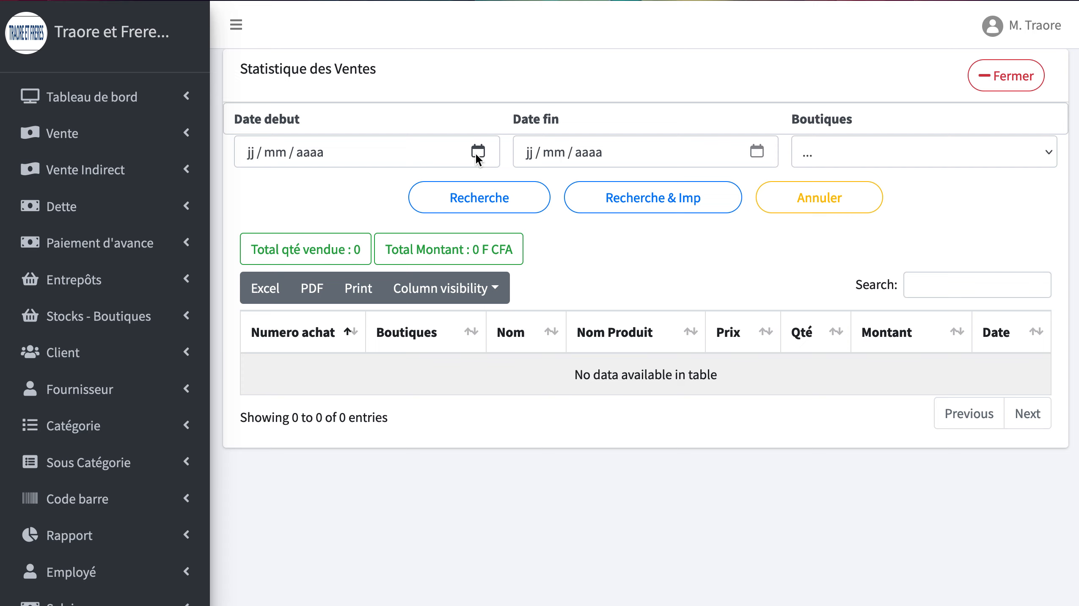
click(855, 152)
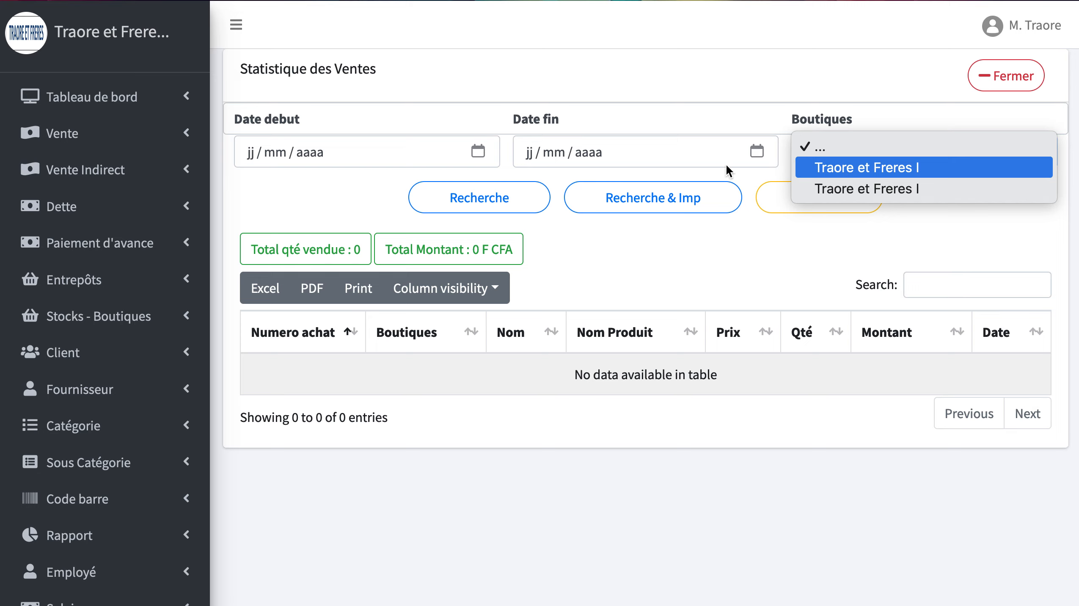
click(770, 170)
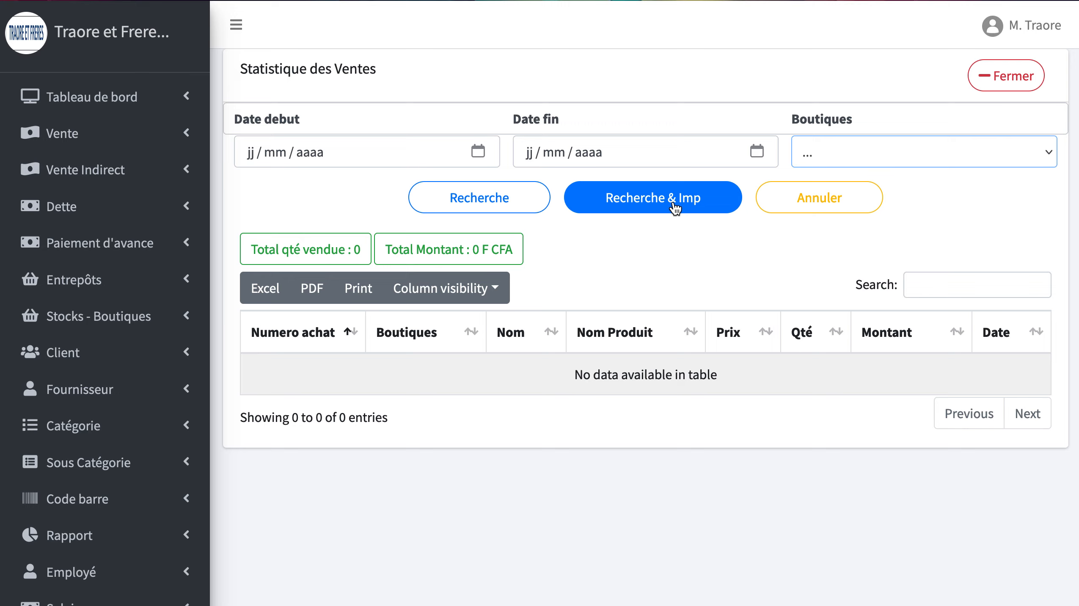
click(835, 157)
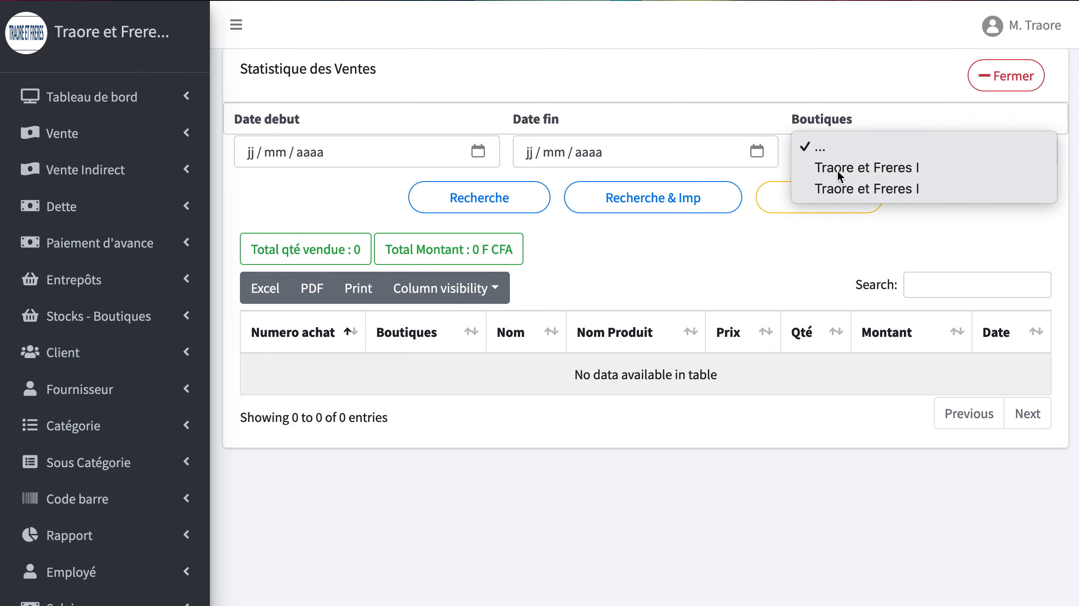
click(812, 165)
click(611, 203)
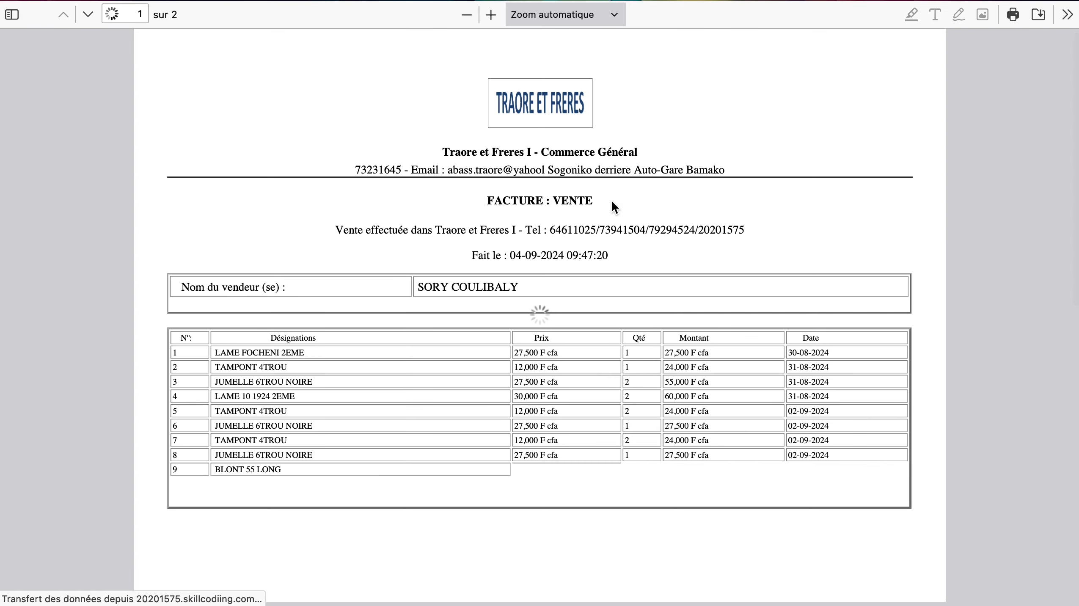
Step: Review the sold items, reduction, totals and profit in the shop's printable sales report, and close it
scroll(586, 415, down, 1)
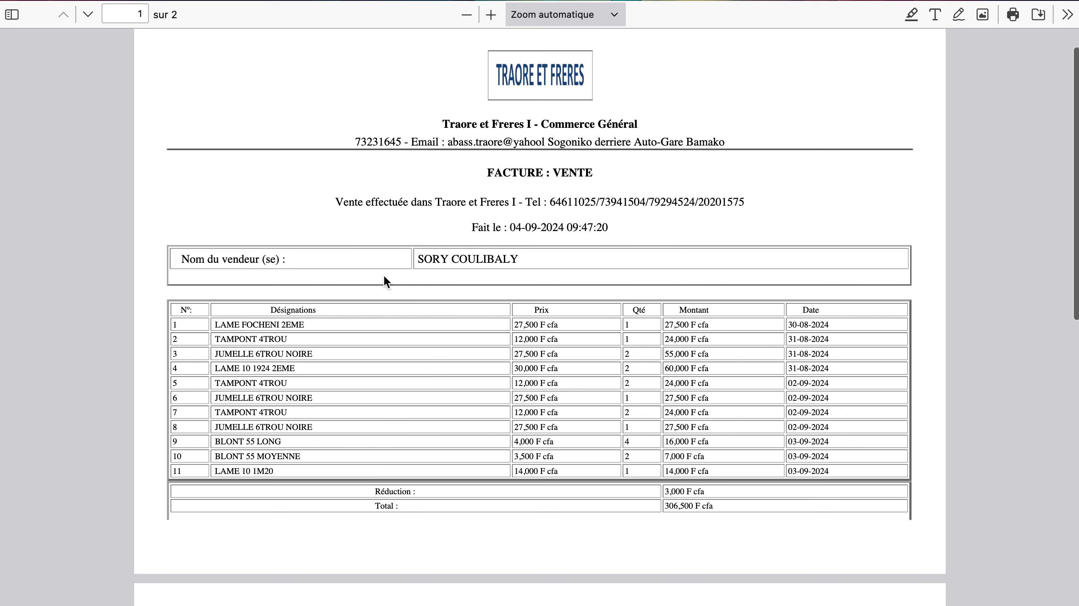
scroll(421, 409, down, 3)
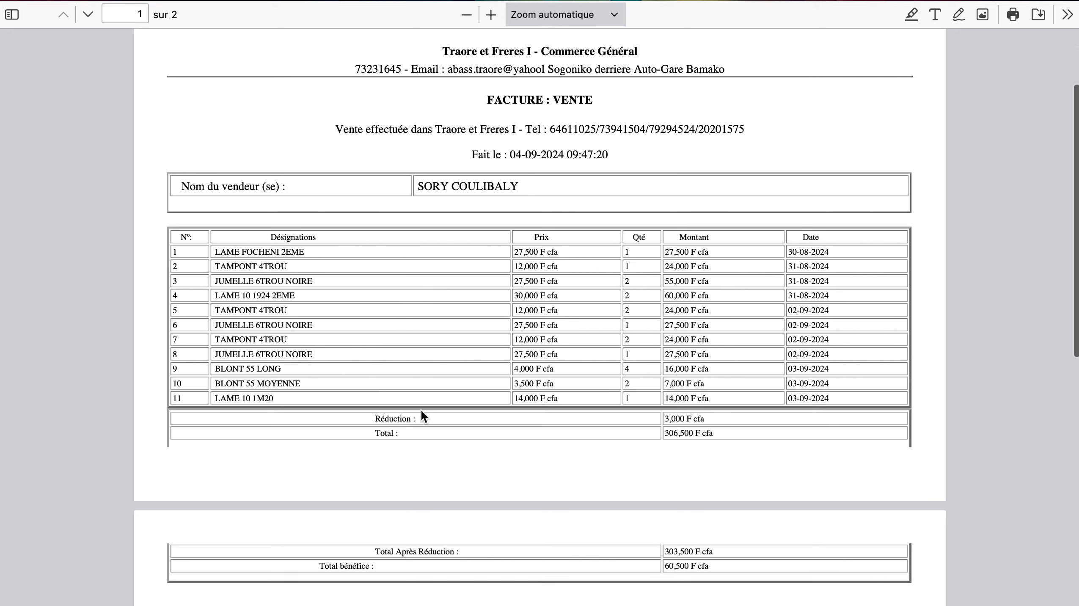
scroll(421, 409, down, 3)
scroll(421, 409, up, 8)
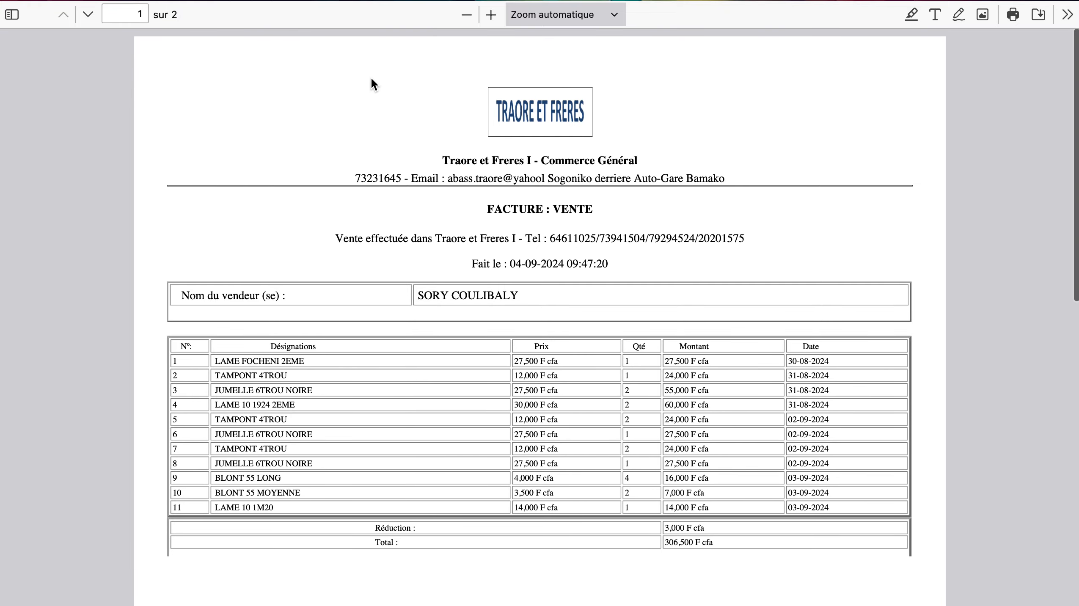
key(ctrl+w)
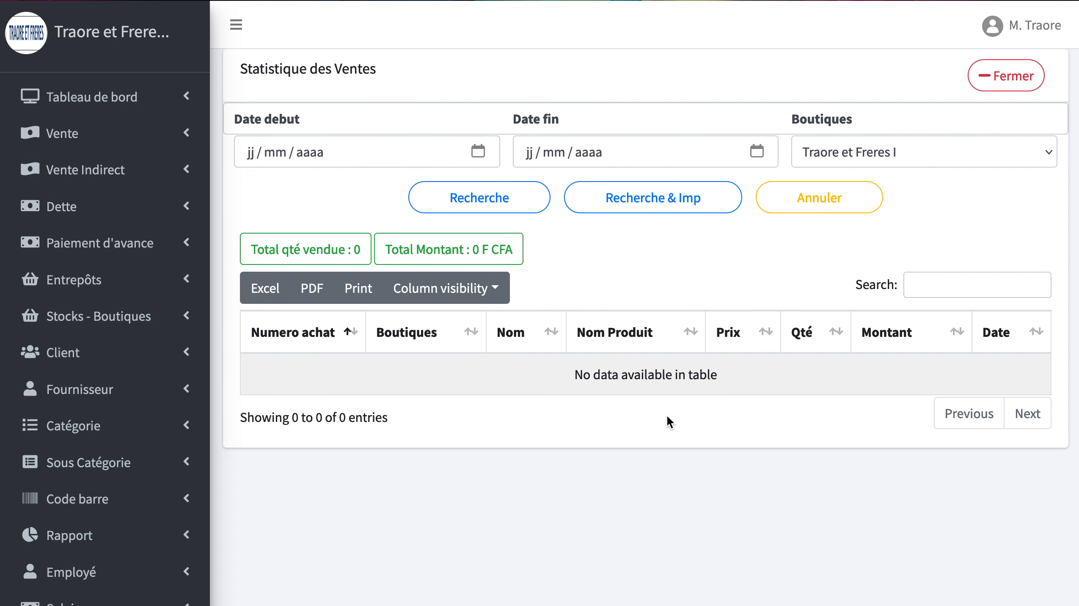
Step: Open the stock history report and examine the recorded operations and quantities for each product
scroll(121, 368, down, 5)
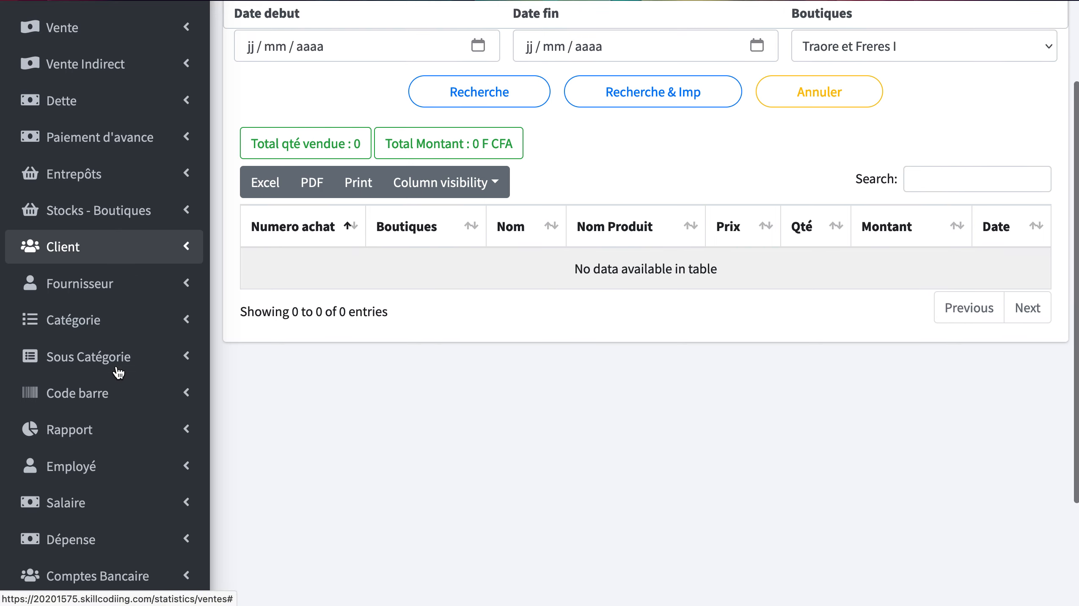
click(95, 318)
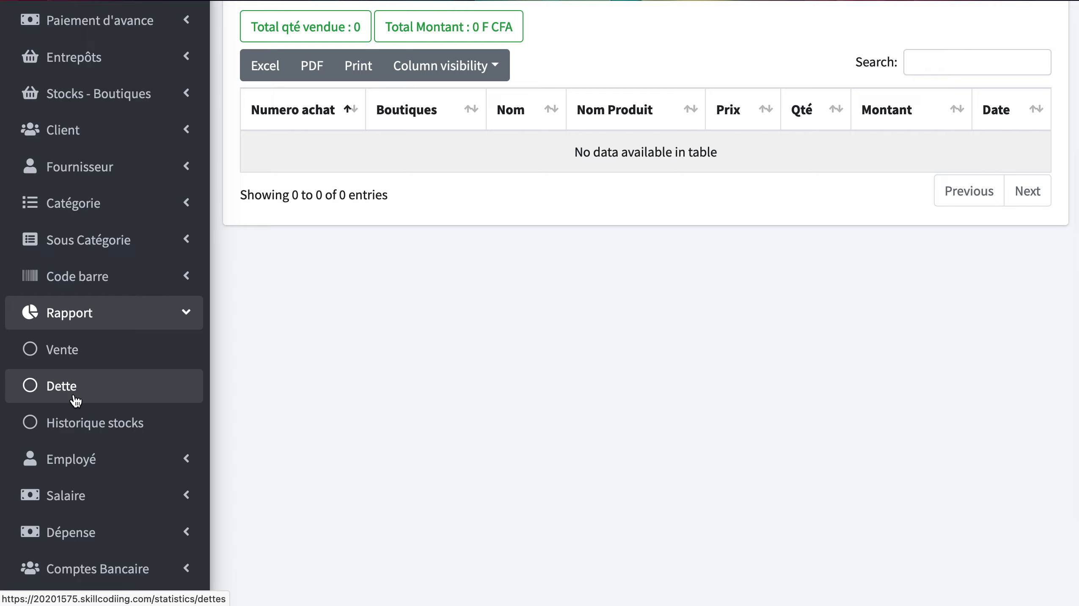
click(73, 423)
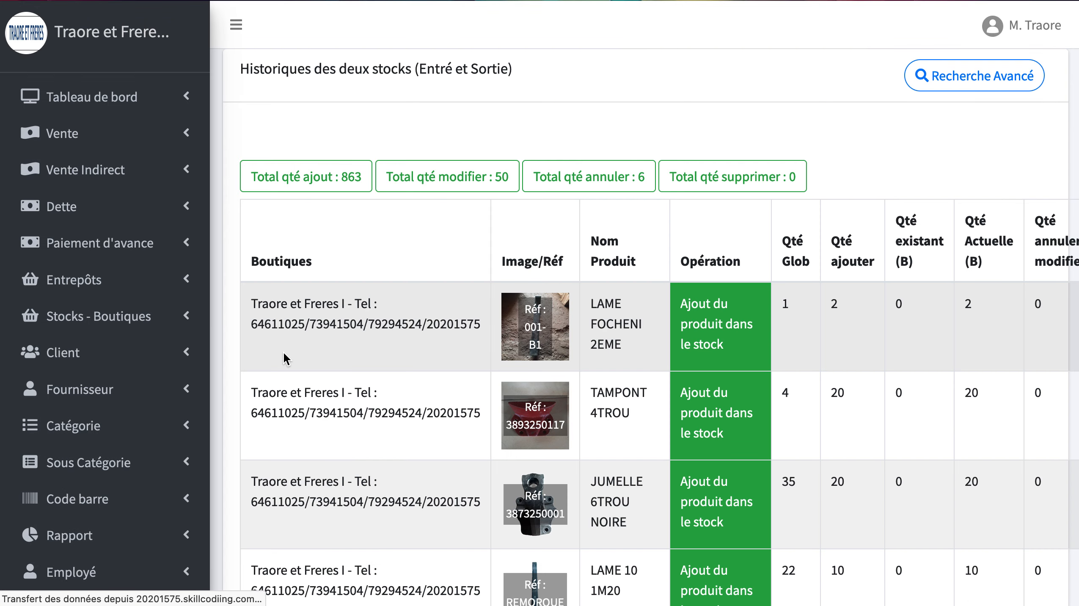
scroll(505, 340, down, 3)
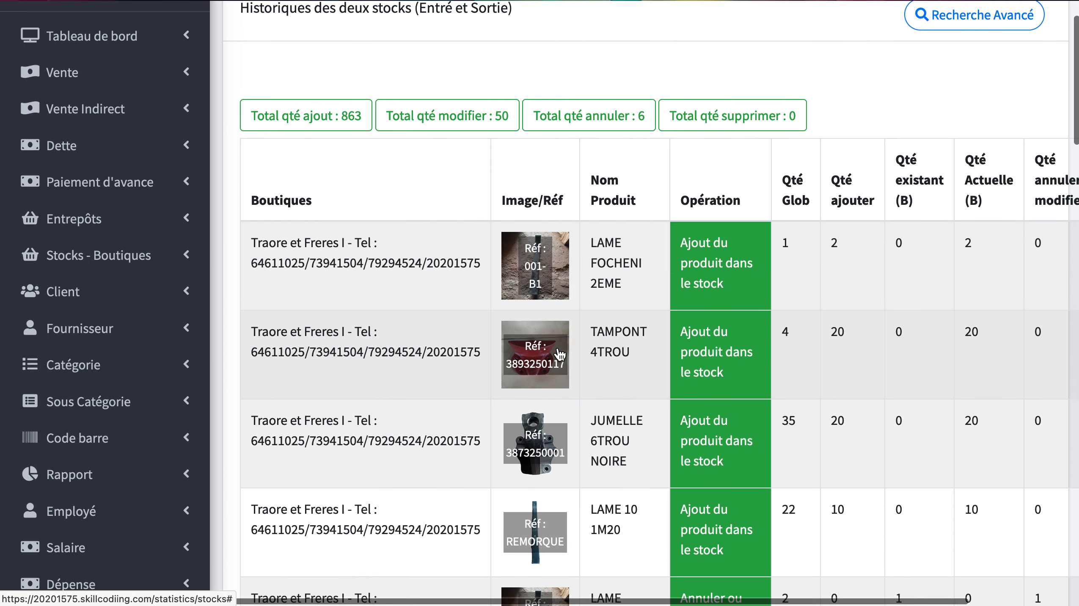
scroll(846, 314, right, 3)
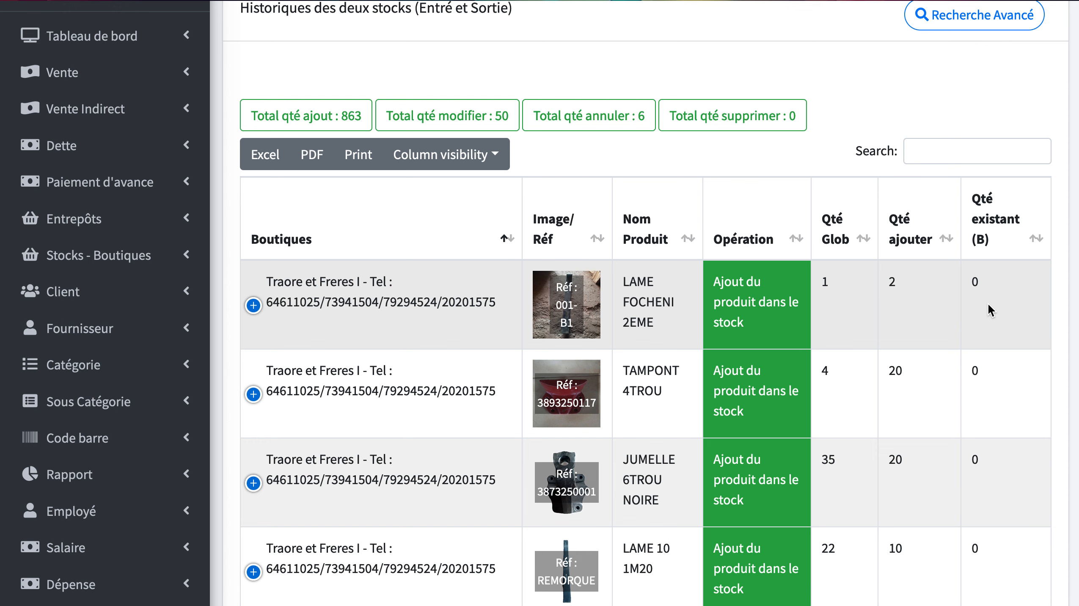
scroll(983, 313, down, 1)
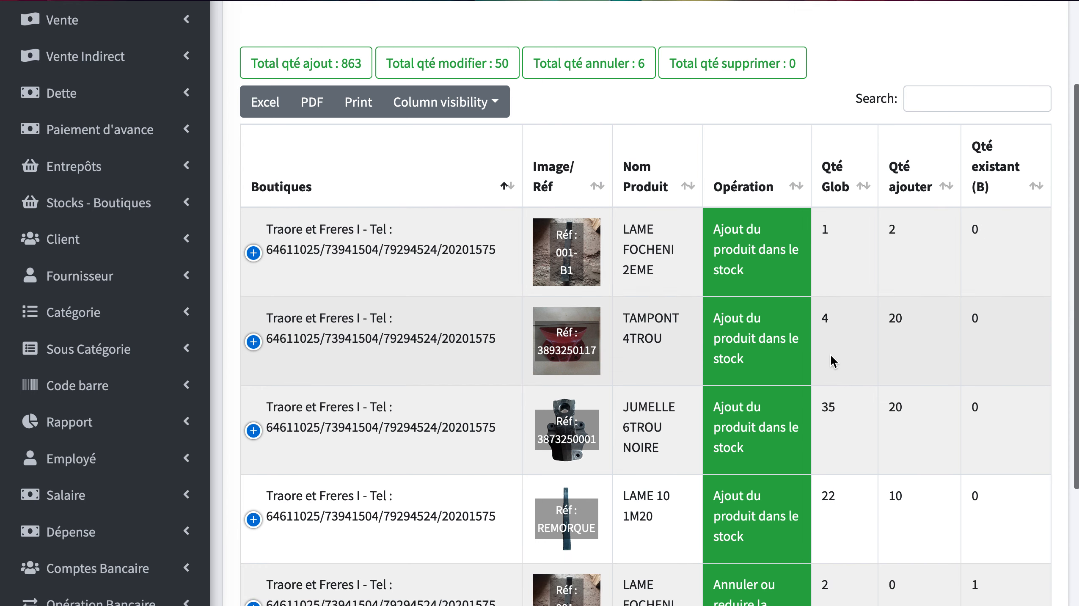
scroll(939, 528, down, 2)
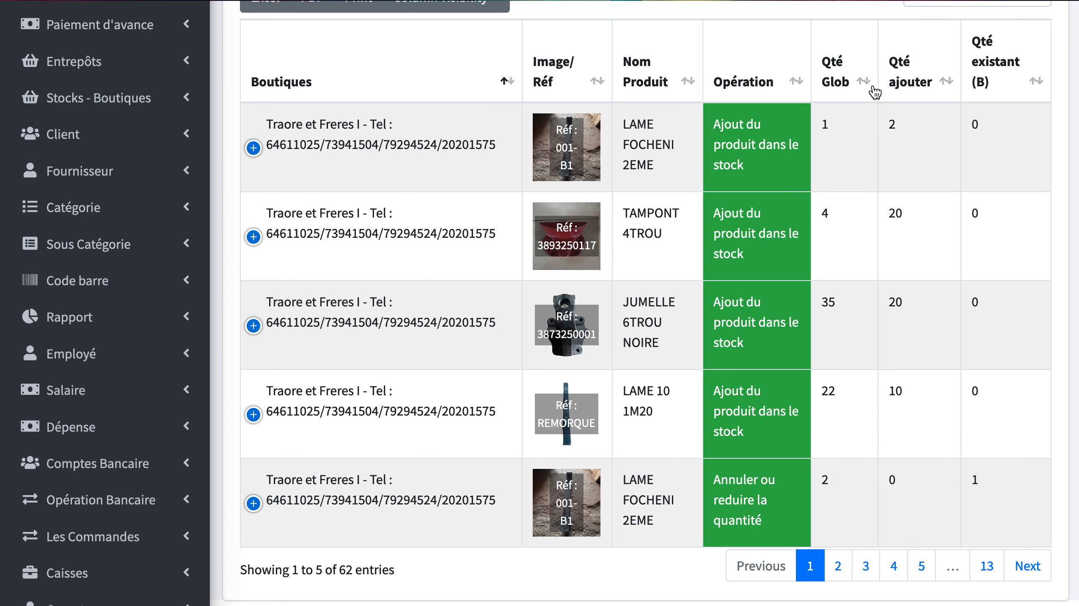
scroll(856, 456, down, 2)
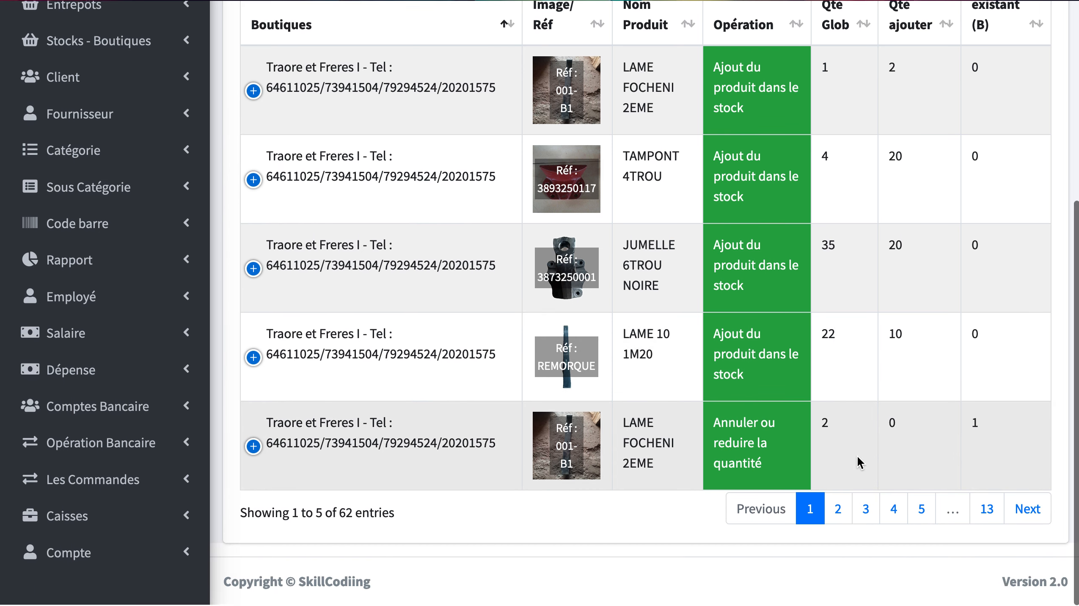
scroll(896, 233, up, 6)
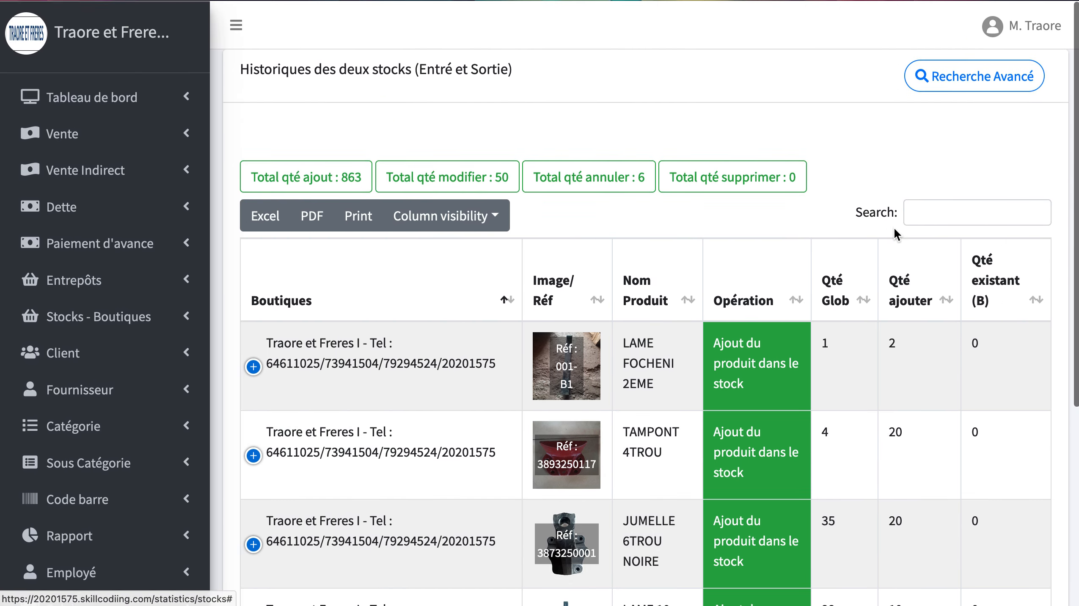
Step: Filter the stock history by the second Traore et Freres I shop and review its recorded stock movements
click(954, 85)
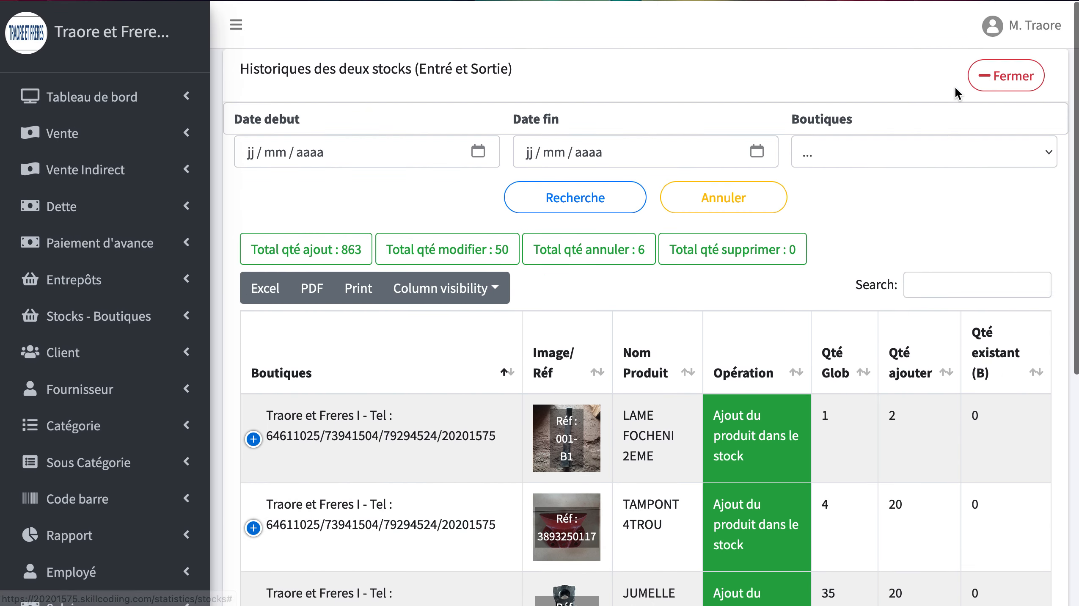
click(883, 153)
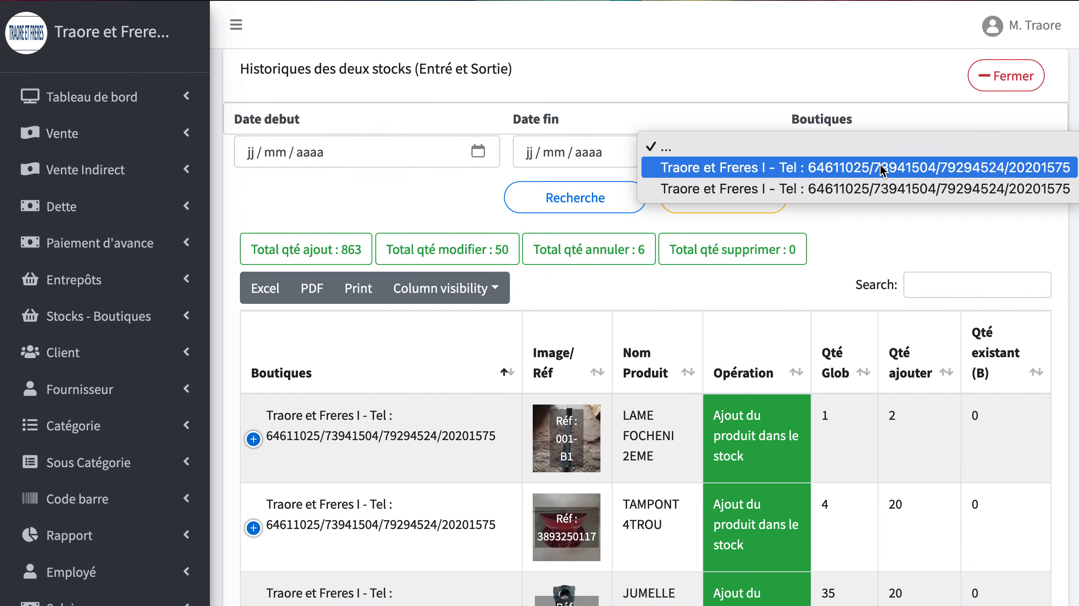
click(881, 167)
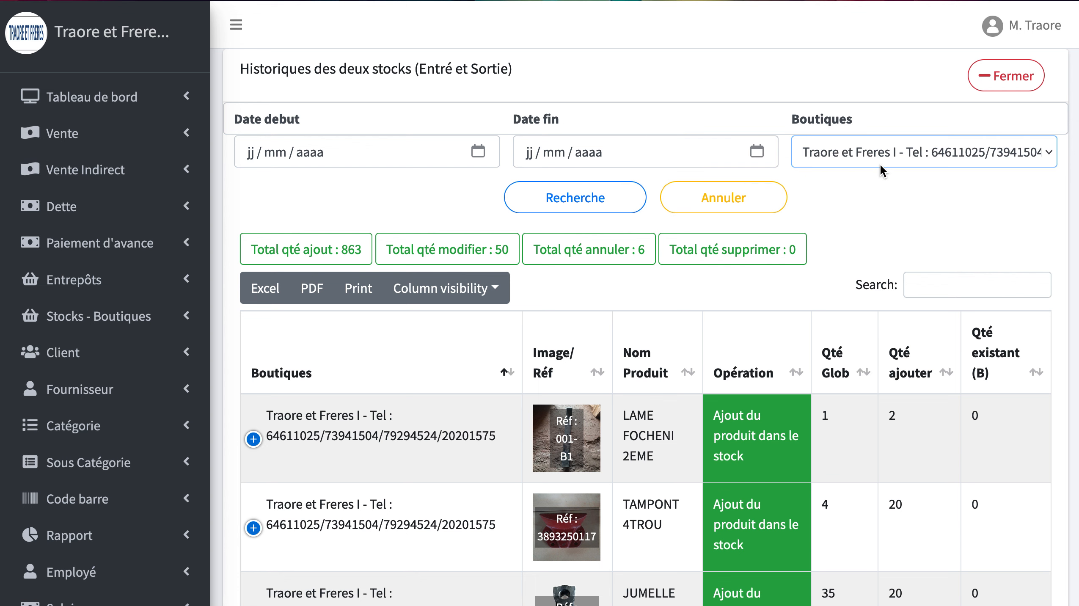
click(878, 145)
click(866, 168)
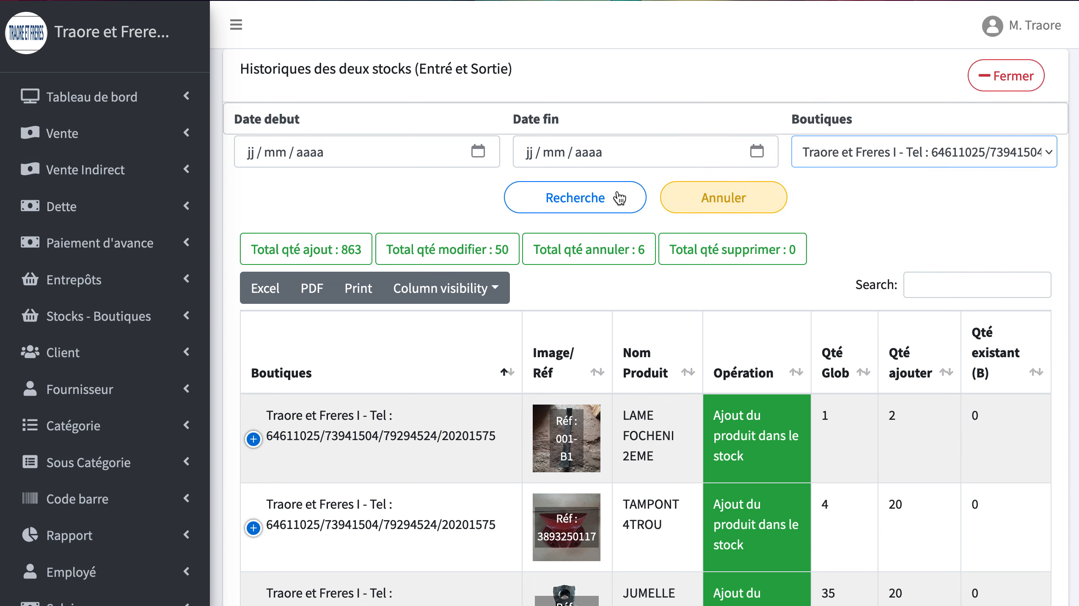
click(578, 196)
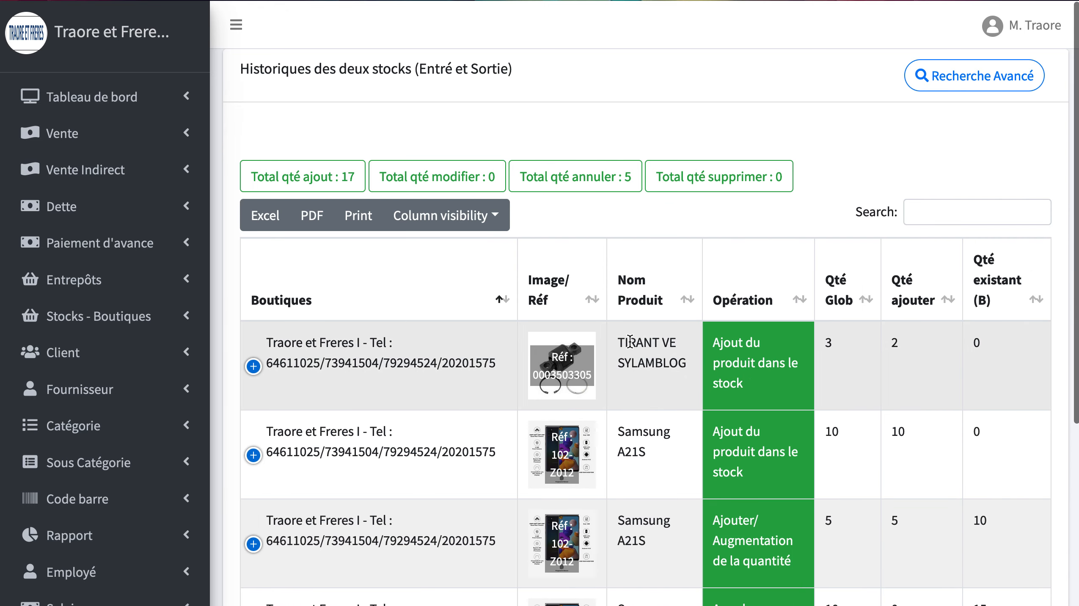
scroll(630, 342, down, 4)
scroll(630, 342, down, 2)
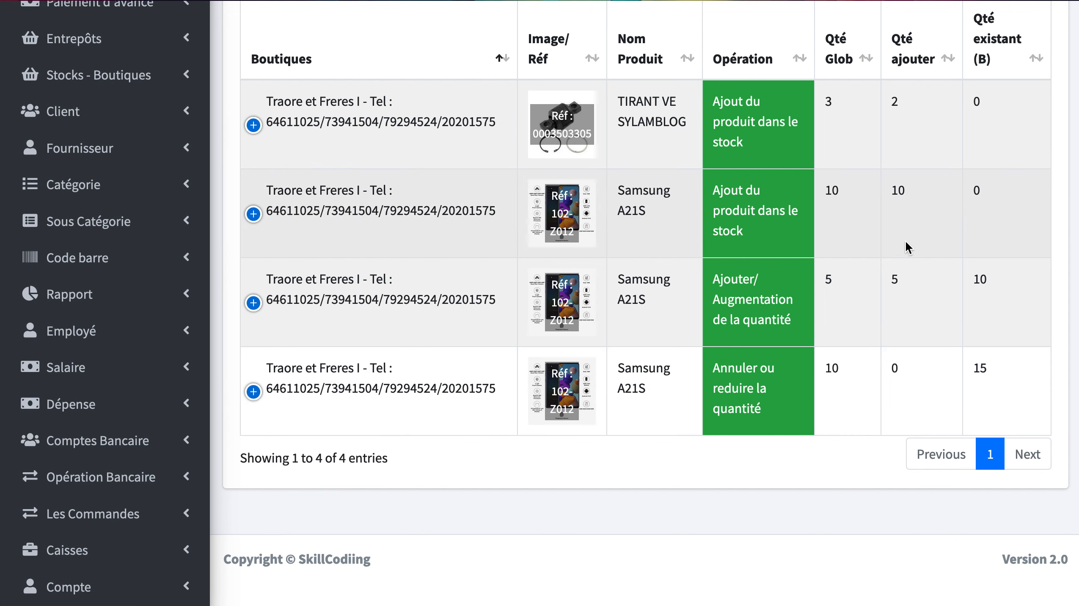
Step: Check the quantity totals and each operation row in the shop's filtered stock history
scroll(906, 240, up, 3)
scroll(907, 242, up, 1)
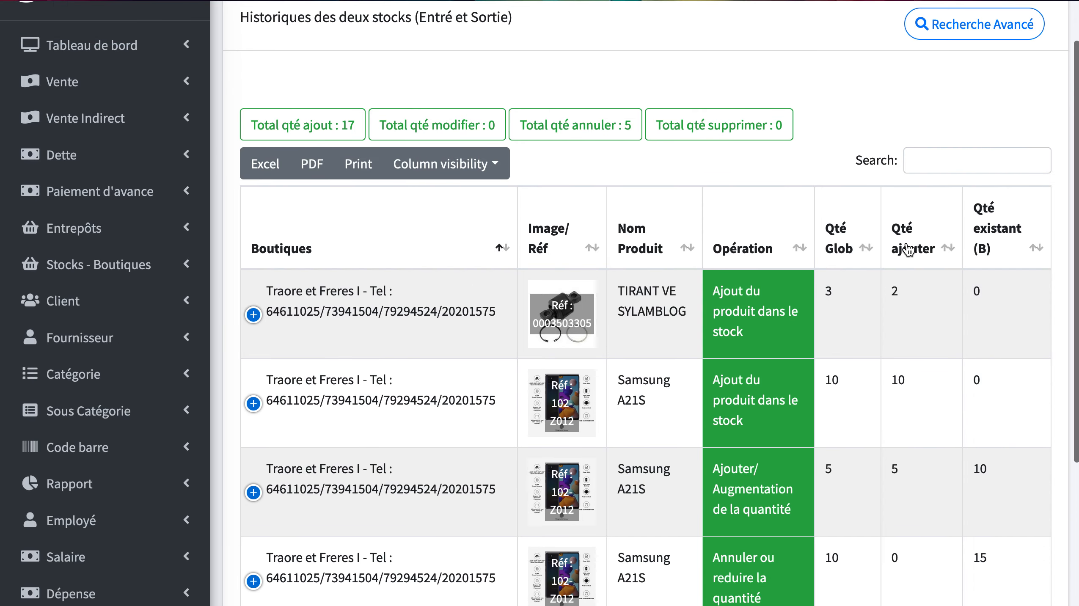
scroll(907, 248, down, 4)
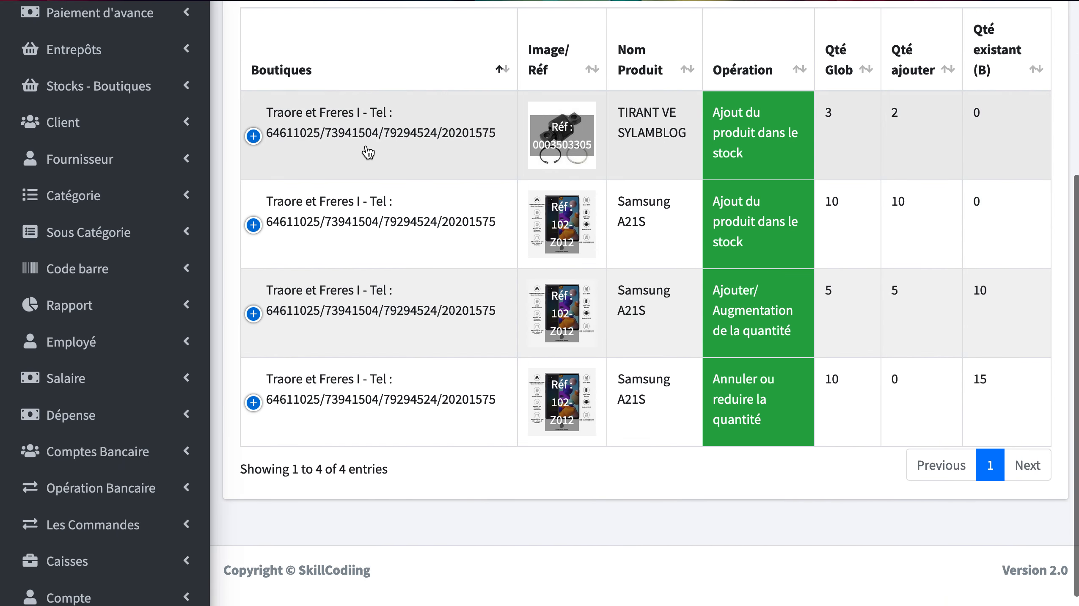
scroll(314, 127, up, 5)
scroll(525, 115, down, 1)
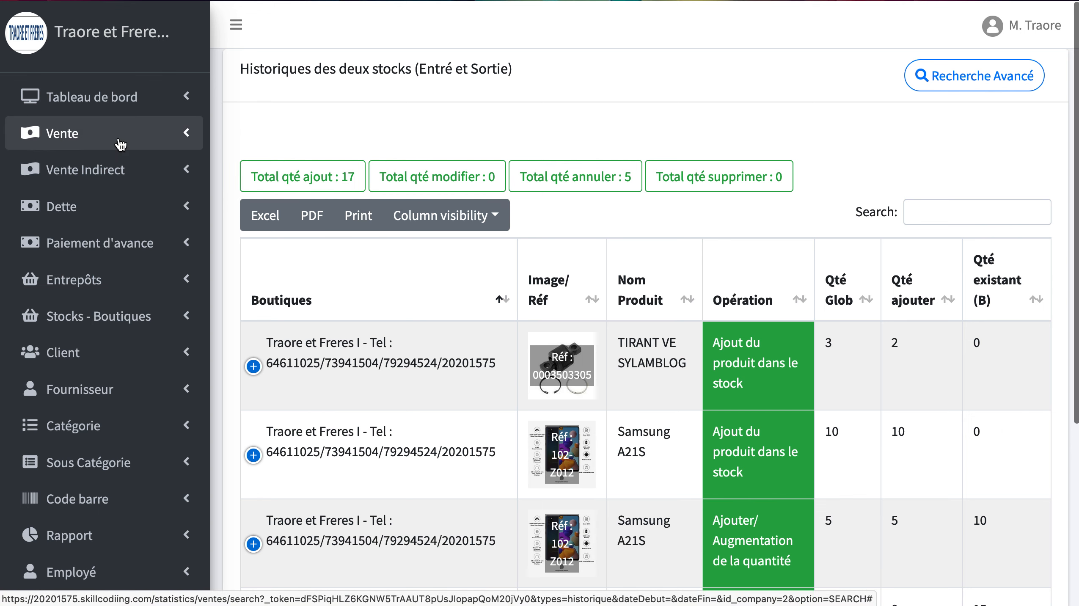
Step: Open the employee list, view the listed employee's details, and close them
scroll(102, 323, down, 5)
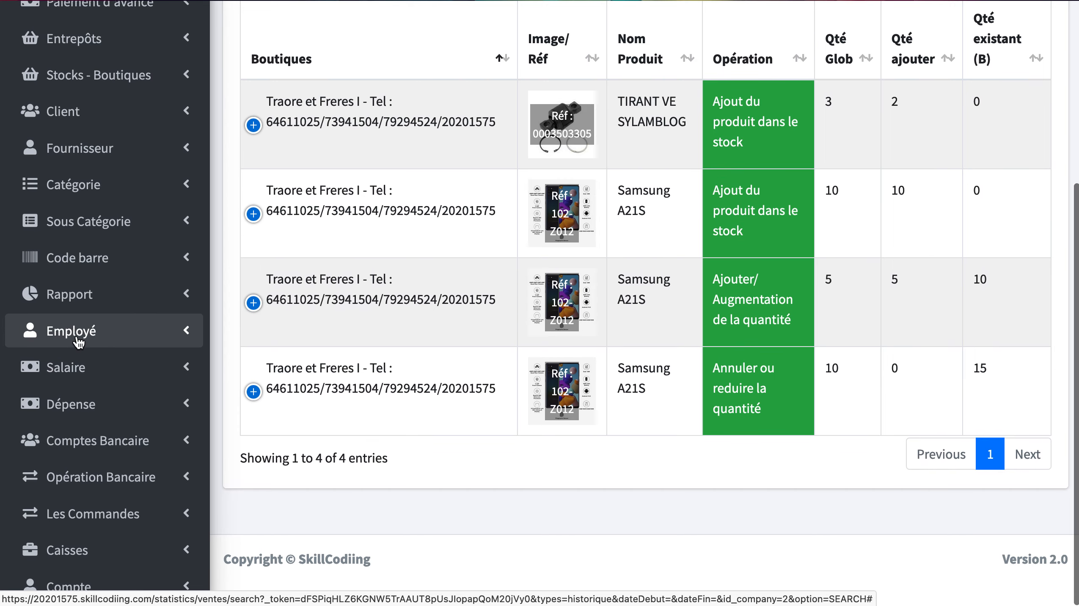
click(63, 340)
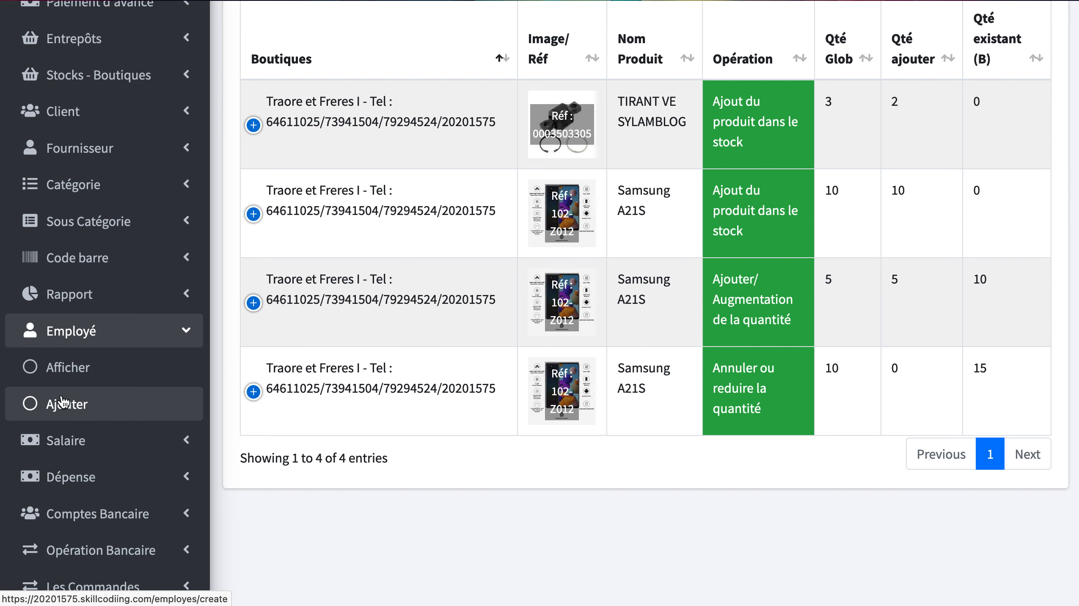
click(80, 370)
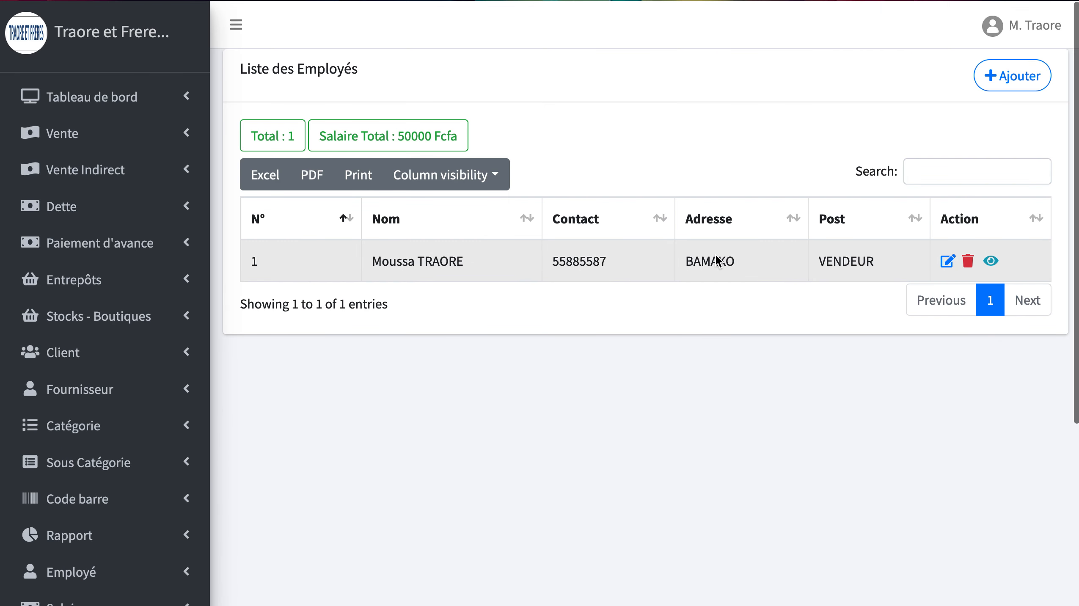
click(991, 263)
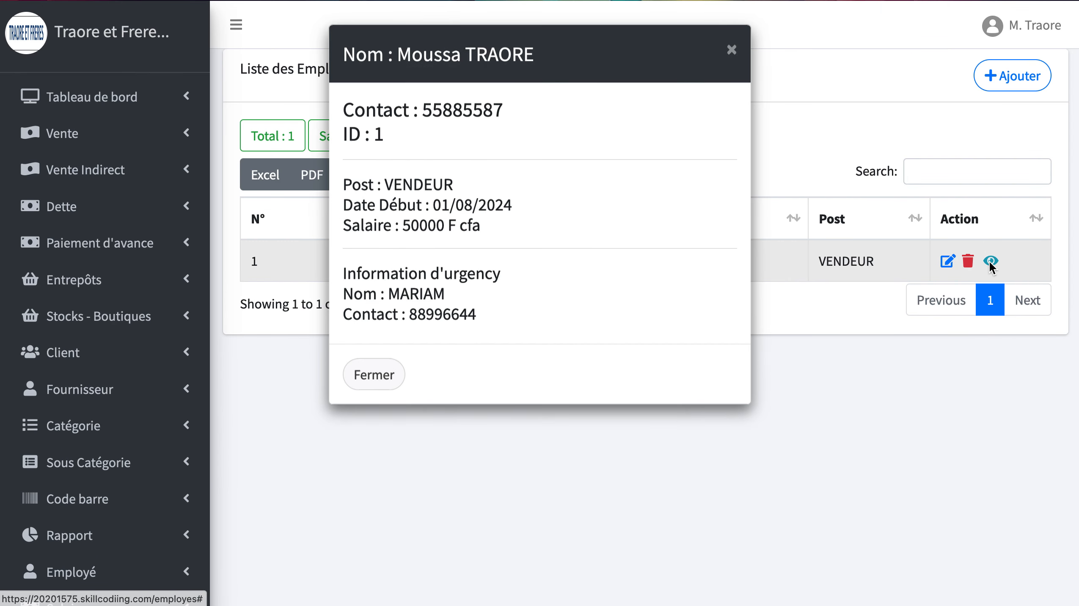
click(731, 50)
Step: Open the new employee form, examine its position, salary and emergency contact fields, and cancel it
click(994, 90)
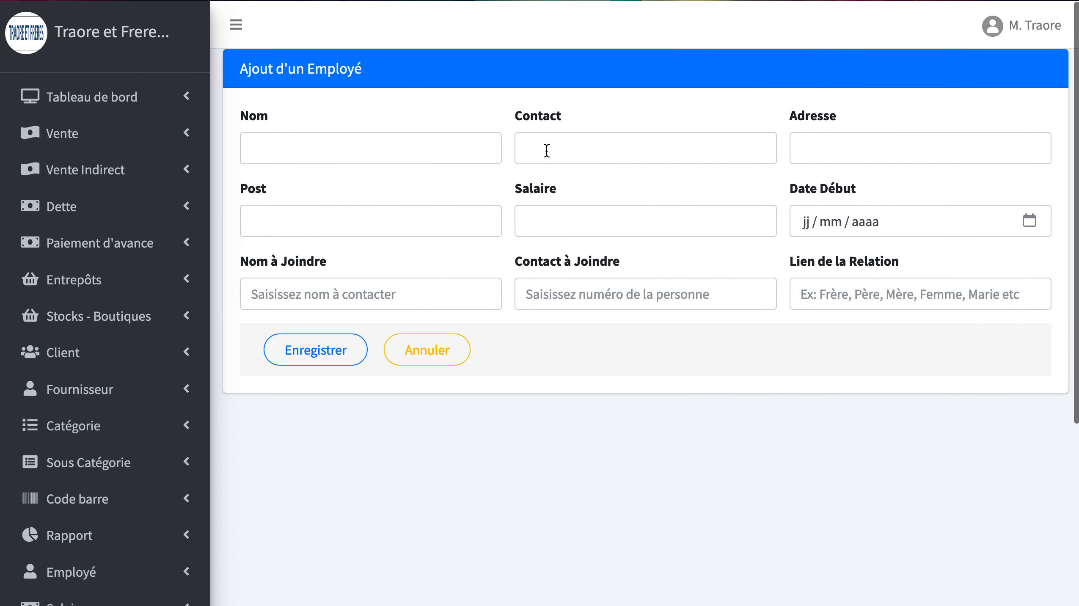
click(418, 216)
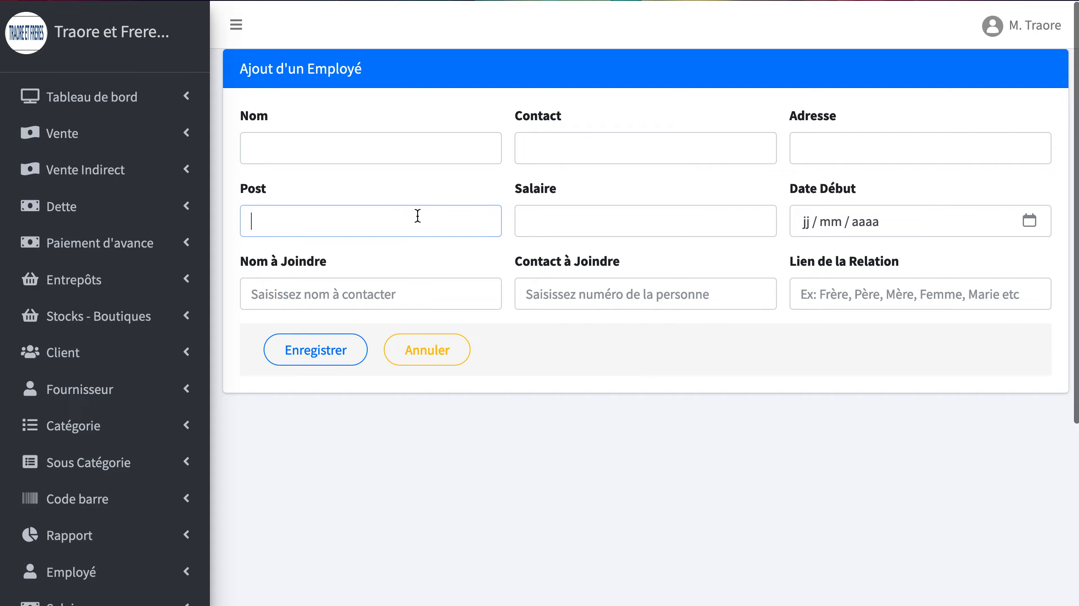
click(606, 234)
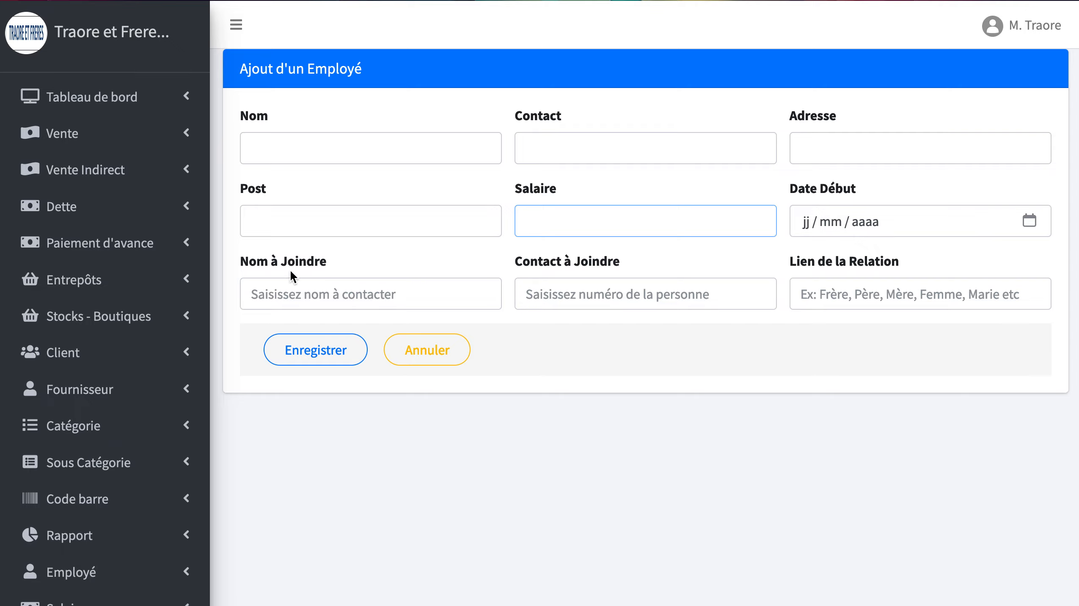
click(354, 298)
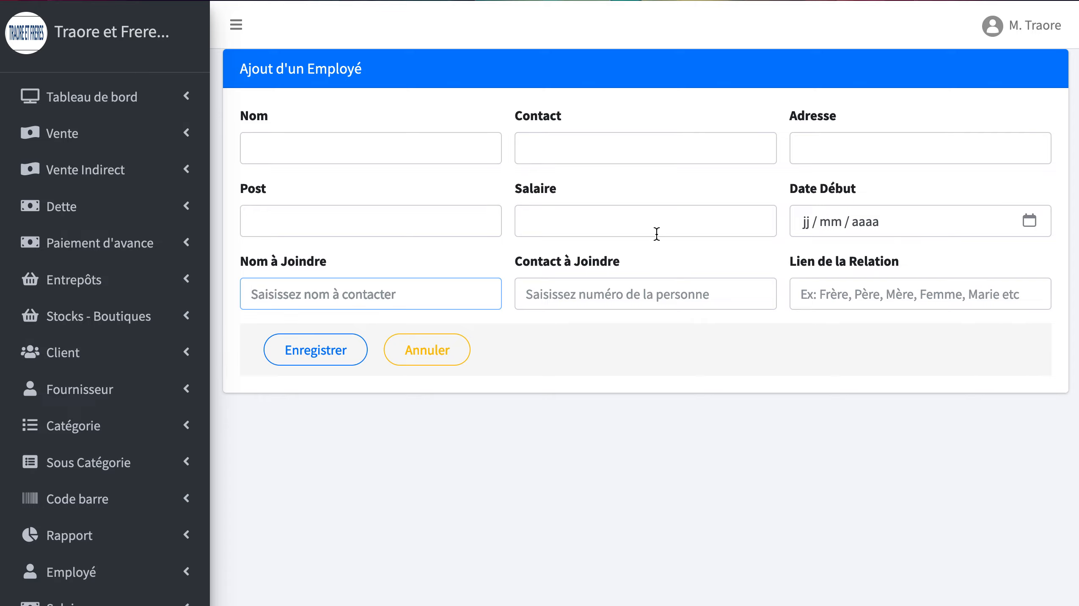
click(431, 355)
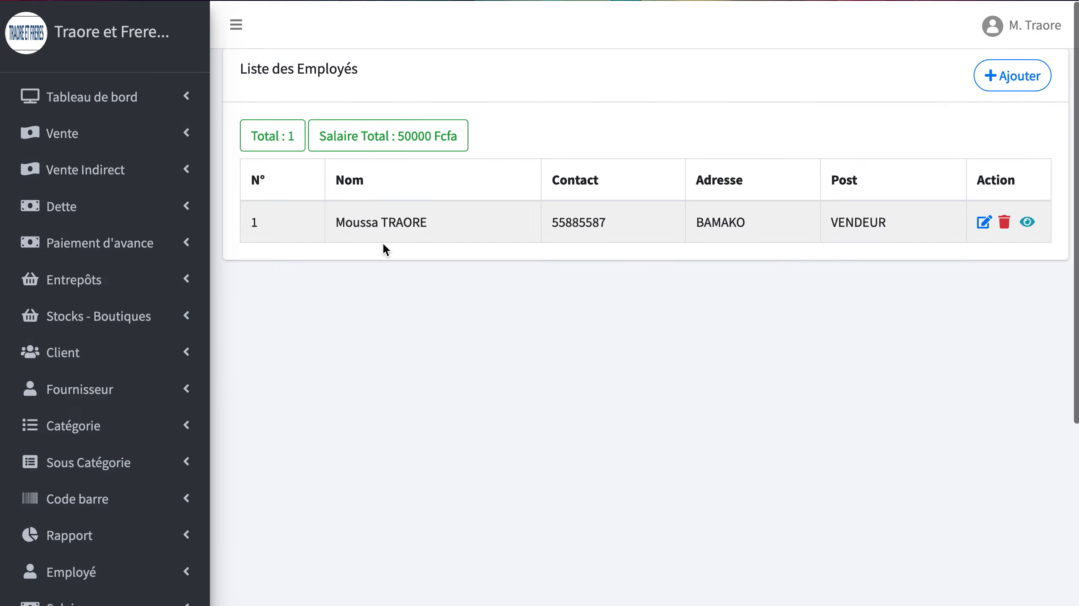
Step: Open the list of employee salaries
scroll(111, 434, down, 4)
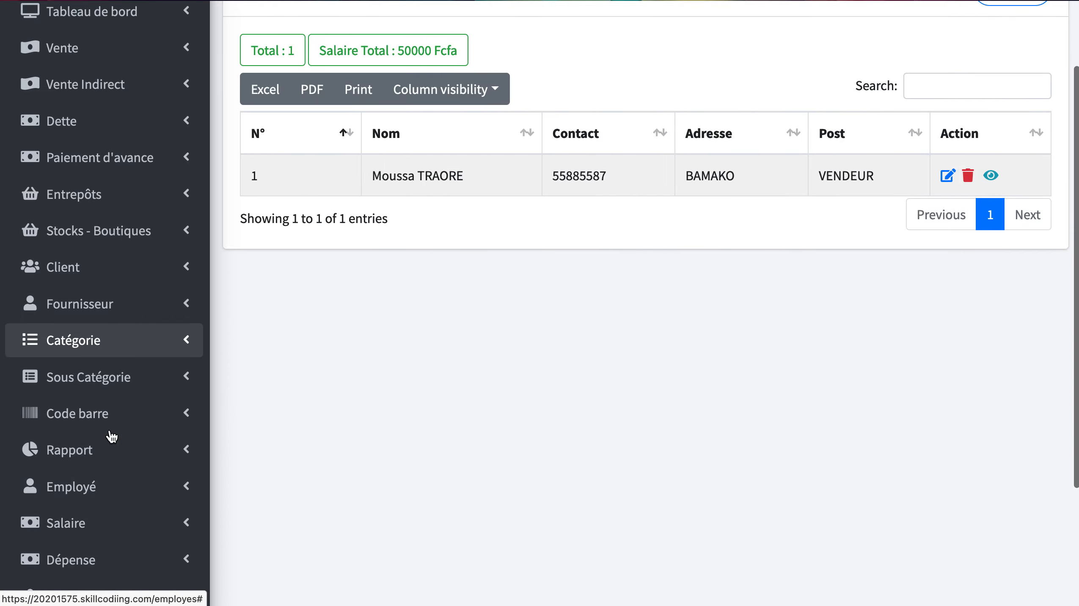
scroll(112, 436, down, 2)
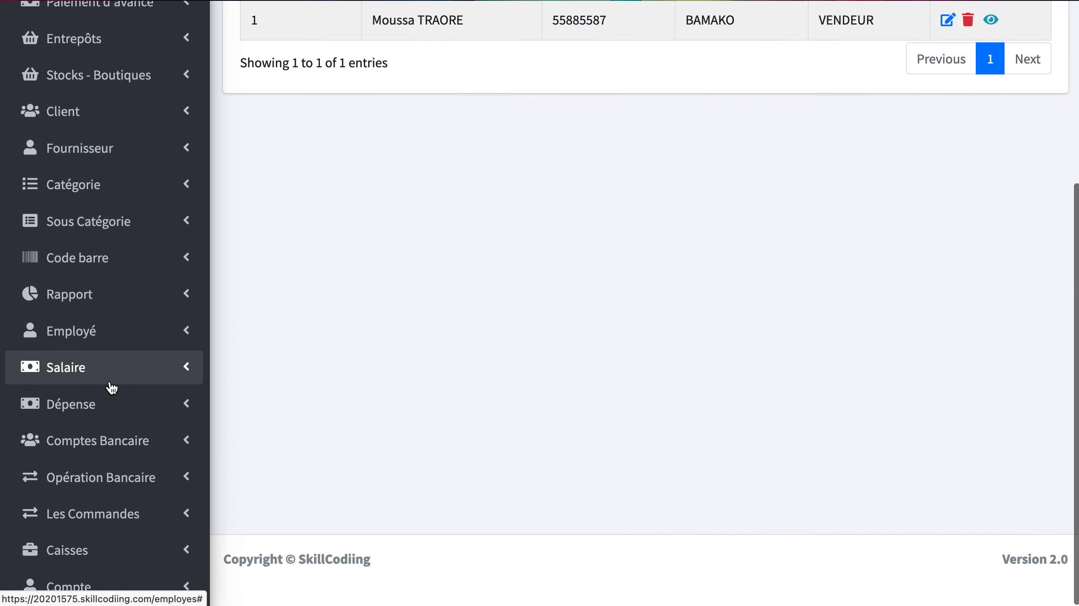
click(108, 379)
click(95, 410)
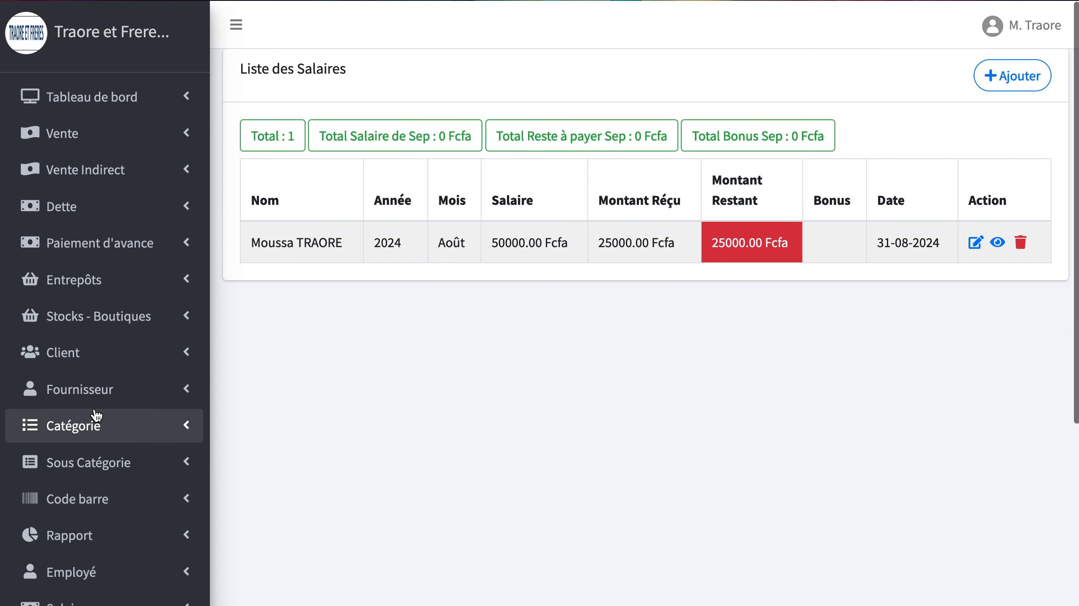
Step: Open a new salary entry, select the listed employee, examine the received amount, year, month and bonus fields, and cancel it
click(1005, 81)
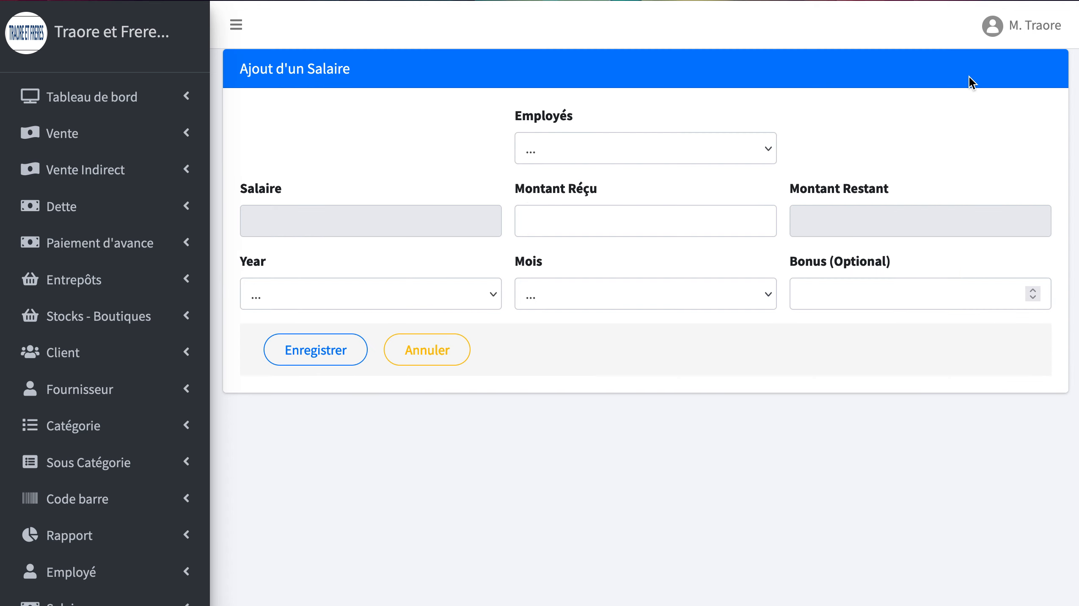
click(701, 149)
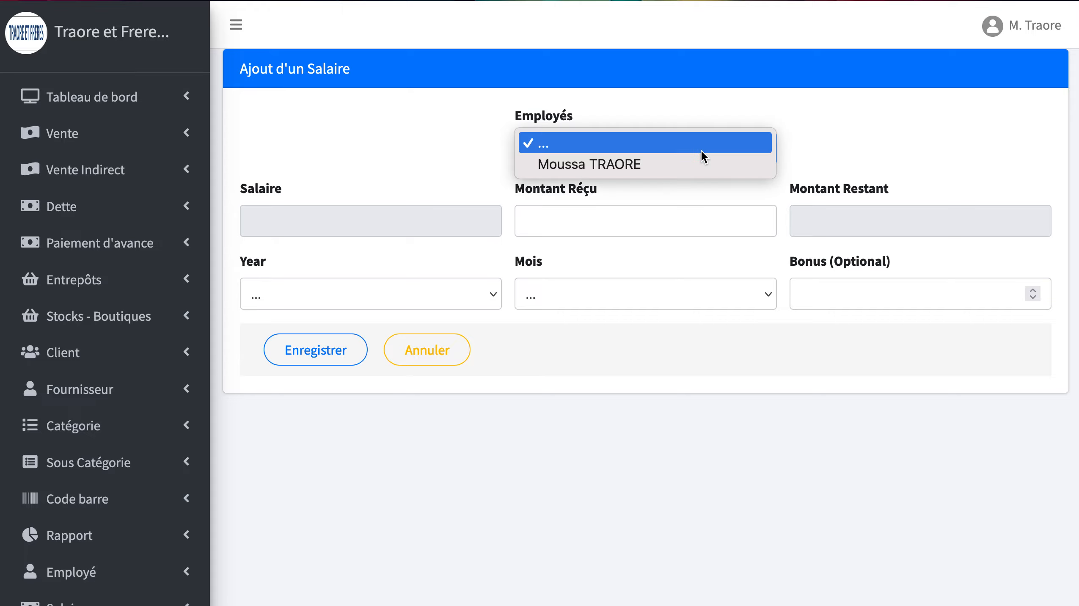
click(675, 164)
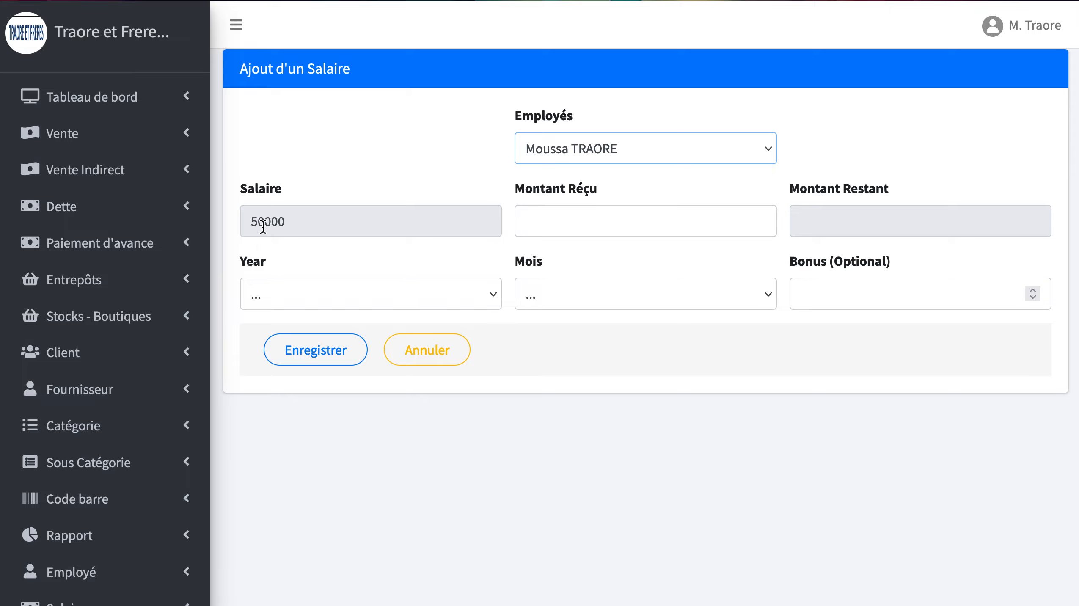
click(569, 218)
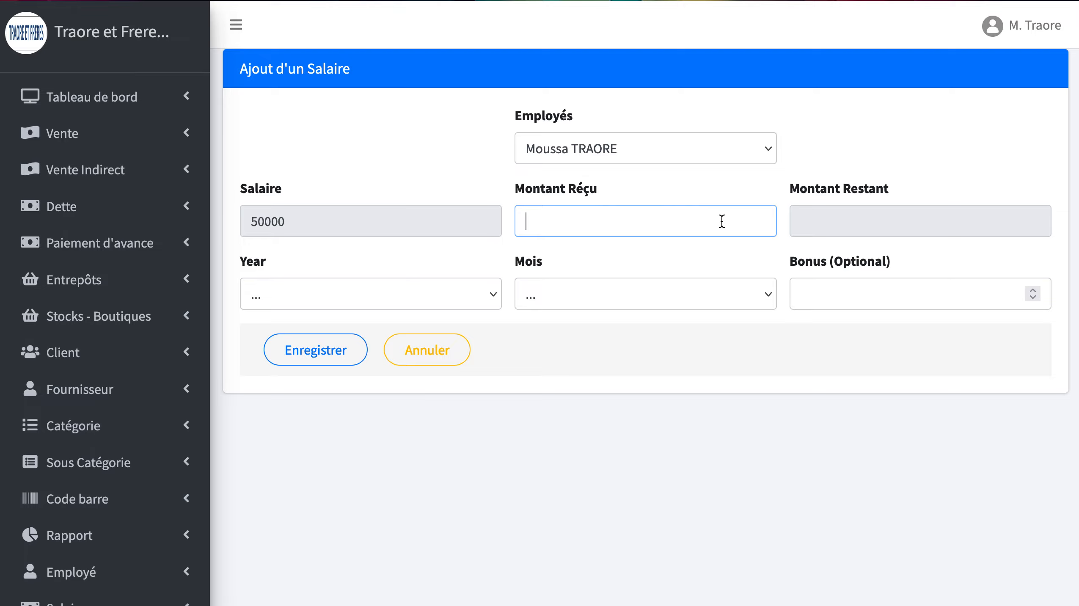
click(494, 295)
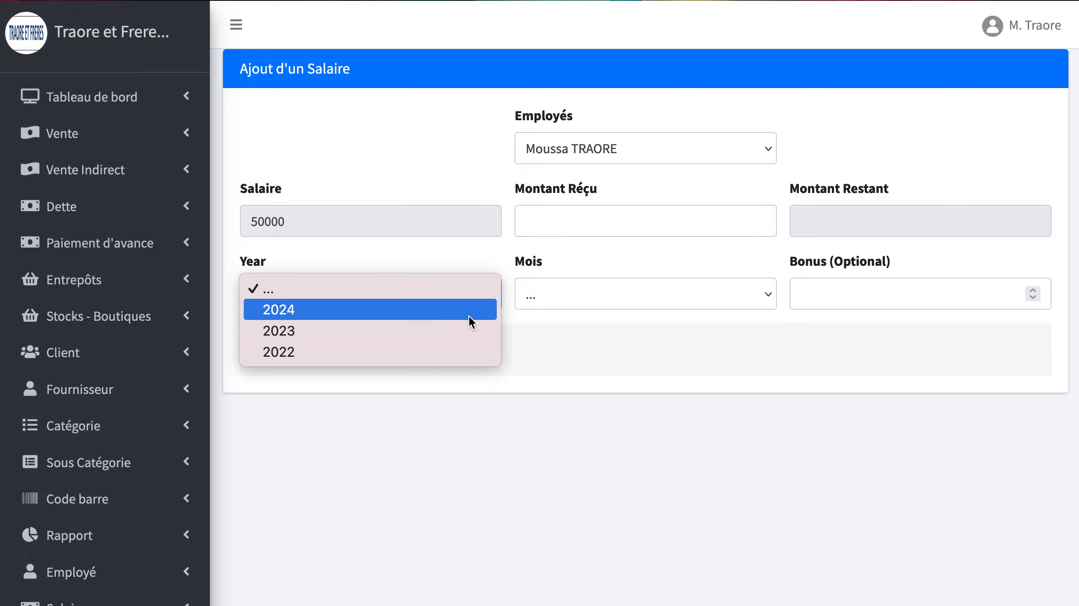
click(673, 314)
click(672, 300)
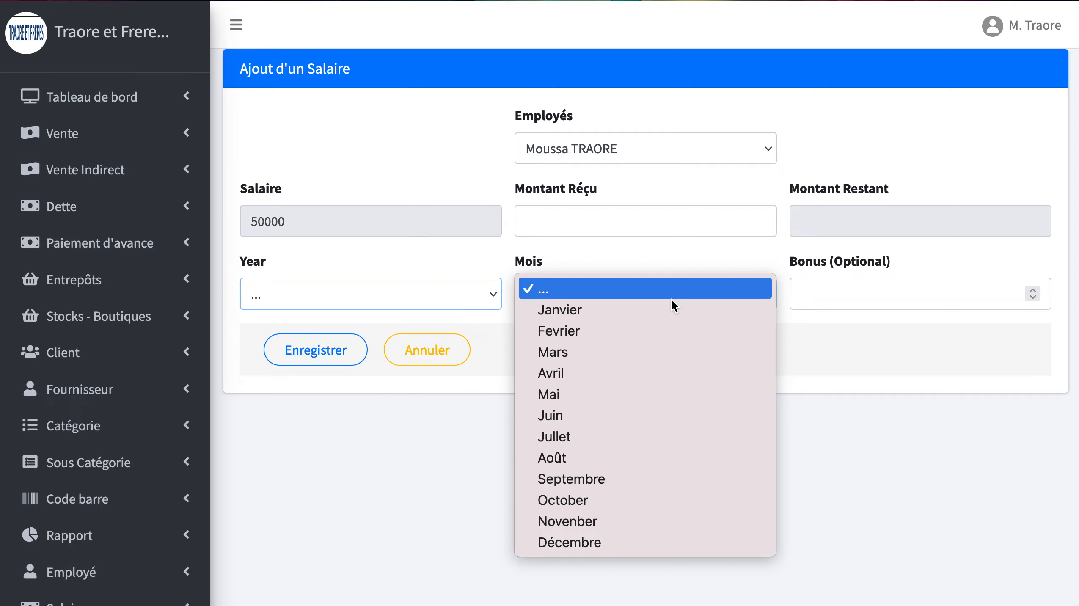
click(882, 329)
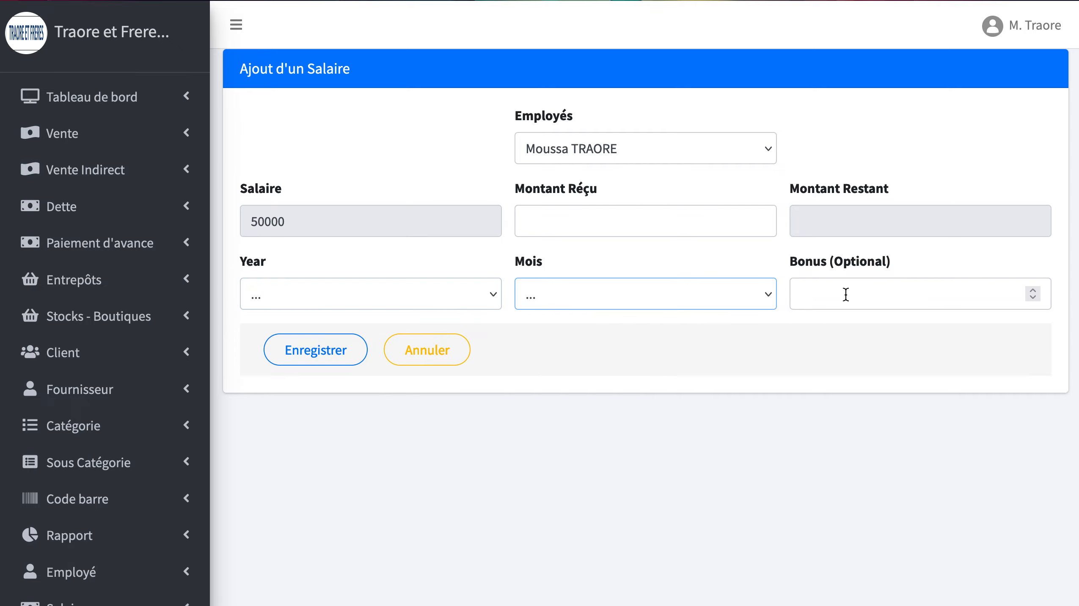
click(439, 351)
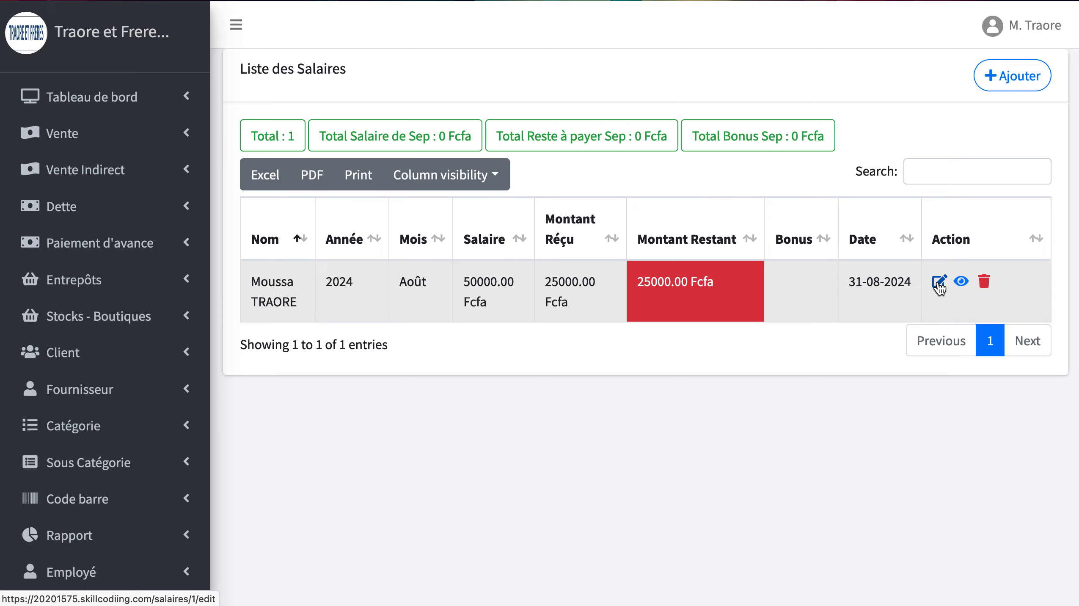
Step: View the remaining salary payment dialog for the August 2024 salary and close it without entering an amount
click(962, 283)
click(580, 226)
click(933, 310)
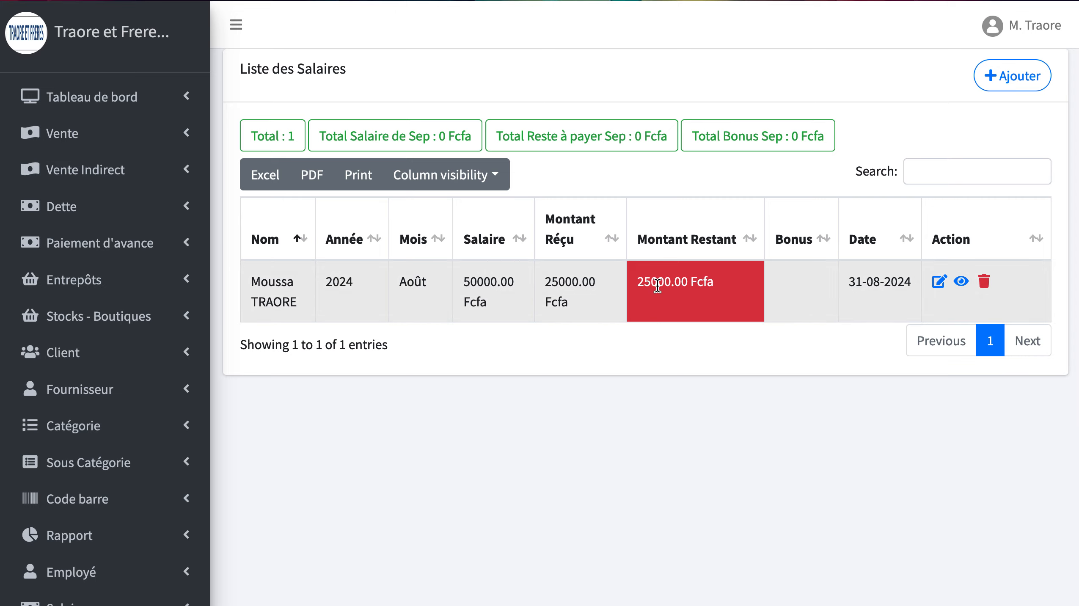
click(961, 281)
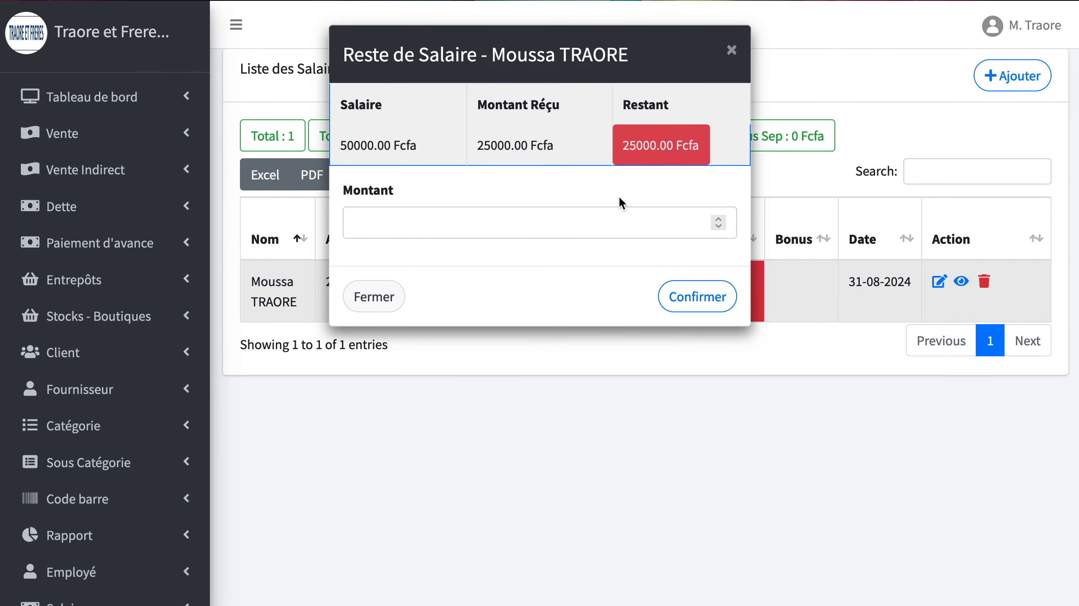
click(580, 226)
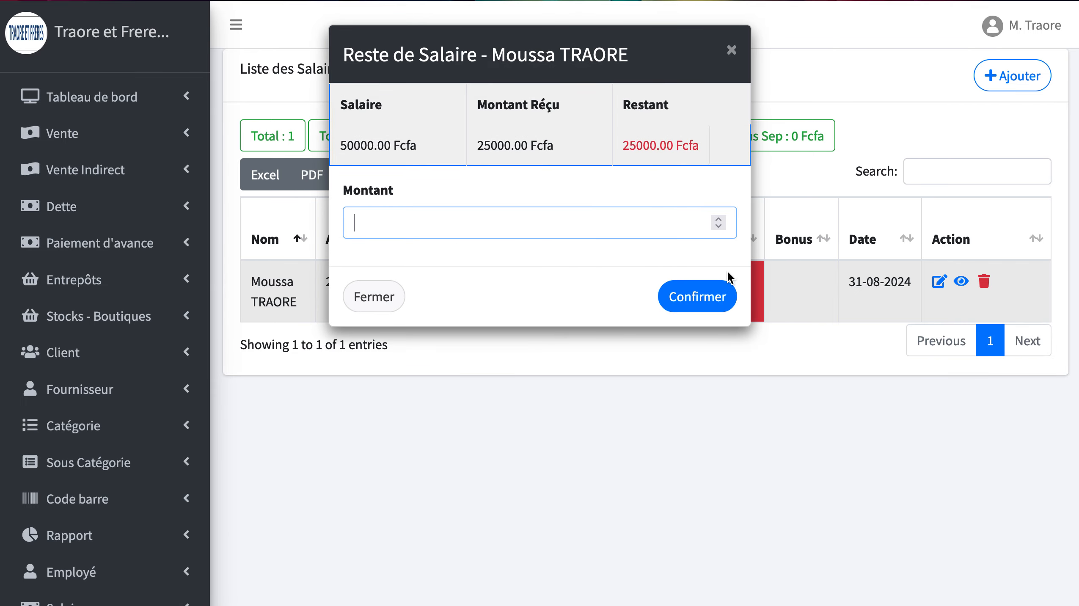
click(732, 50)
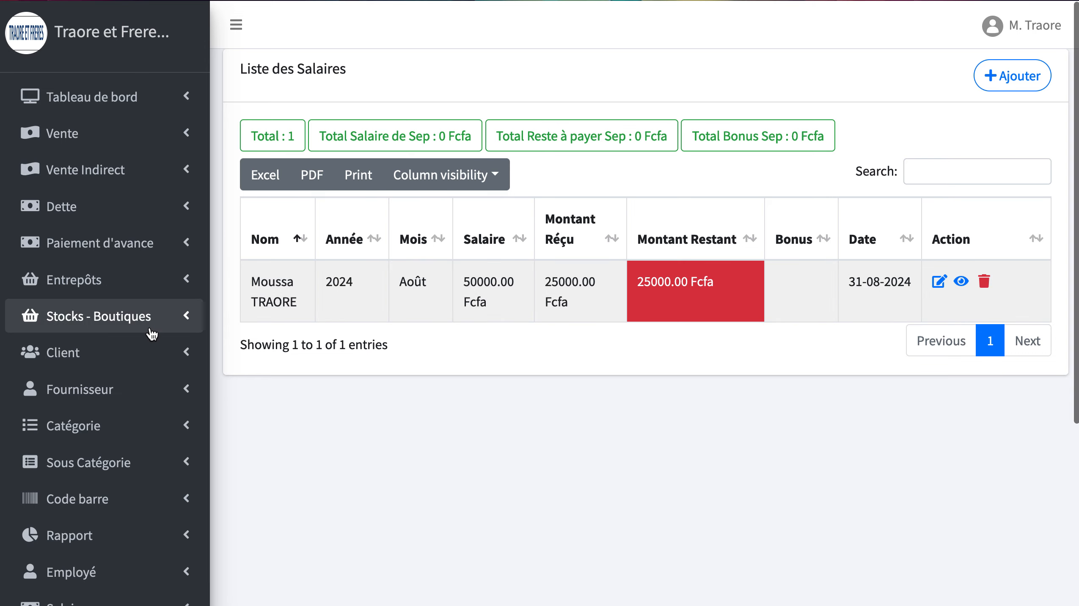
Step: Open the list of expenses
scroll(152, 336, down, 2)
scroll(152, 335, down, 5)
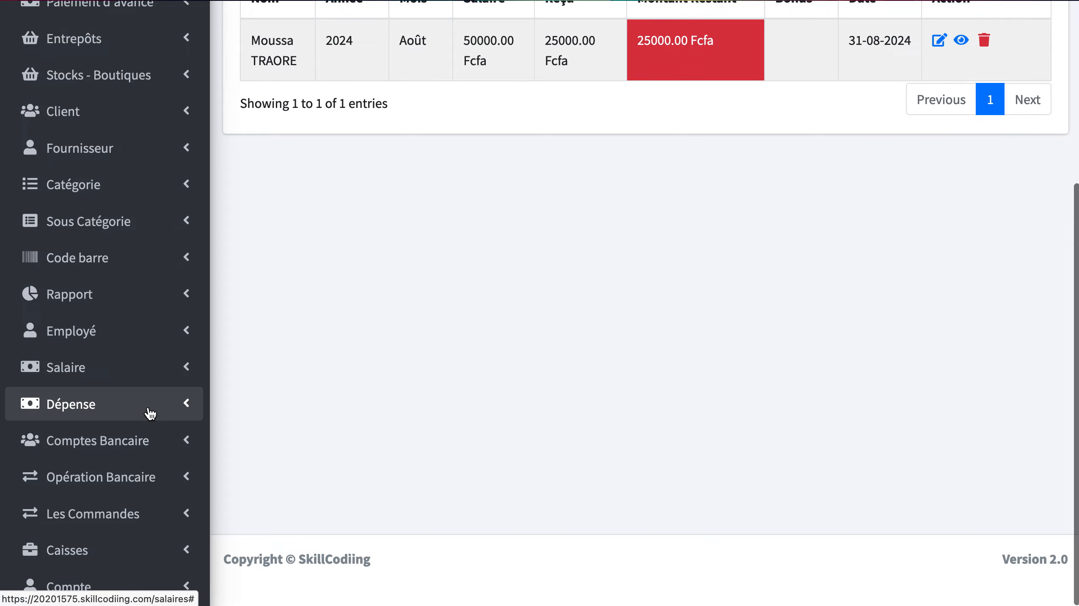
scroll(123, 414, down, 1)
click(193, 413)
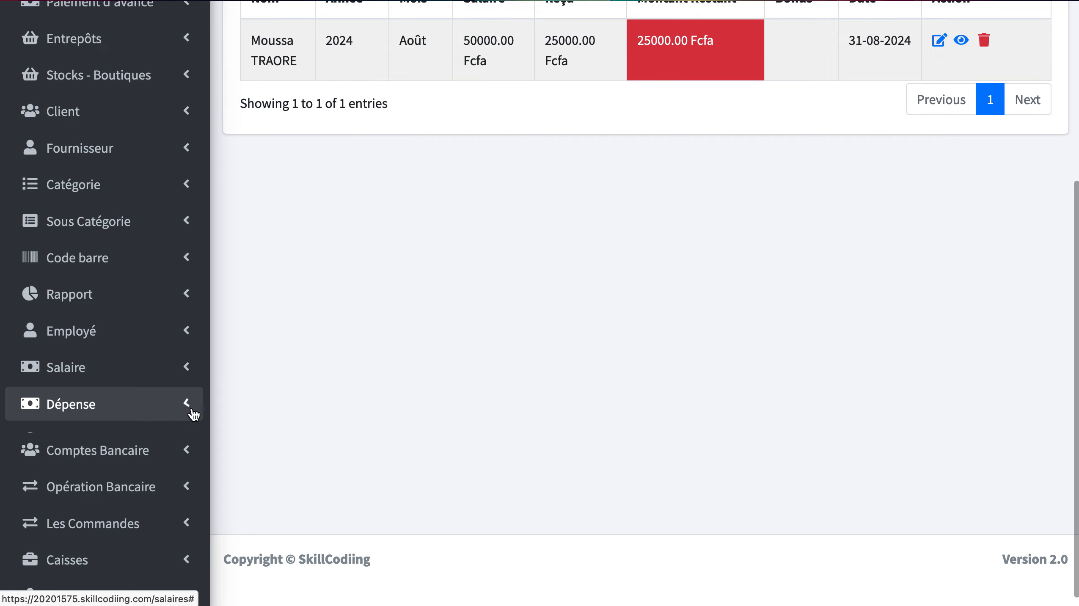
click(152, 445)
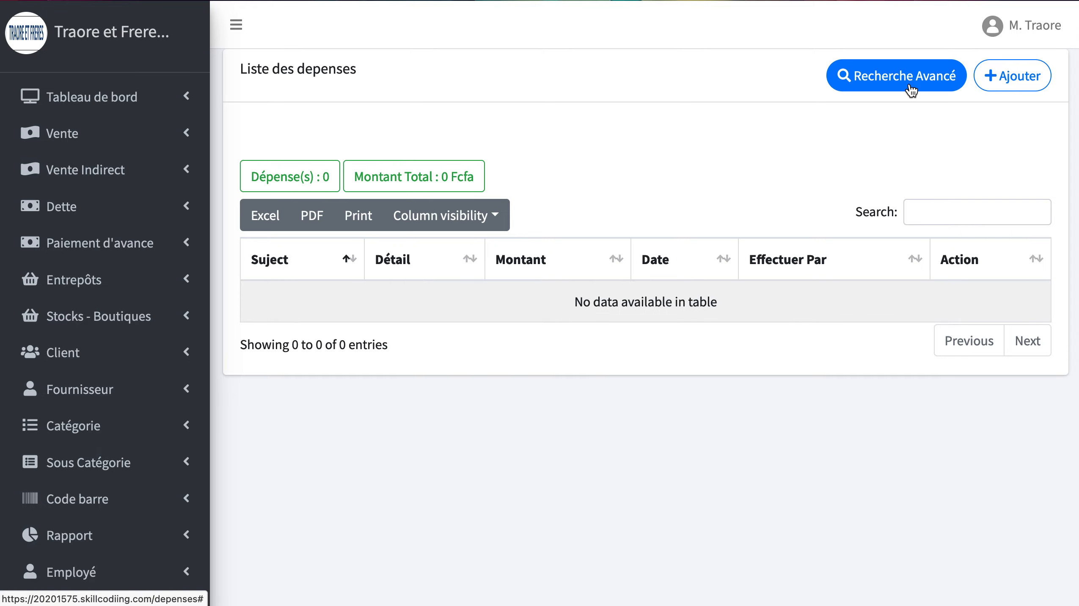
Step: Open a new expense form, examine its subject, details, total amount, date and performed-by fields, and cancel it
click(1004, 72)
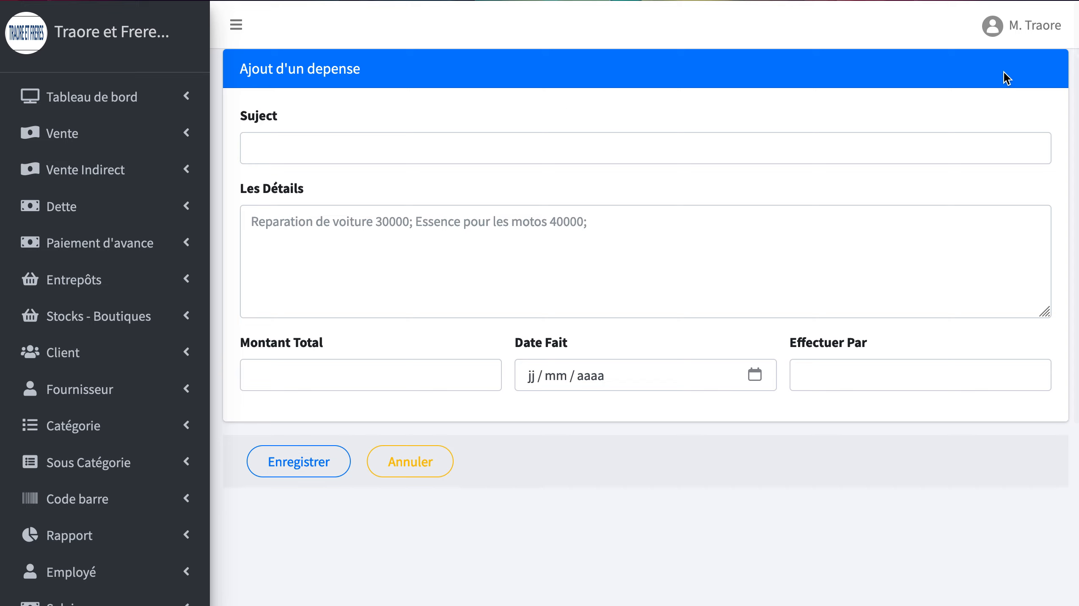
click(410, 157)
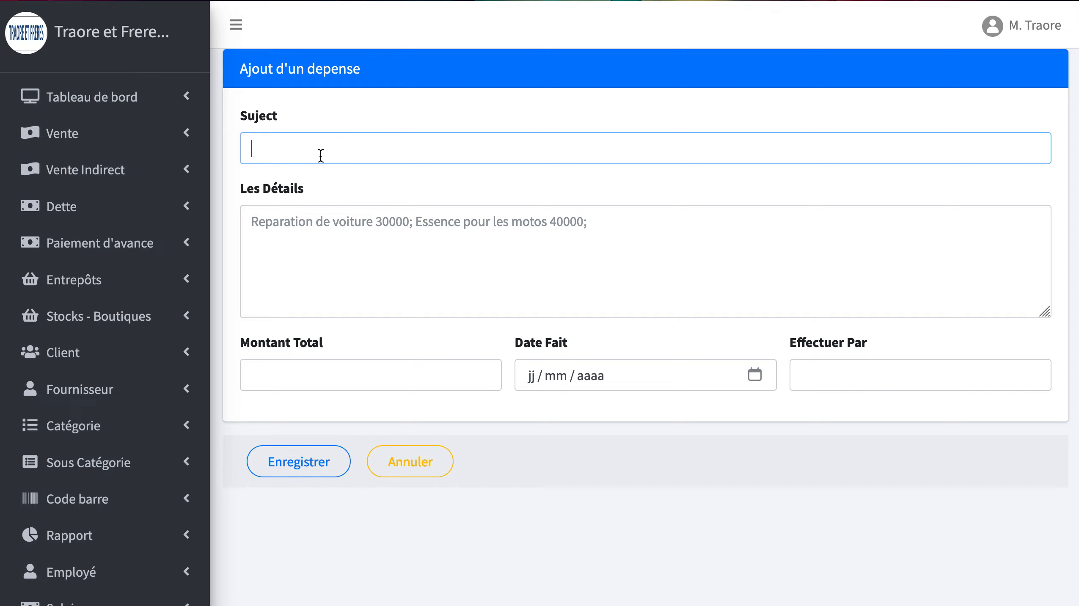
click(286, 145)
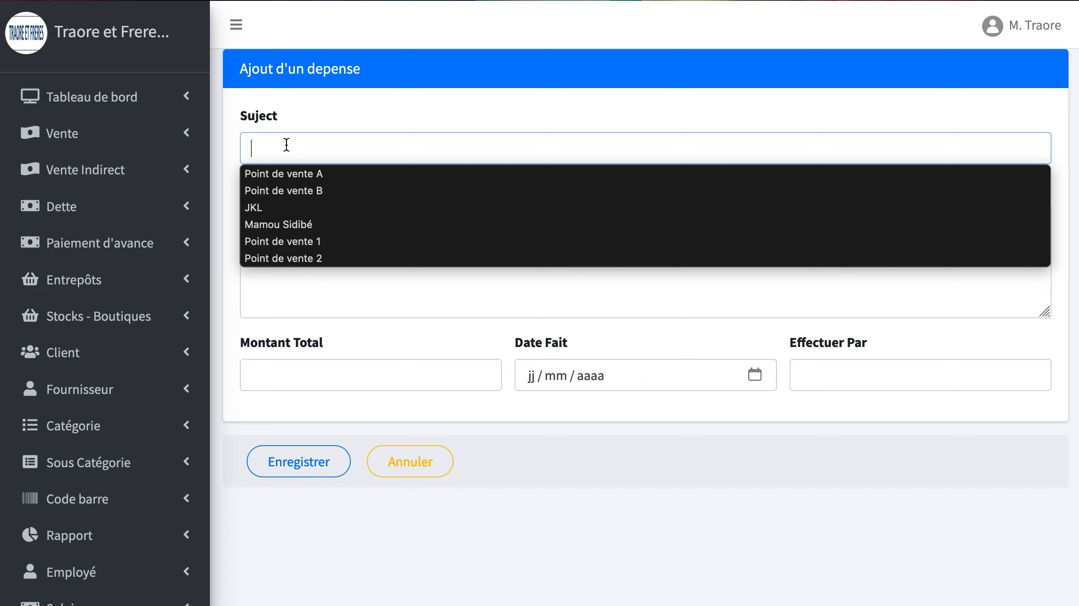
click(285, 145)
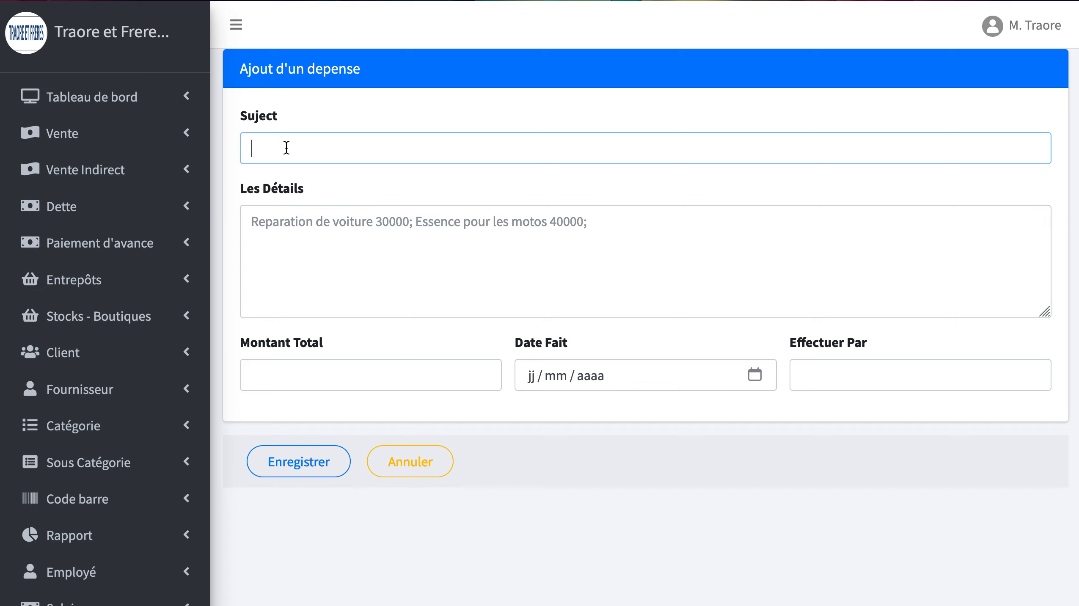
click(359, 272)
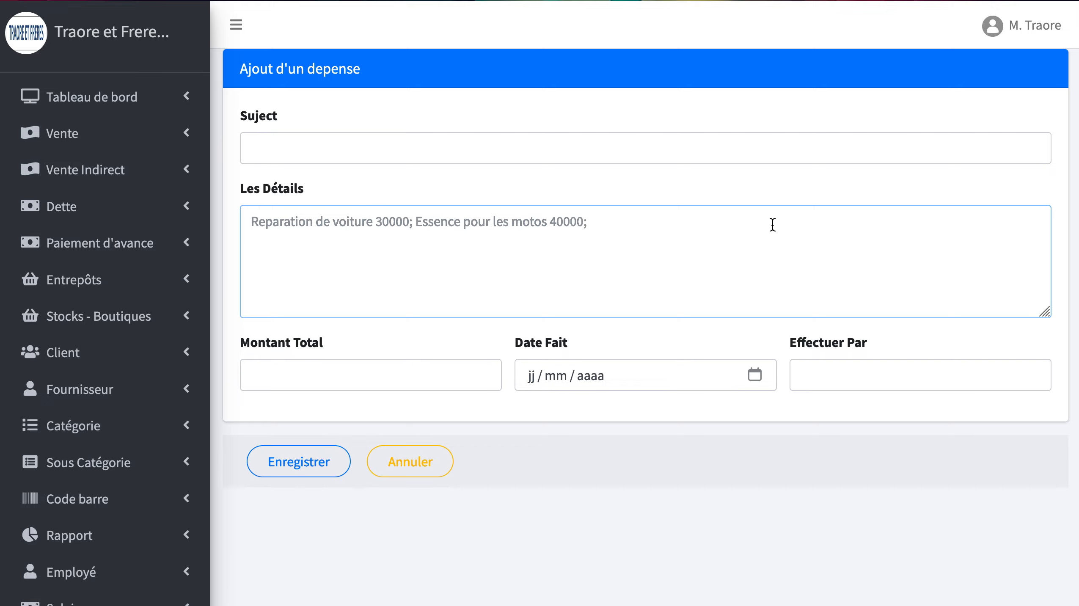
click(259, 372)
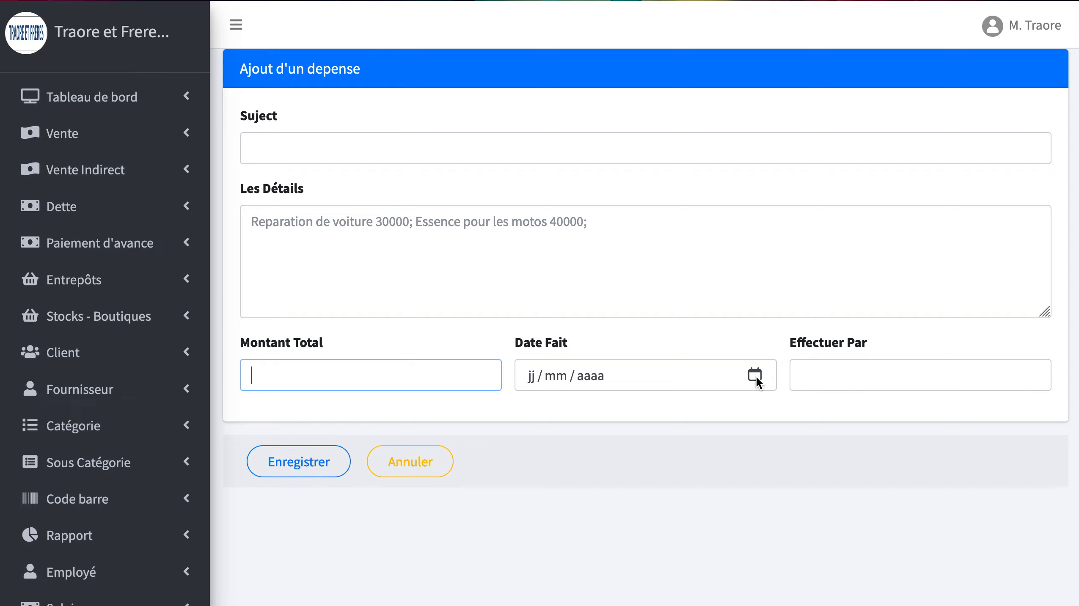
click(867, 365)
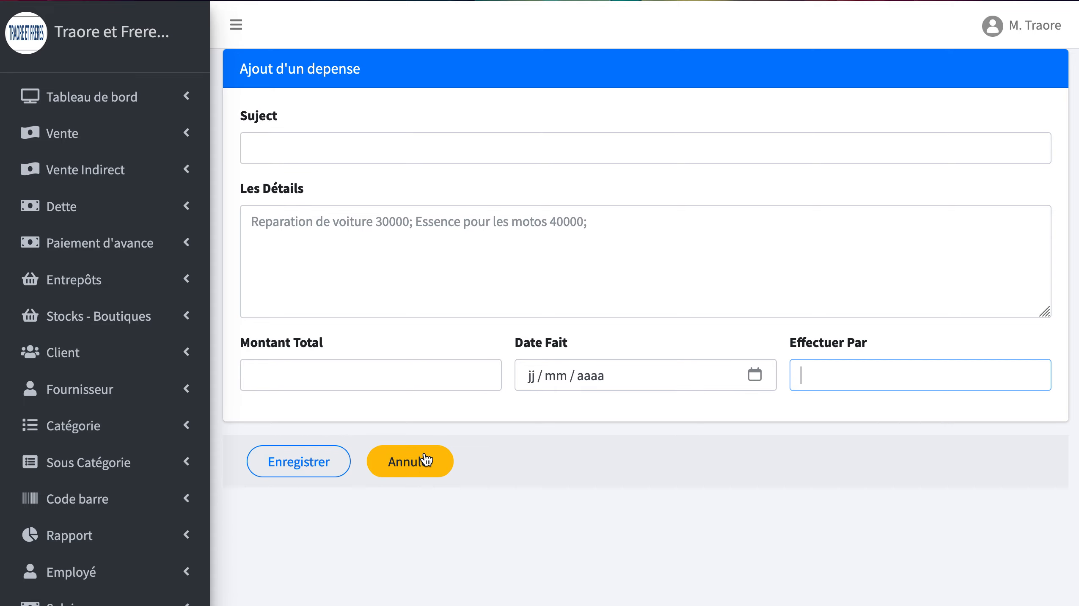
click(410, 462)
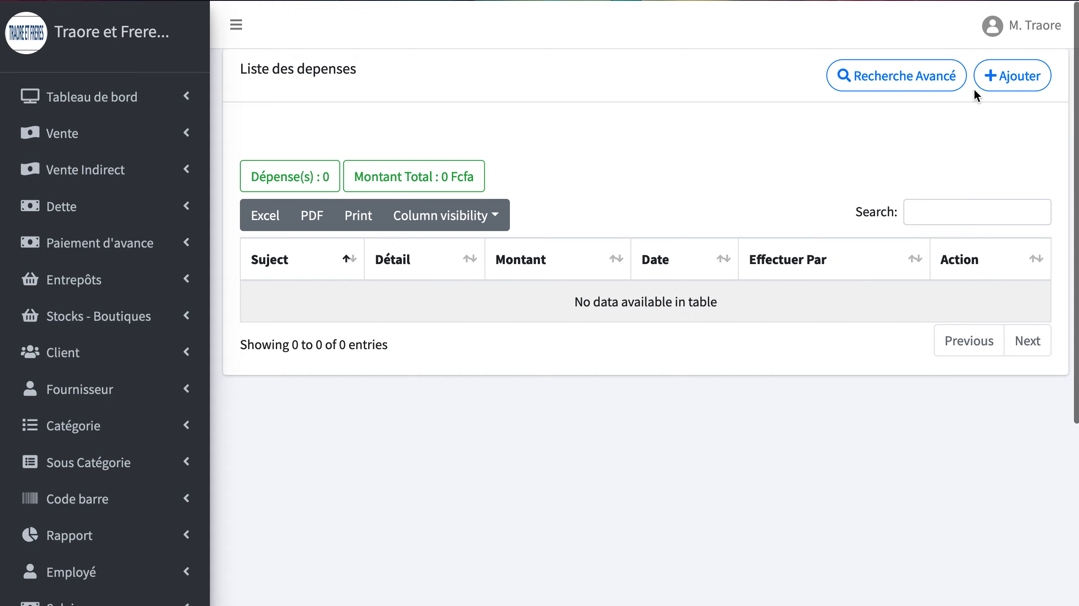
Step: Start a new expense and set its subject to "Achat de materiel"
click(1015, 78)
click(374, 147)
text(A)
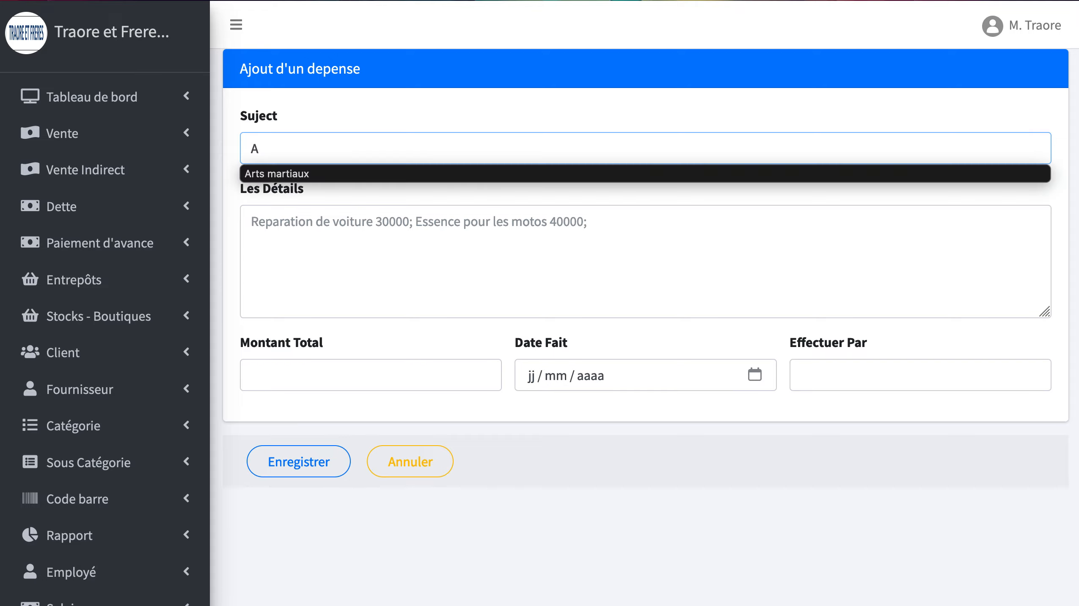
text(c)
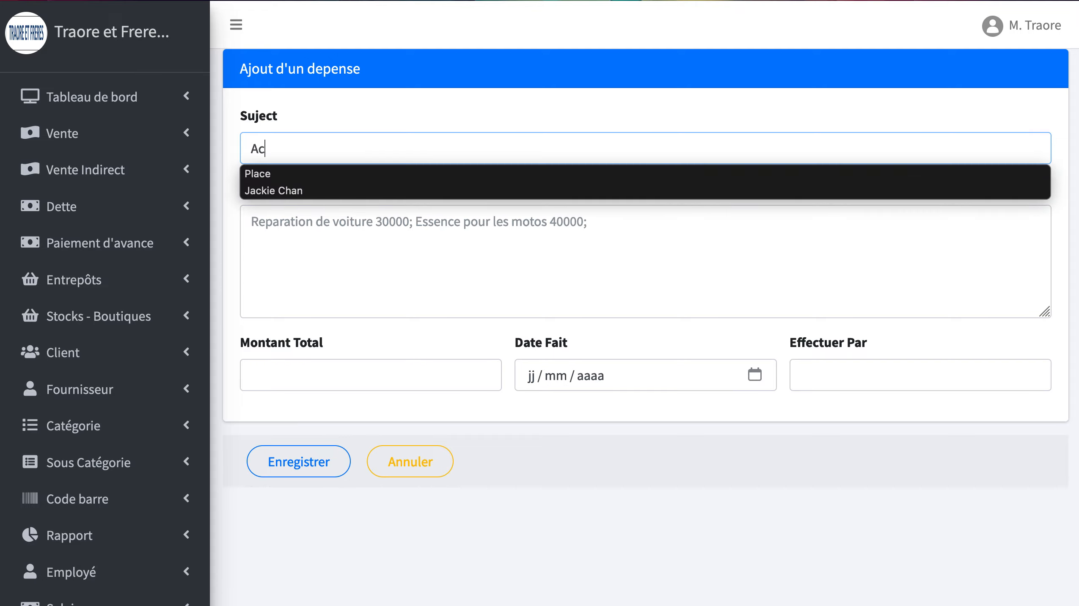
text(hat )
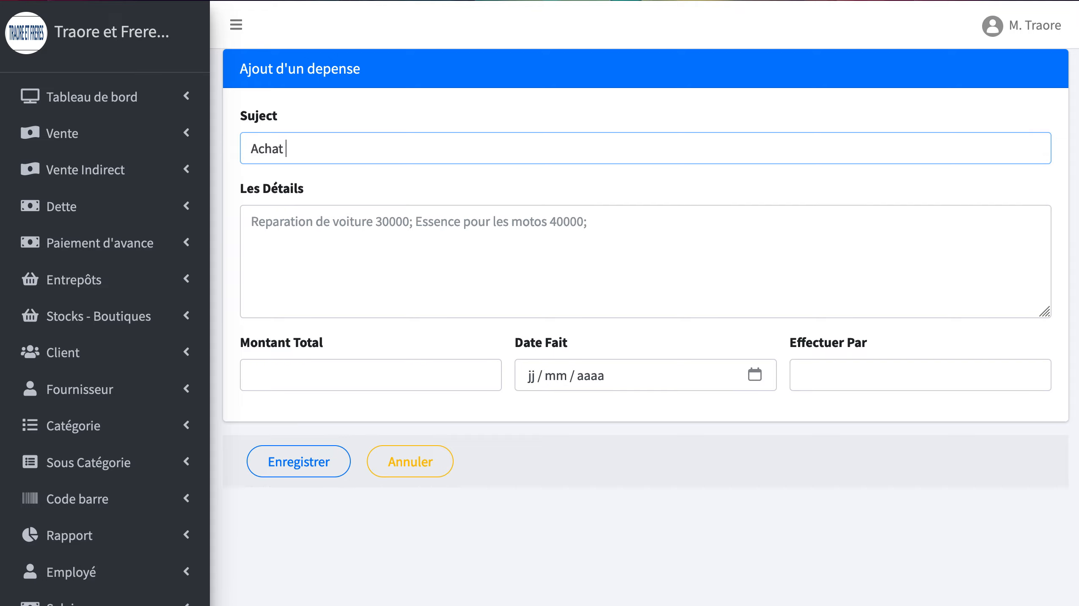
text(de materiel)
Step: Enter "But de comblet nos besoins" as the expense's details
click(355, 231)
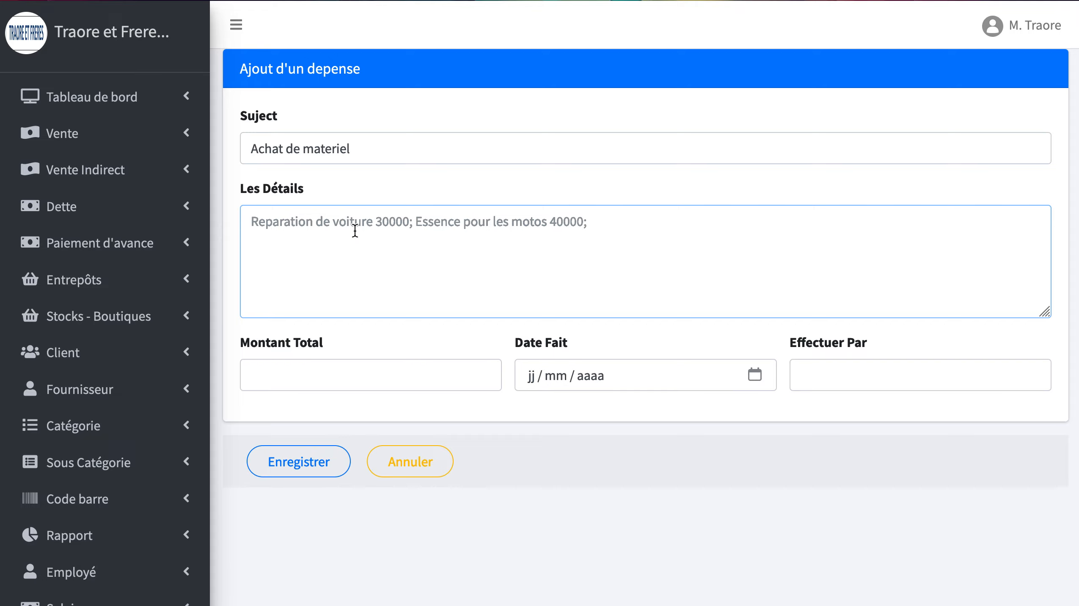
text(B=ut)
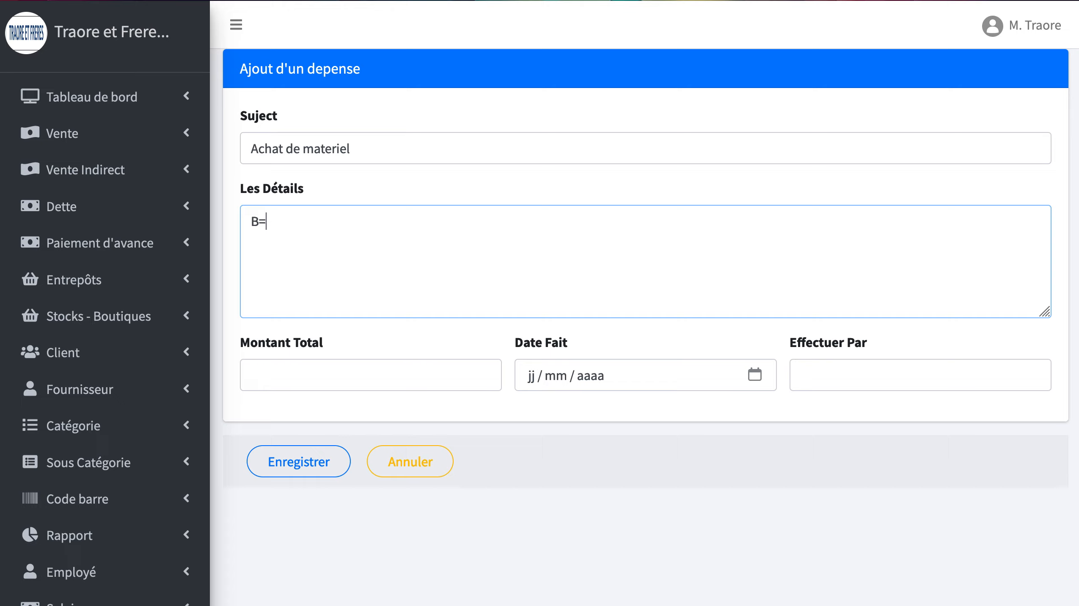
key(BackSpace)
key(BackSpace)
key(BackSpace)
text(ut de compl)
key(BackSpace)
key(BackSpace)
text(blet n)
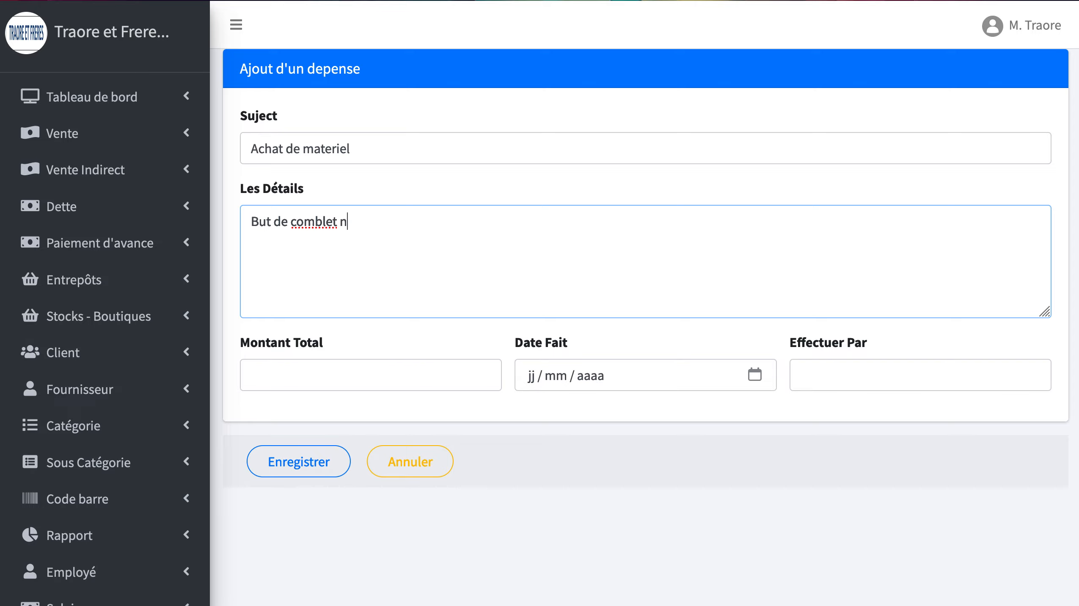
text(oi)
key(BackSpace)
text(o)
key(BackSpace)
key(BackSpace)
text(s besoins)
Step: Set the expense's total amount to 200000, date to 04/09/2024 and performer to "Moi", and save it
click(466, 374)
text(2)
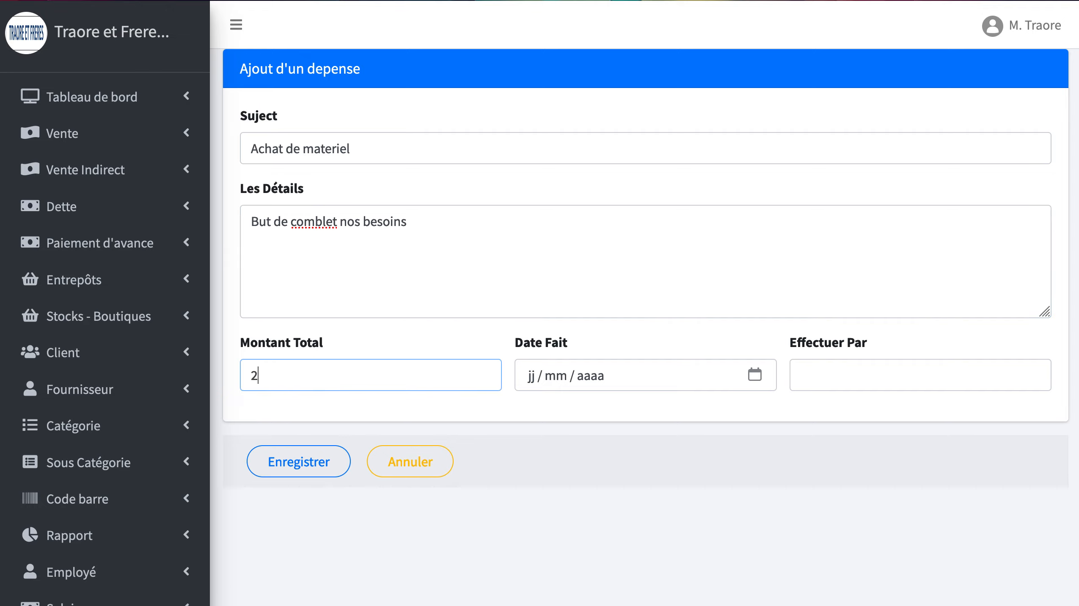
text(000)
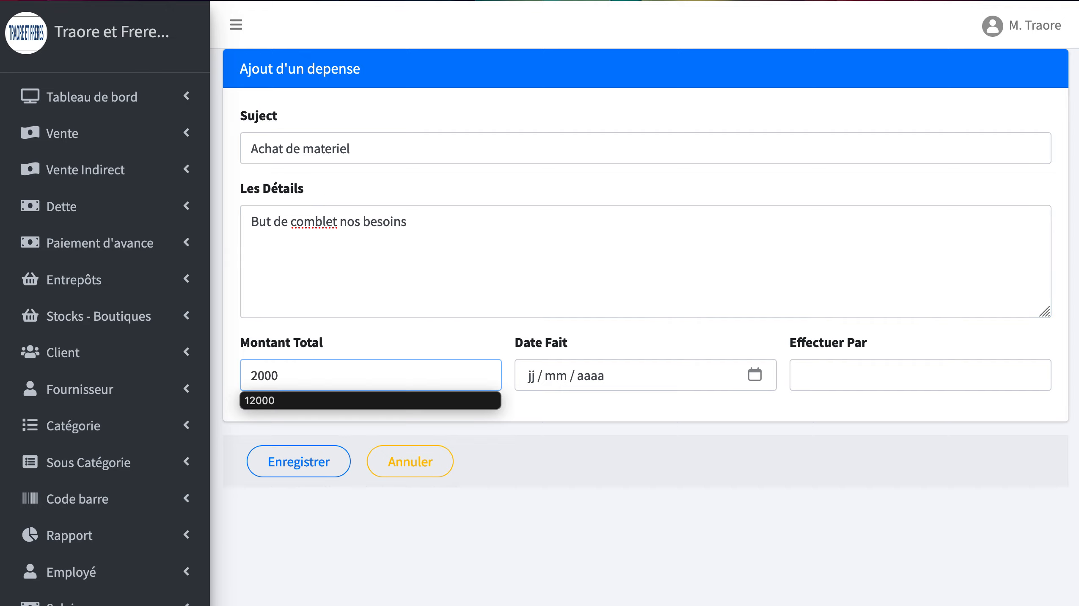
text(00)
click(762, 376)
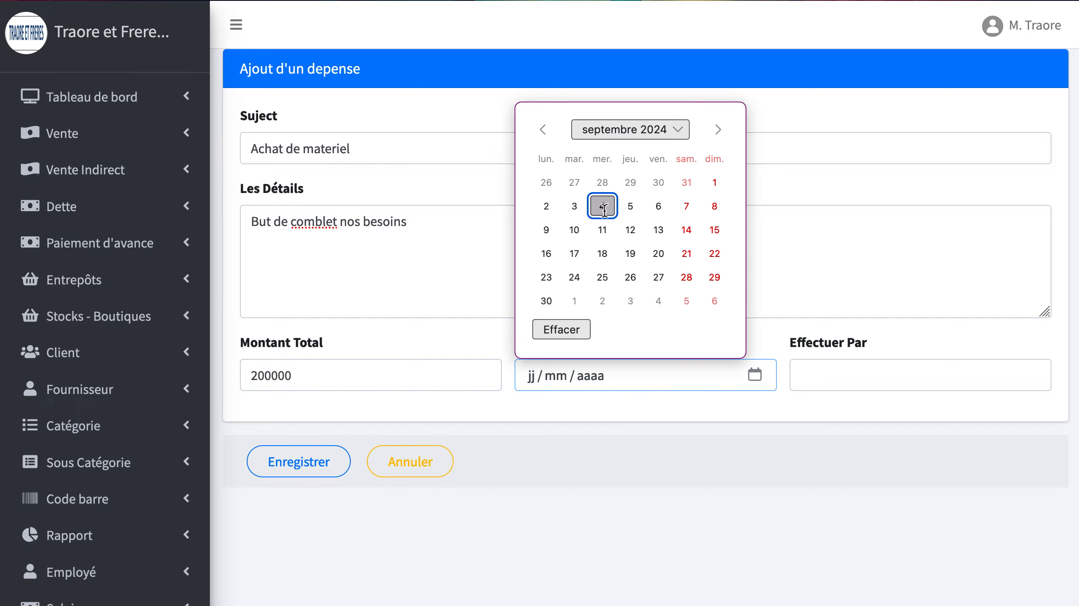
click(603, 206)
click(834, 360)
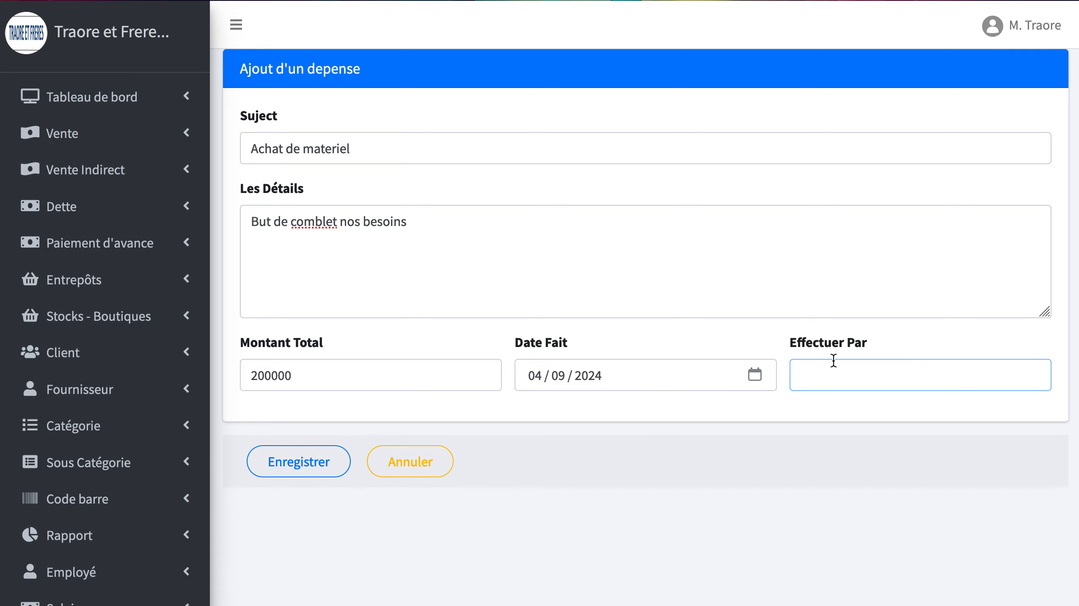
text(Moi)
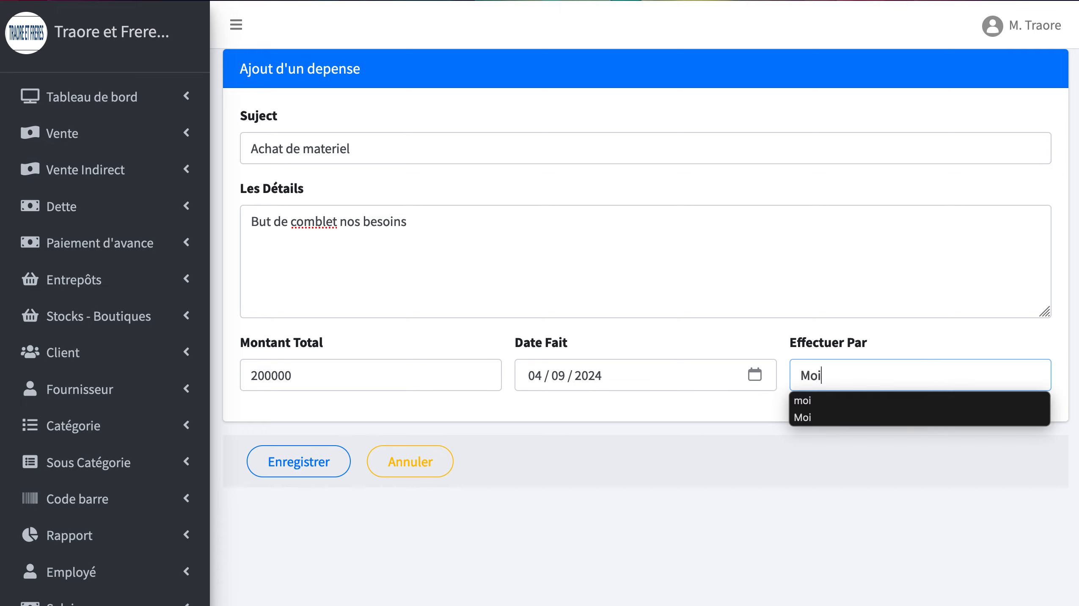
click(327, 467)
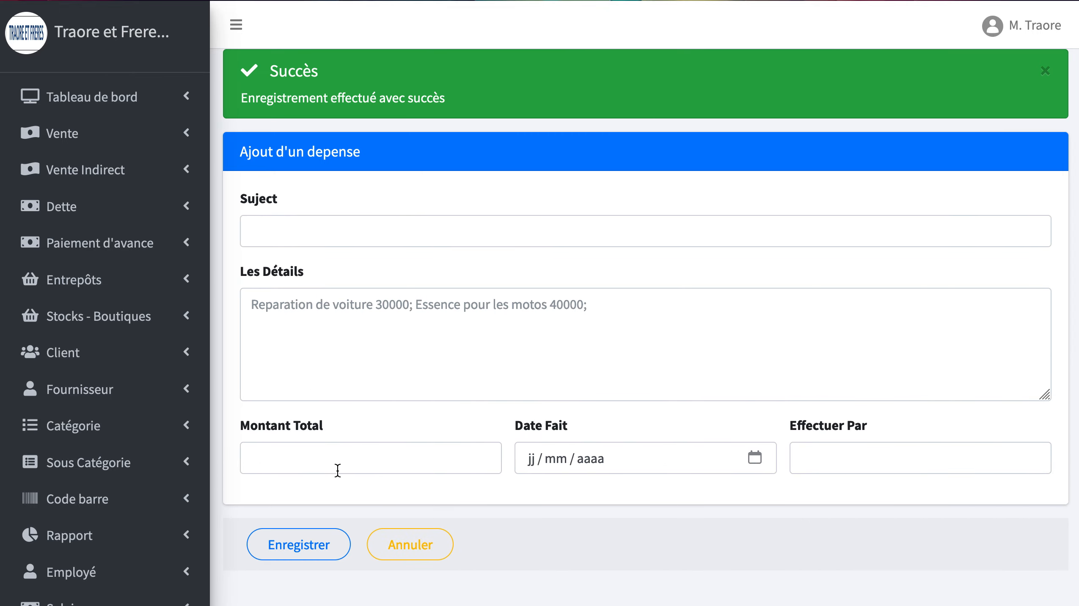
Step: View the "Achat de materiel" expense's details from the expense list, and open its edit form and cancel without changes
click(395, 544)
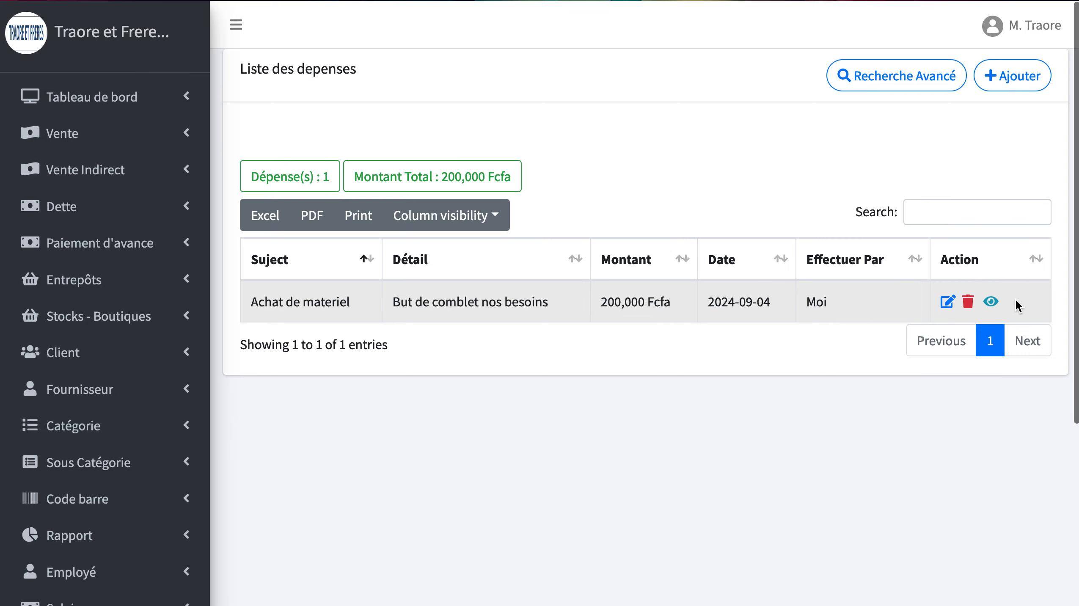
click(992, 302)
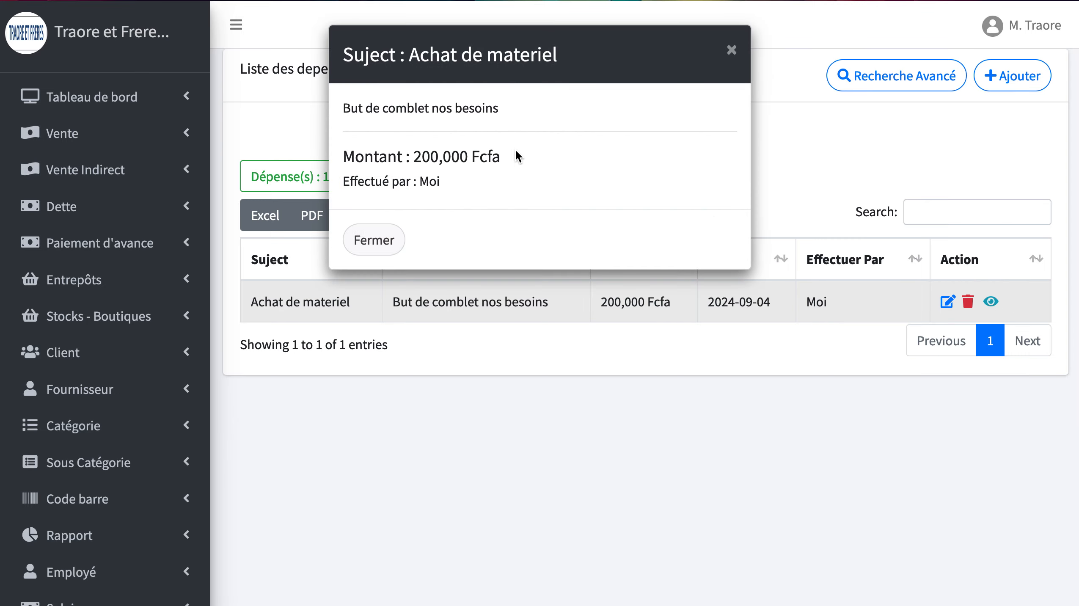
click(988, 267)
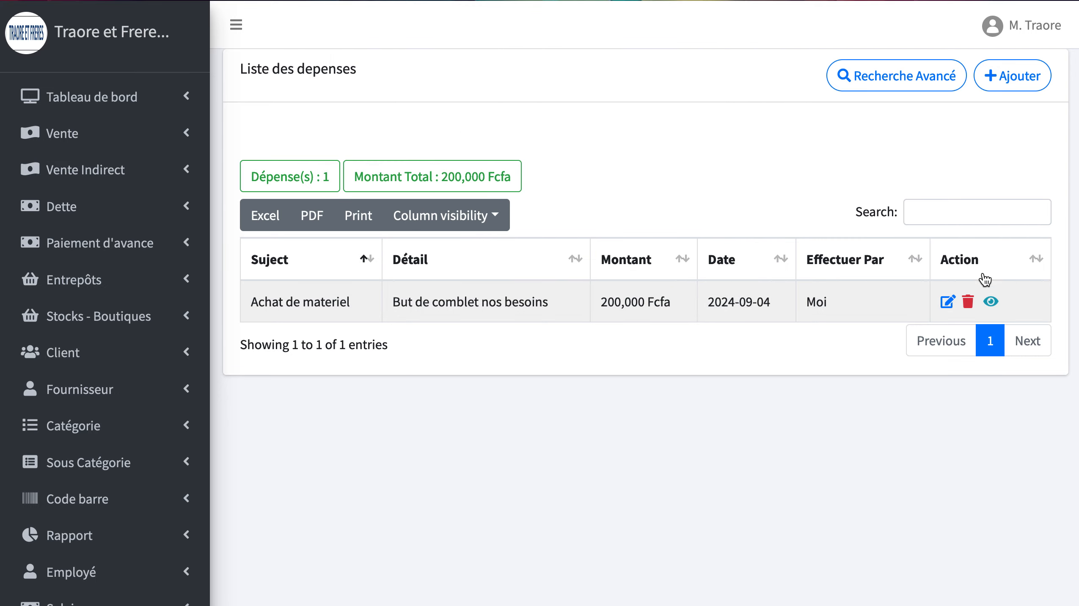
click(944, 305)
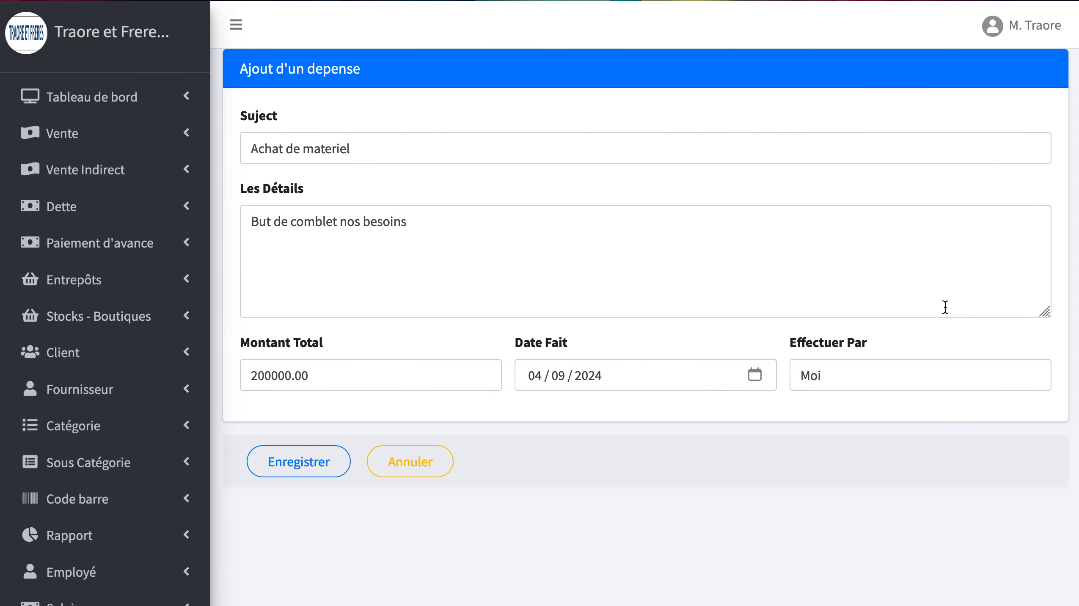
click(421, 473)
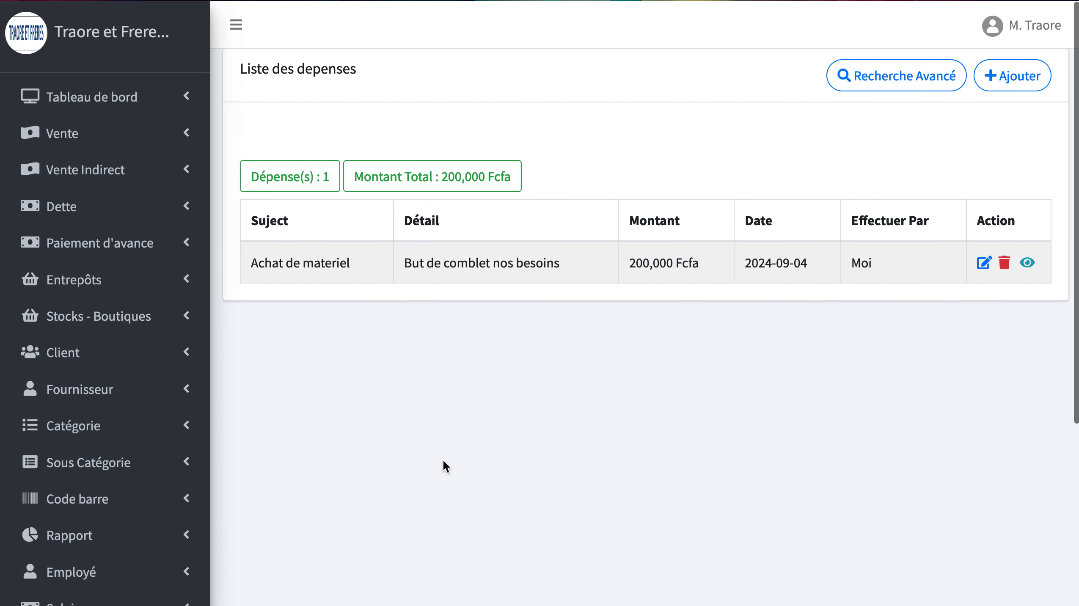
Step: Delete the "Achat de materiel" expense from the expense list and confirm the deletion
click(969, 301)
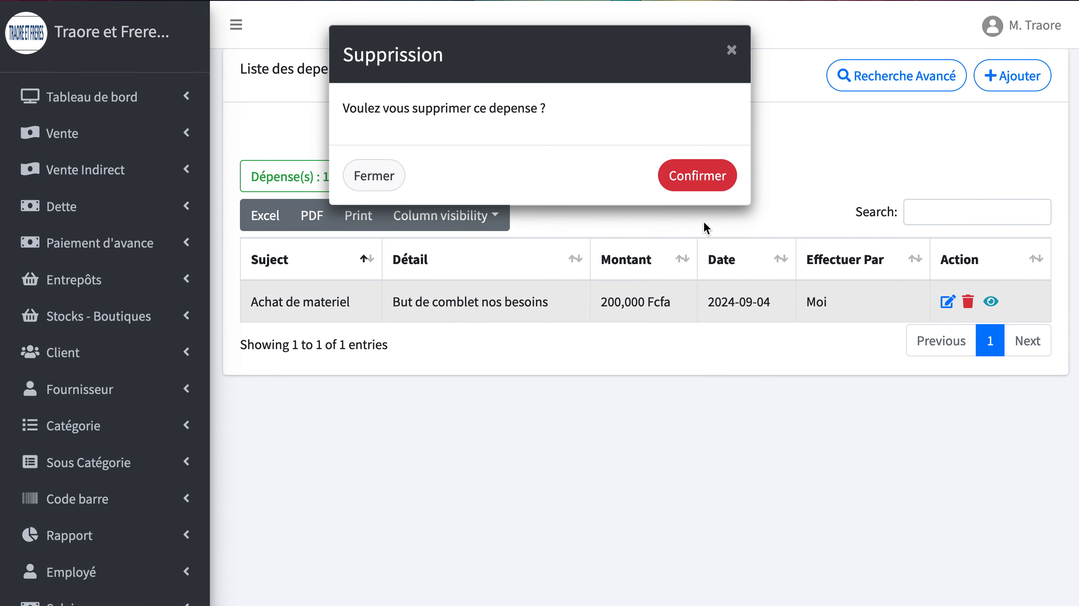
click(699, 177)
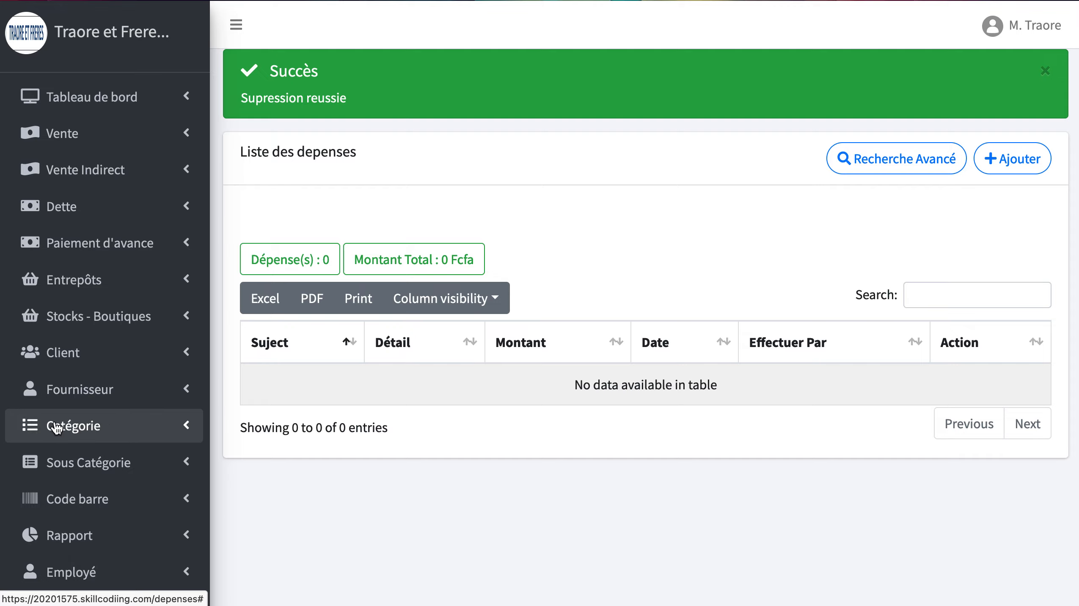
scroll(55, 422, down, 5)
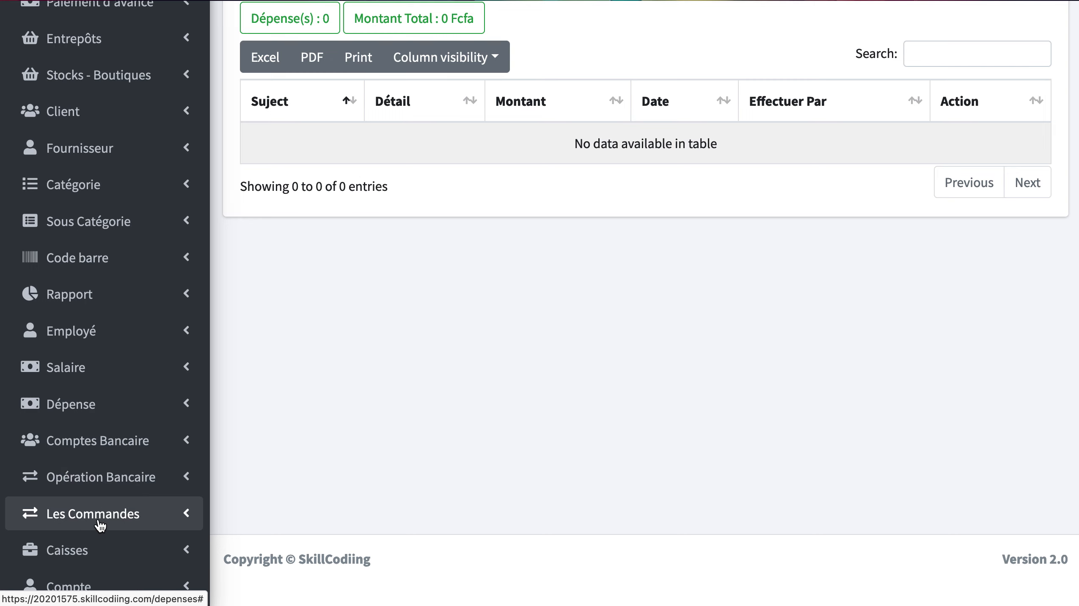
mouse_move(870, 1)
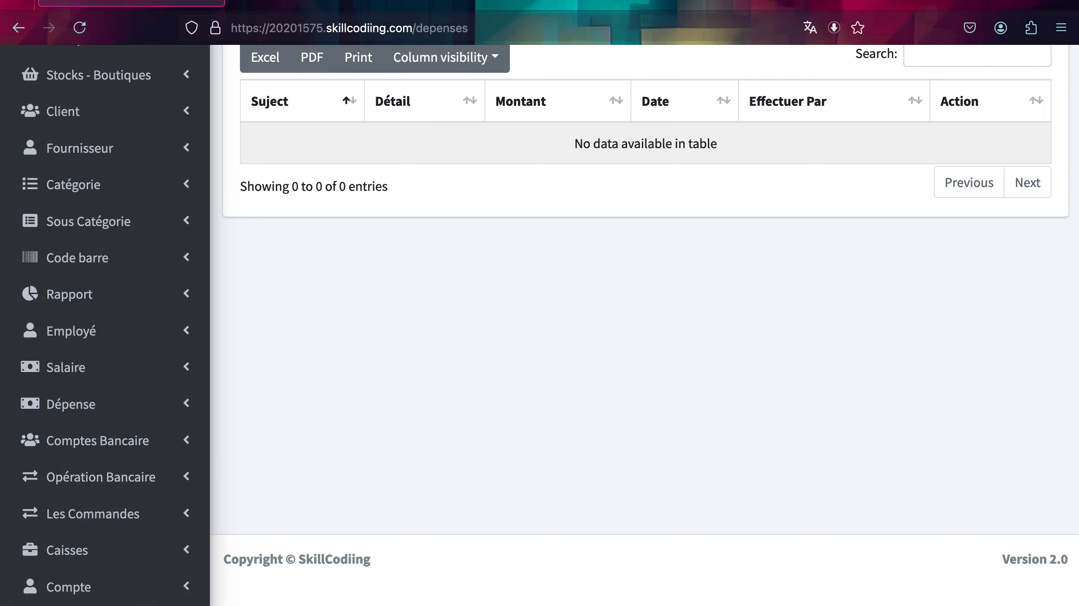